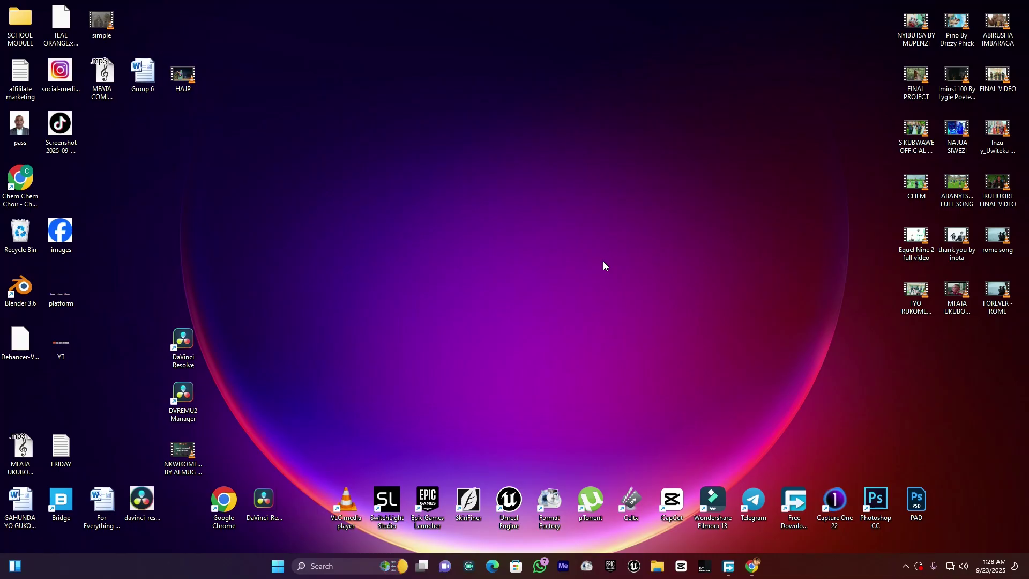
Launch Adobe Premiere Pro 2023 by searching 'premi' in the Start menu
key(super)
text(premi)
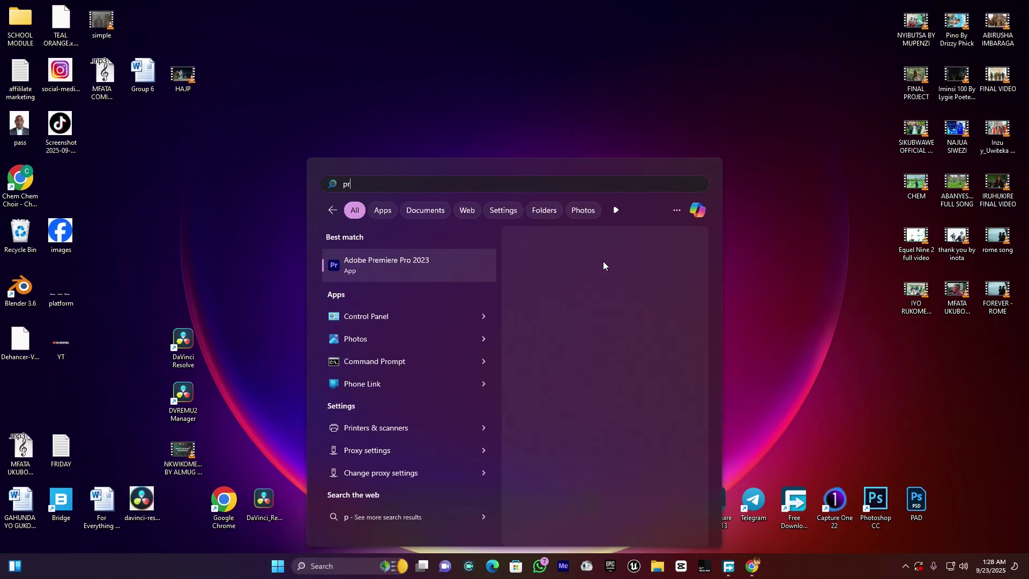
click(603, 262)
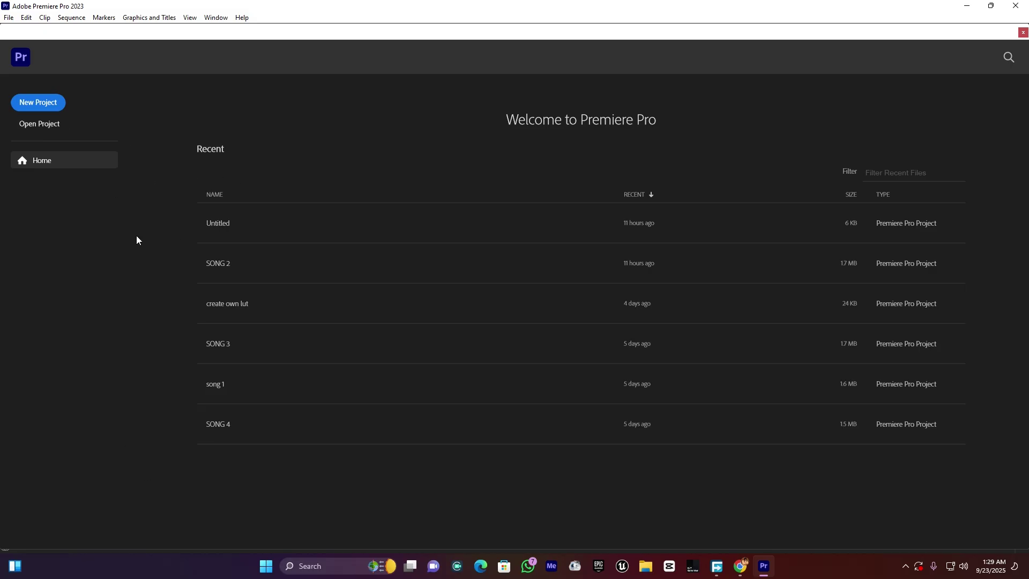
Start a new project and name it 'name'
click(49, 106)
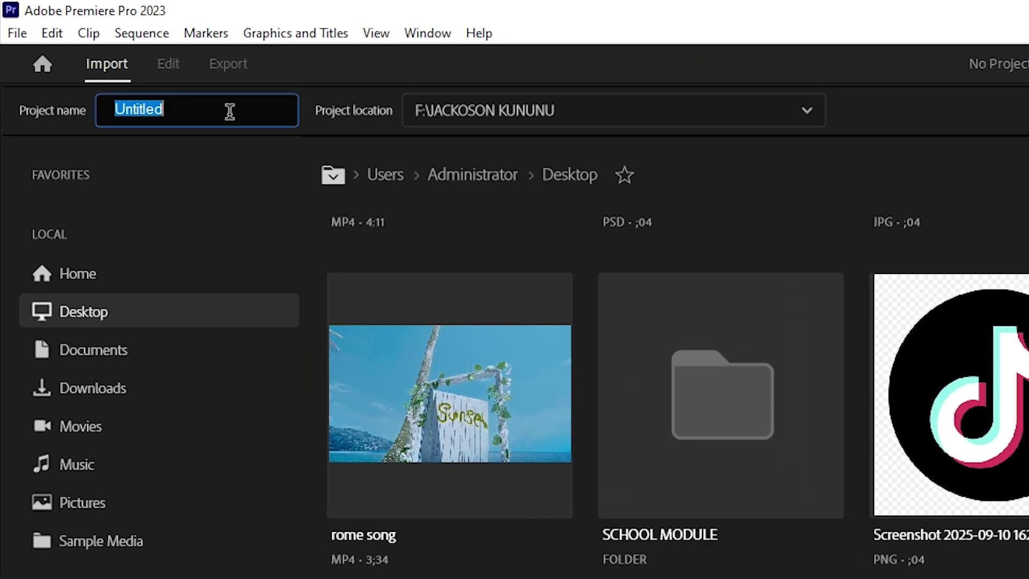
click(230, 111)
text(name)
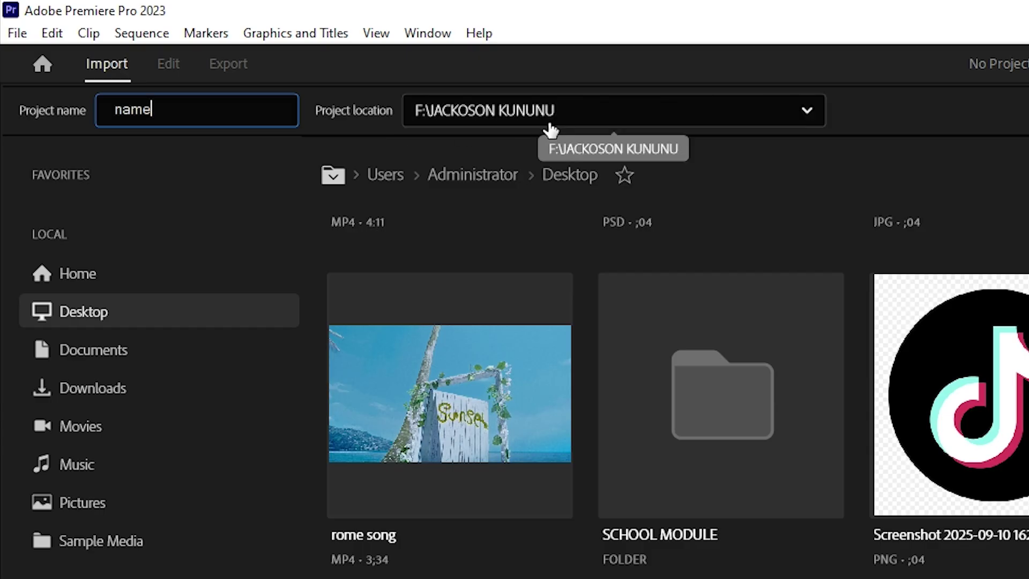
Set the project location to the Videos folder (C:\Users\Administrator\Videos)
click(808, 114)
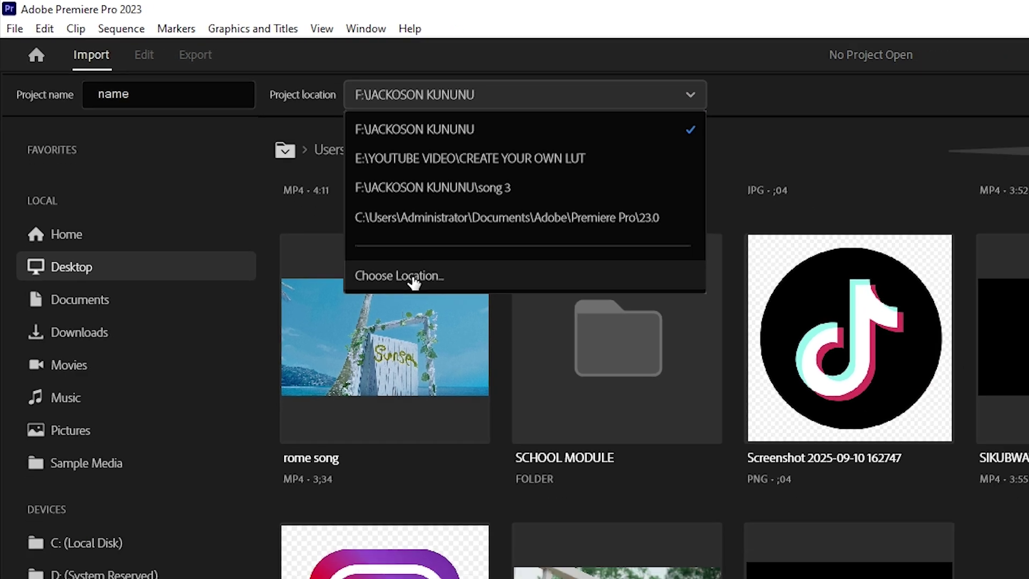
click(481, 324)
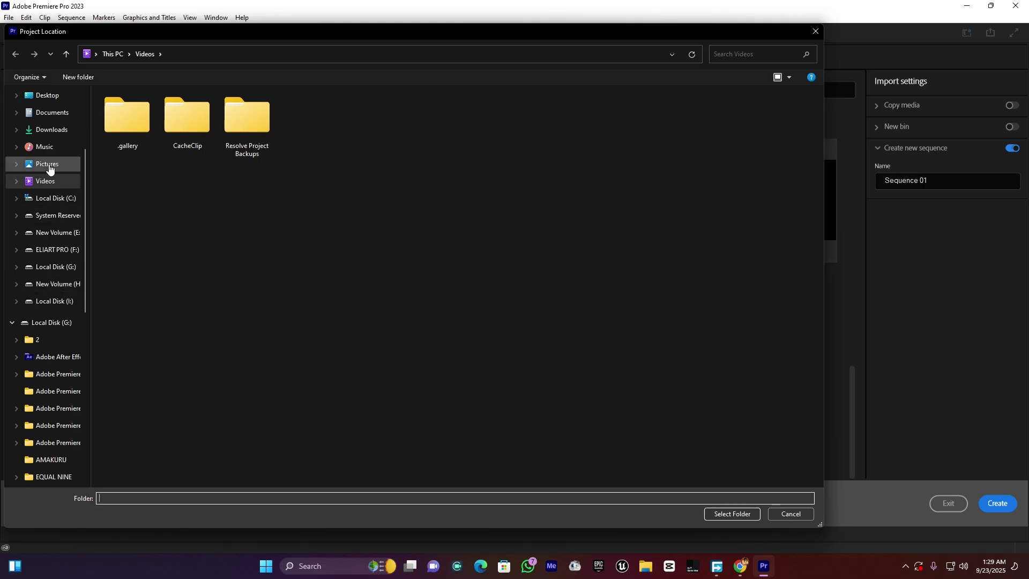
click(48, 164)
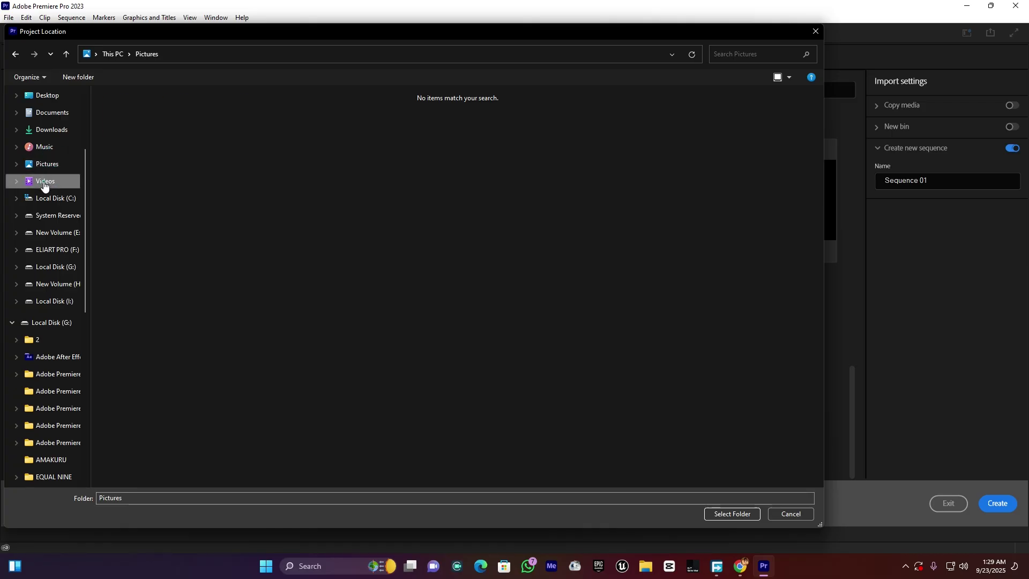
click(45, 183)
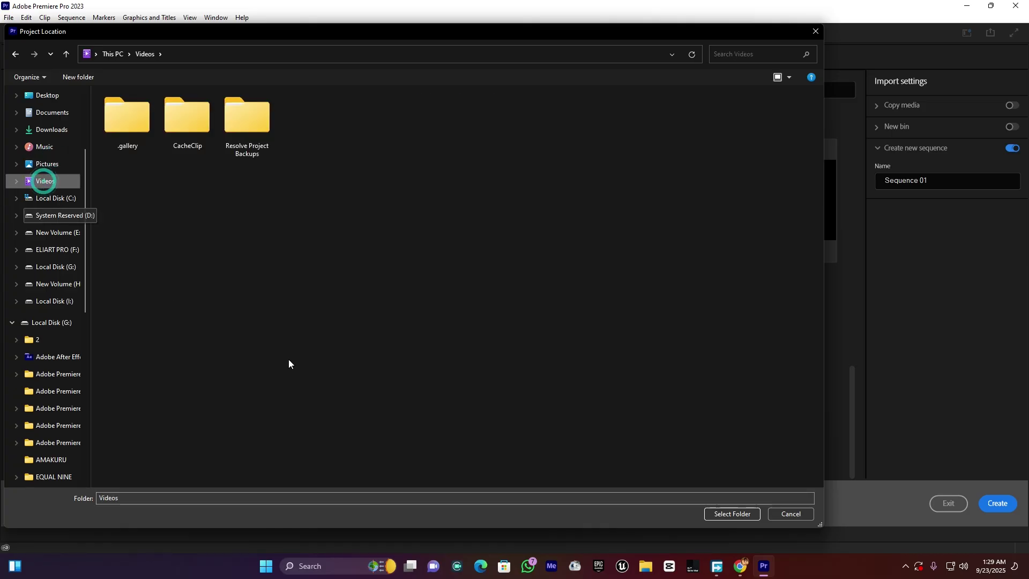
click(732, 514)
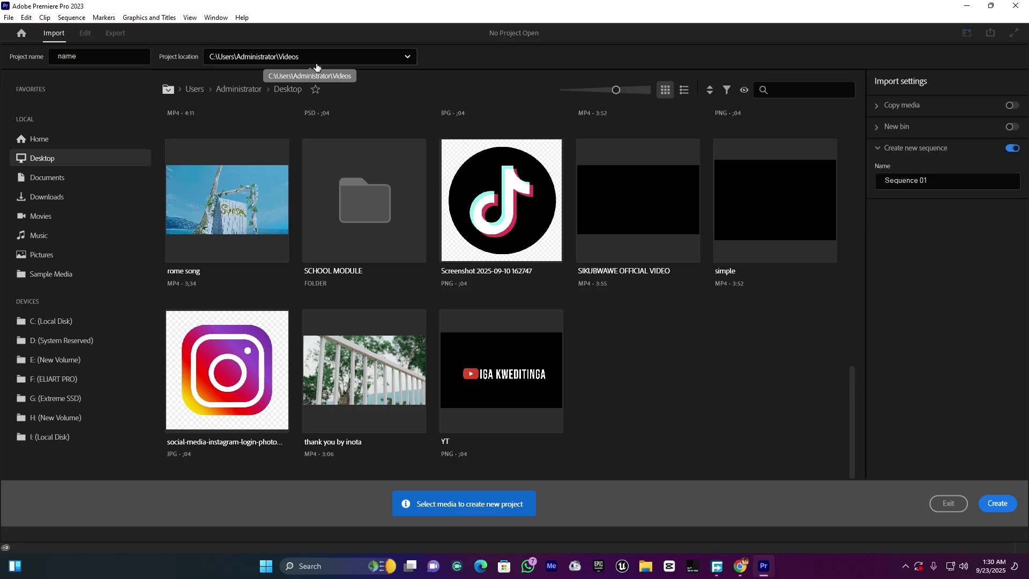
Create the project and switch to the Editing workspace layout
click(996, 509)
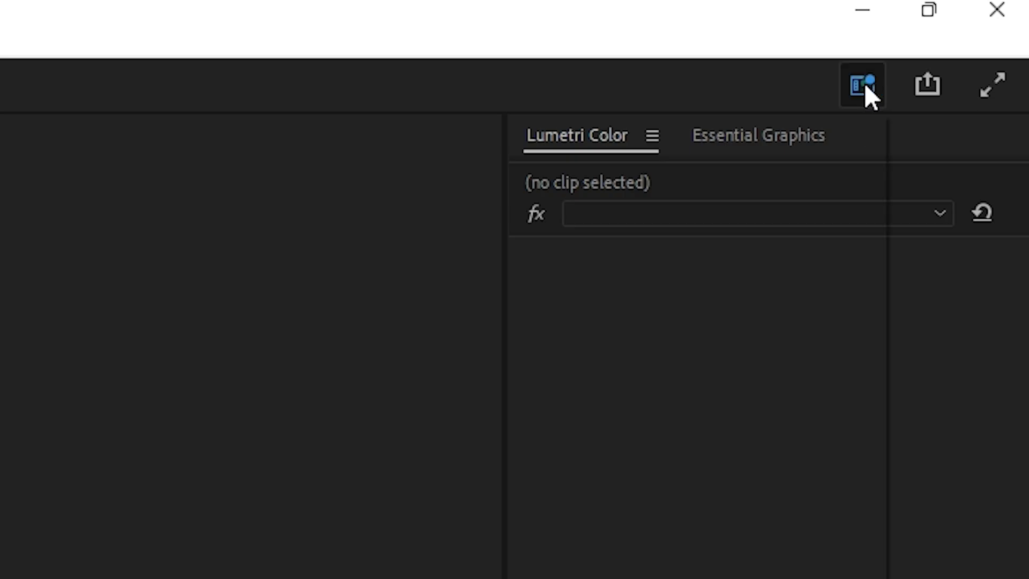
click(864, 82)
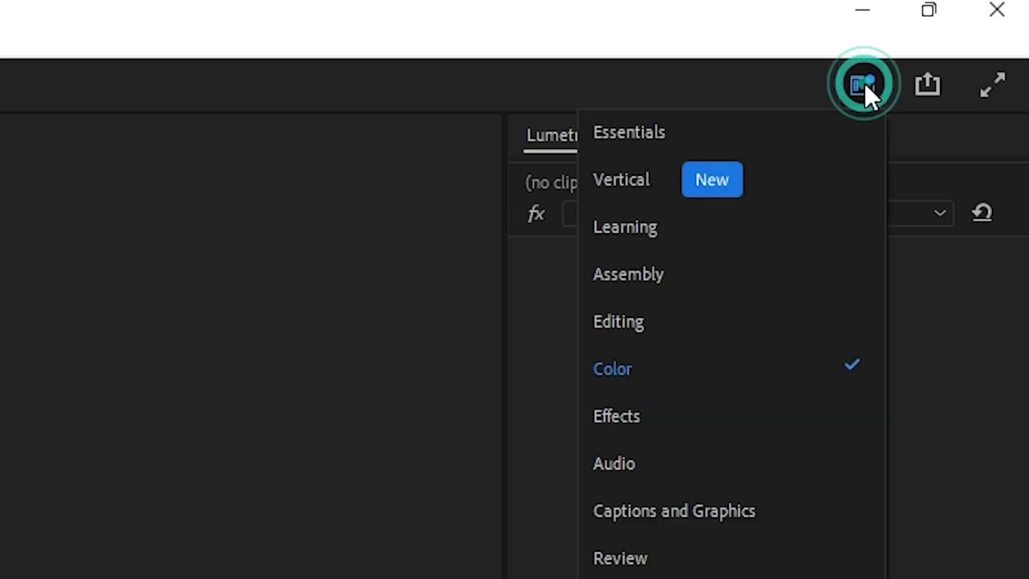
click(673, 332)
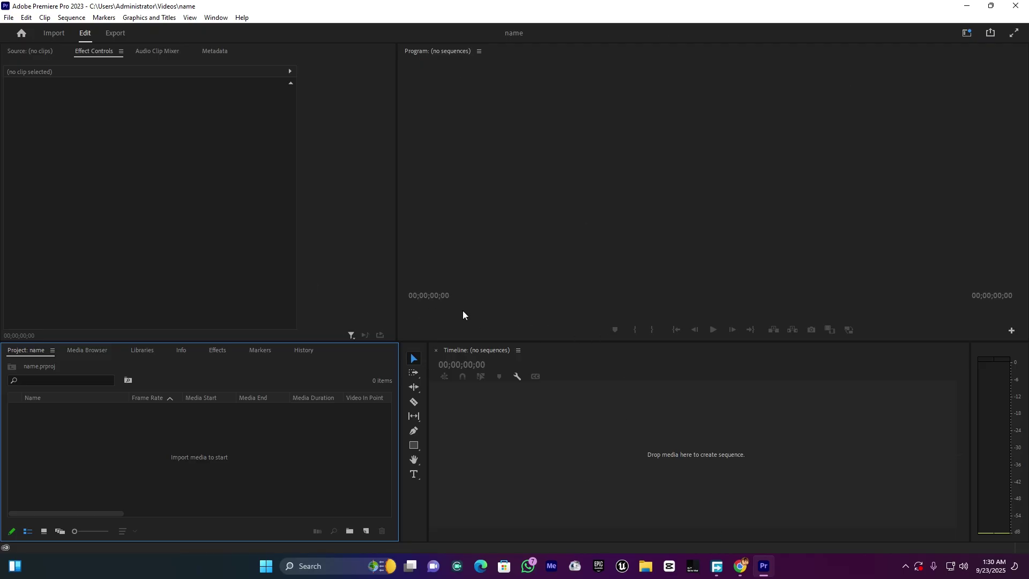
Activate each panel in turn: effect controls, program monitor, timeline, project, tools, audio meters
click(140, 193)
click(576, 165)
click(638, 459)
click(214, 467)
click(403, 503)
click(1007, 434)
click(209, 183)
click(487, 155)
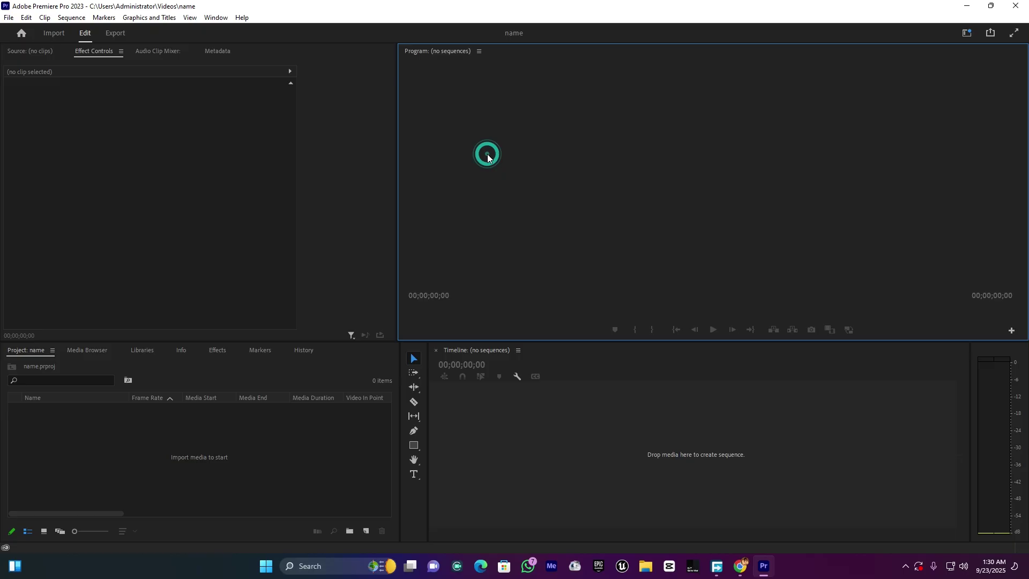
click(78, 155)
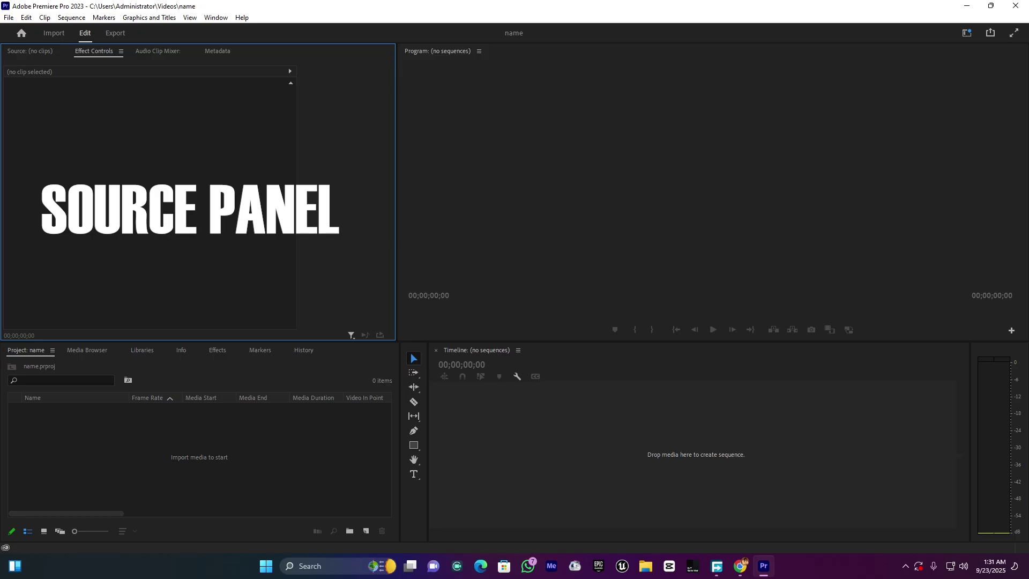
click(661, 162)
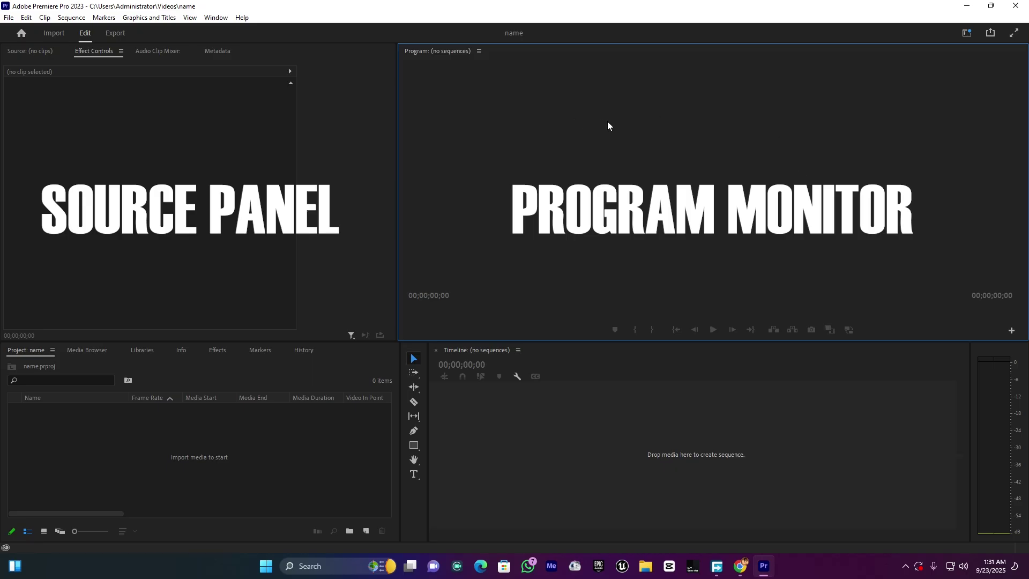
click(104, 185)
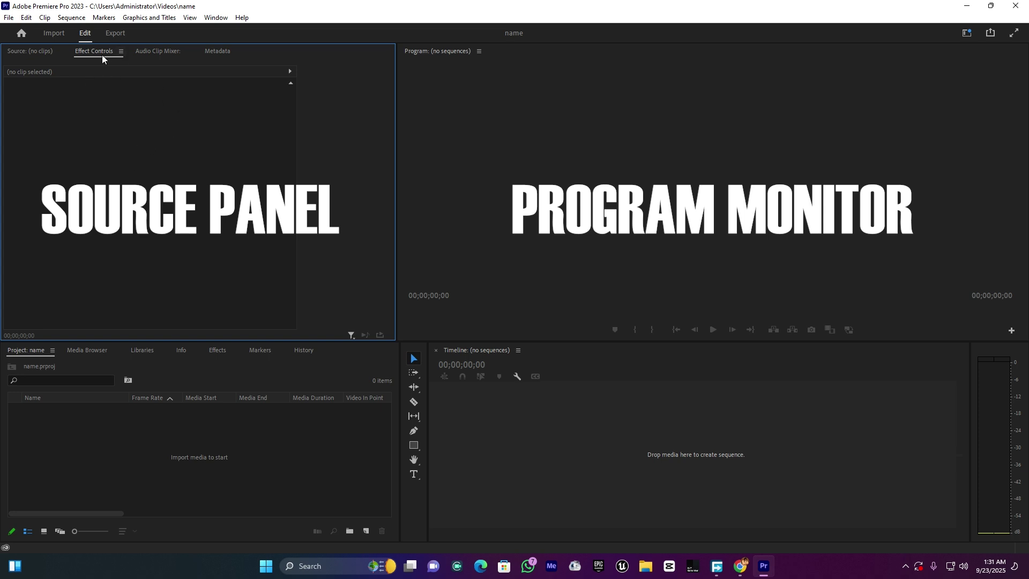
click(82, 153)
click(570, 155)
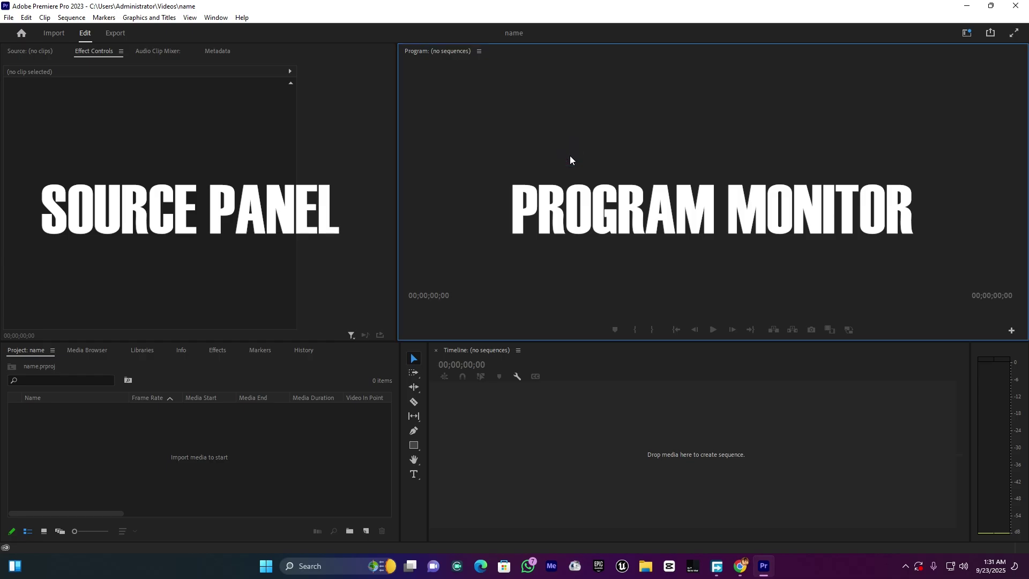
click(104, 453)
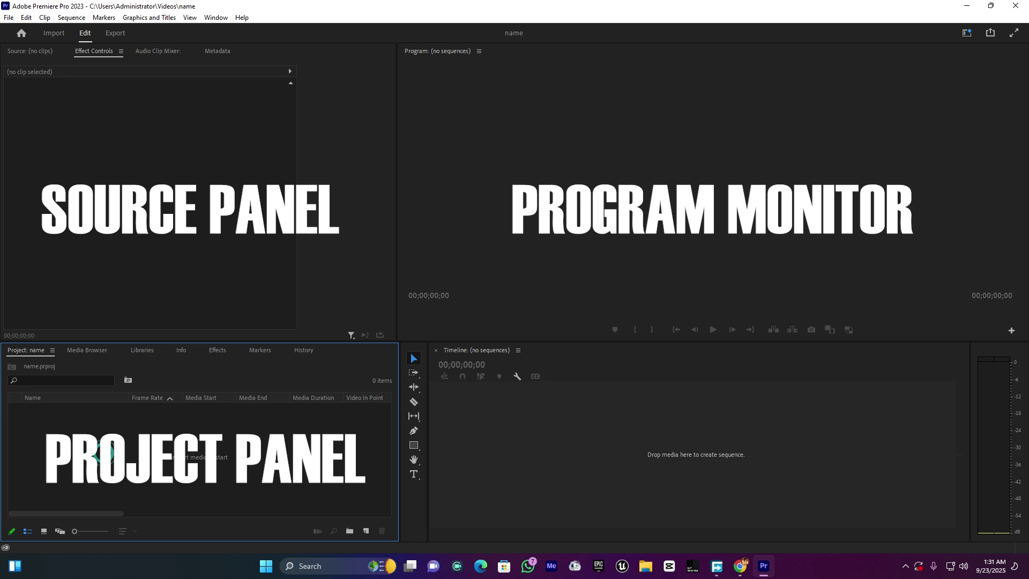
click(415, 512)
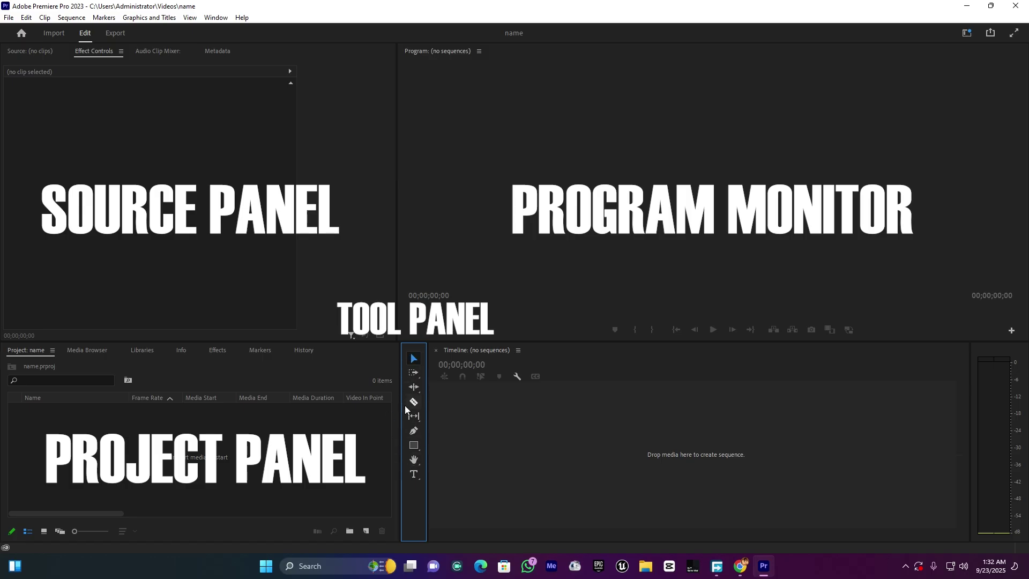
click(623, 477)
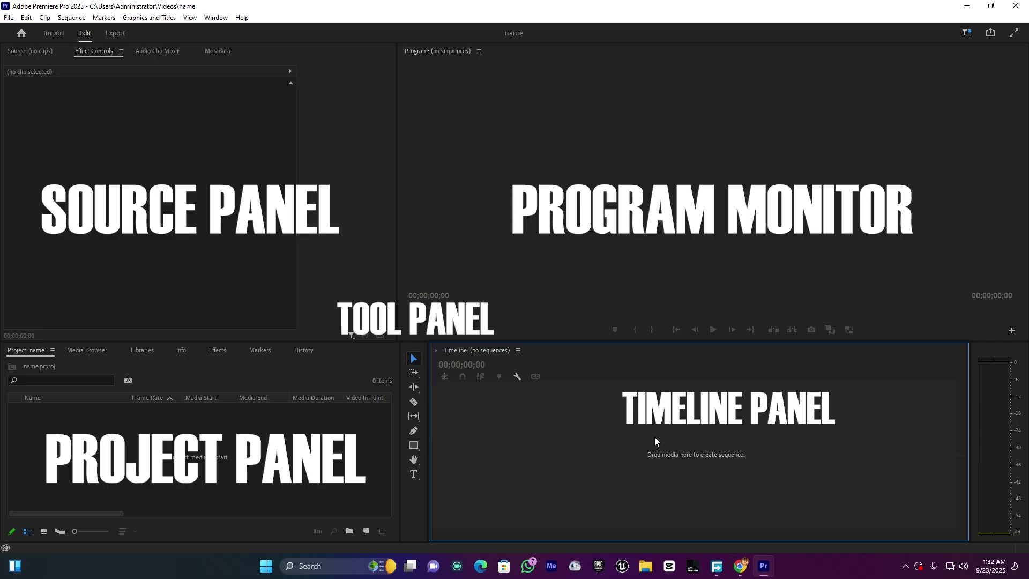
click(976, 408)
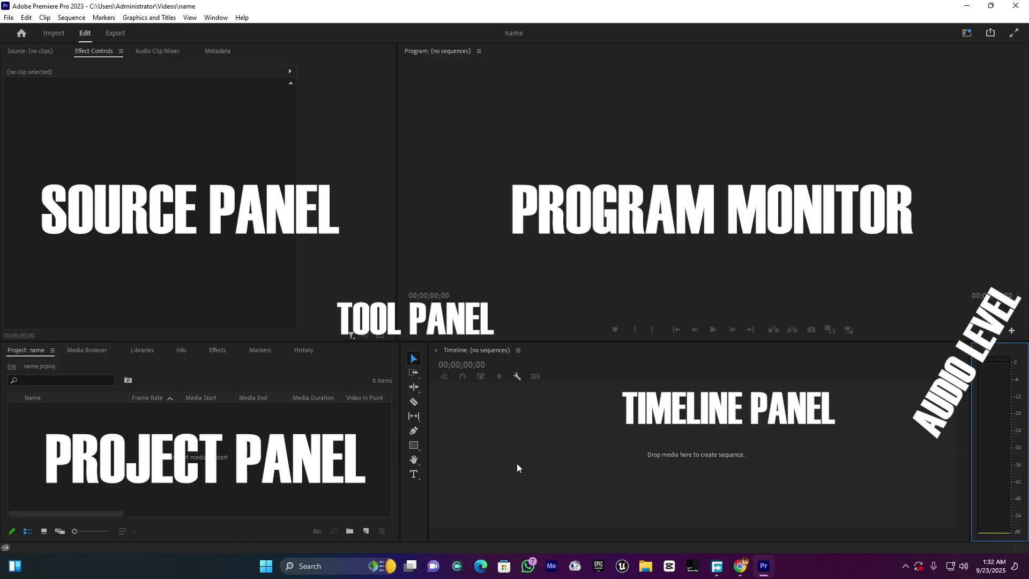
click(82, 442)
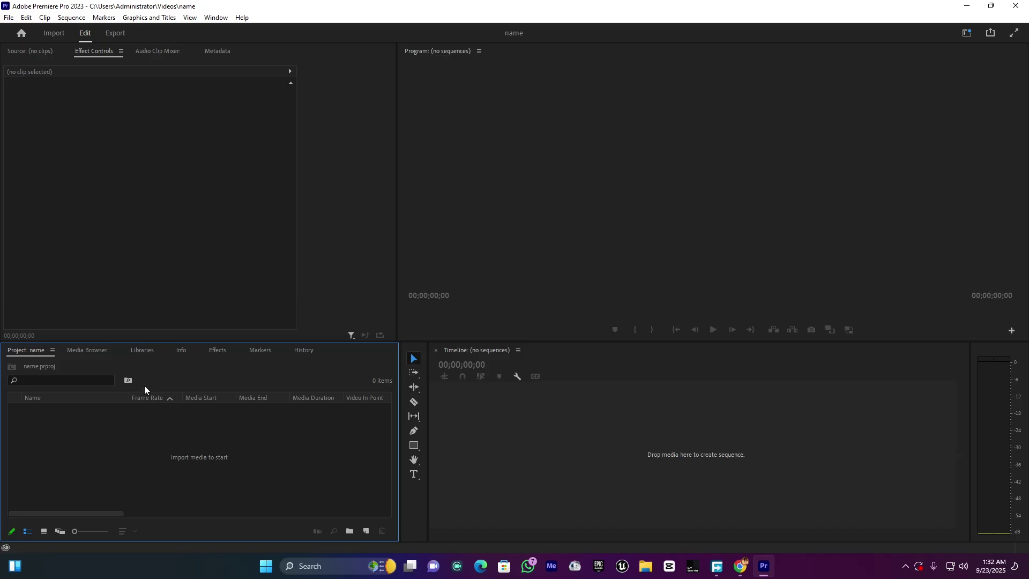
Open the import browser, look through the ELIART PRO, G: and I: drives, then cancel
double_click(130, 442)
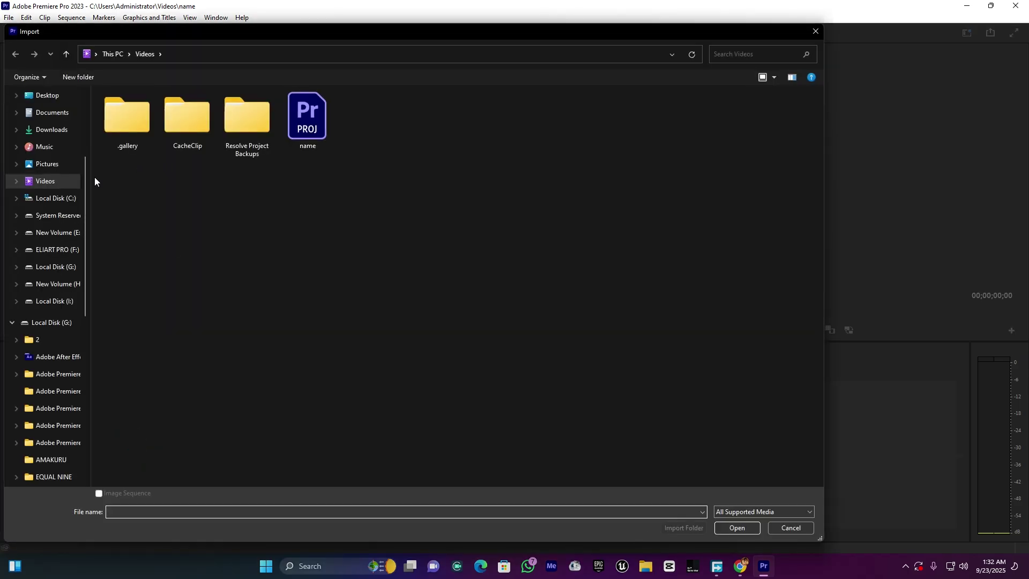
click(56, 251)
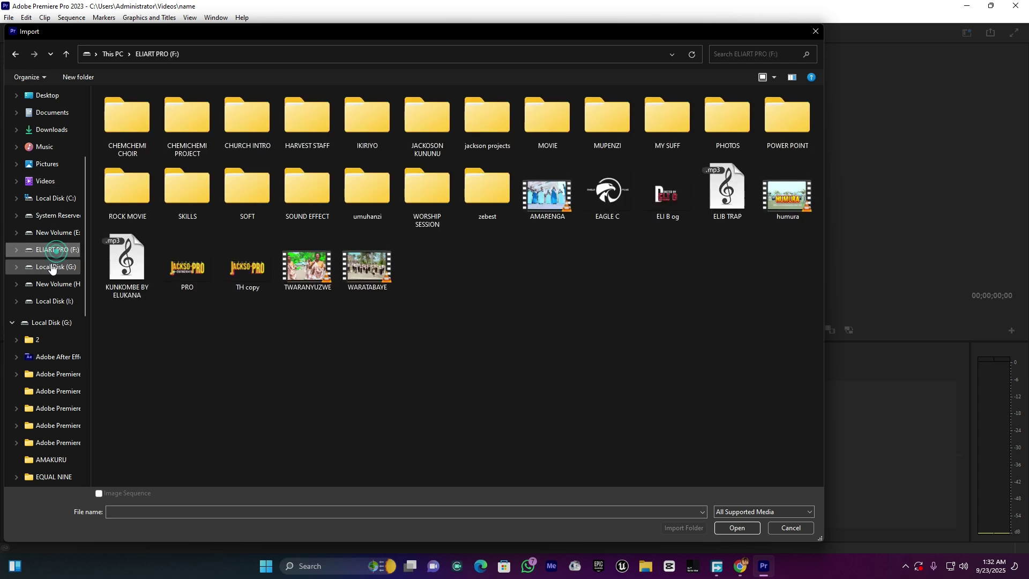
click(52, 268)
click(56, 302)
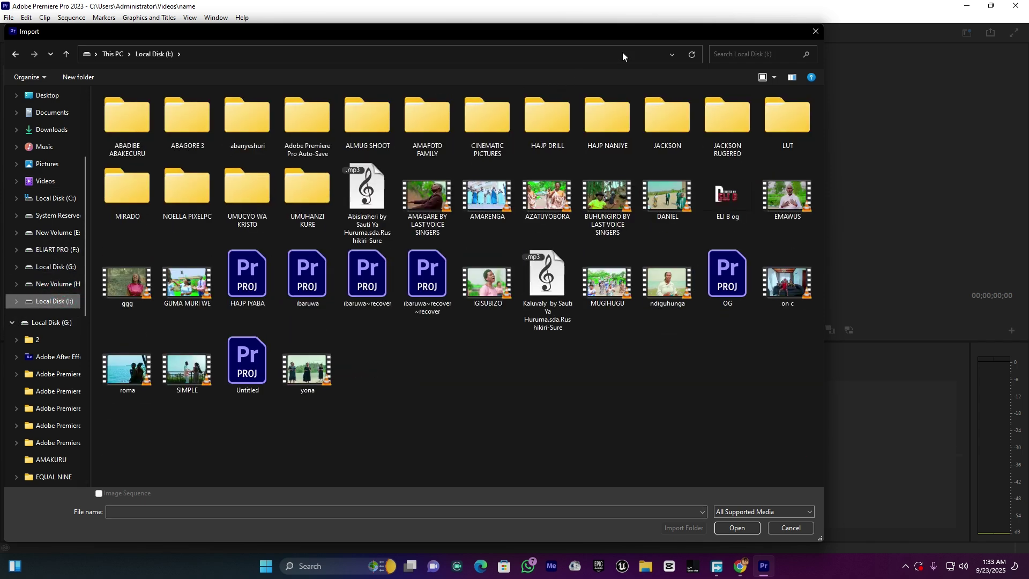
click(815, 31)
Reopen Import from the Project panel menu and File > Import, closing it each time
right_click(75, 451)
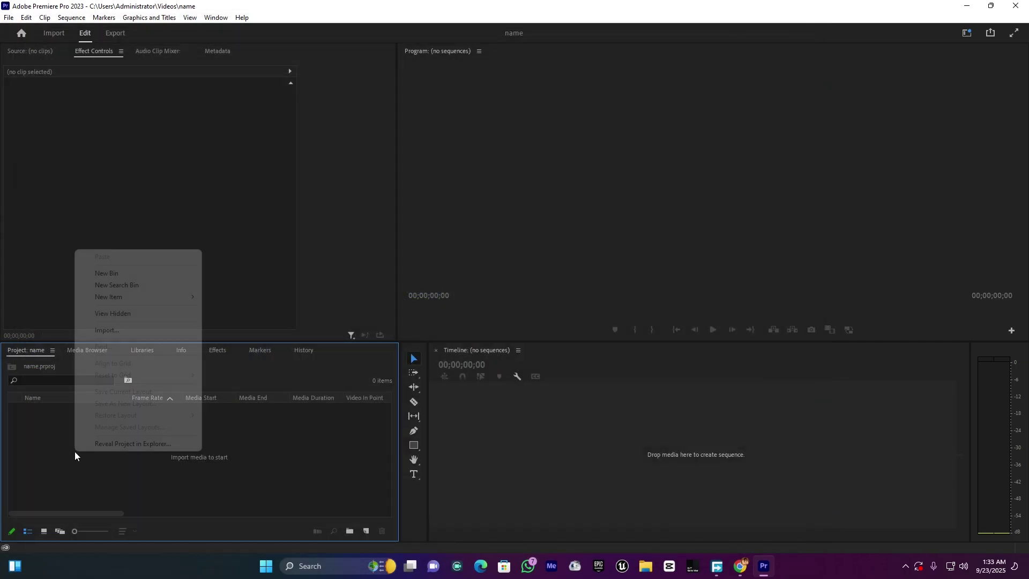
click(128, 330)
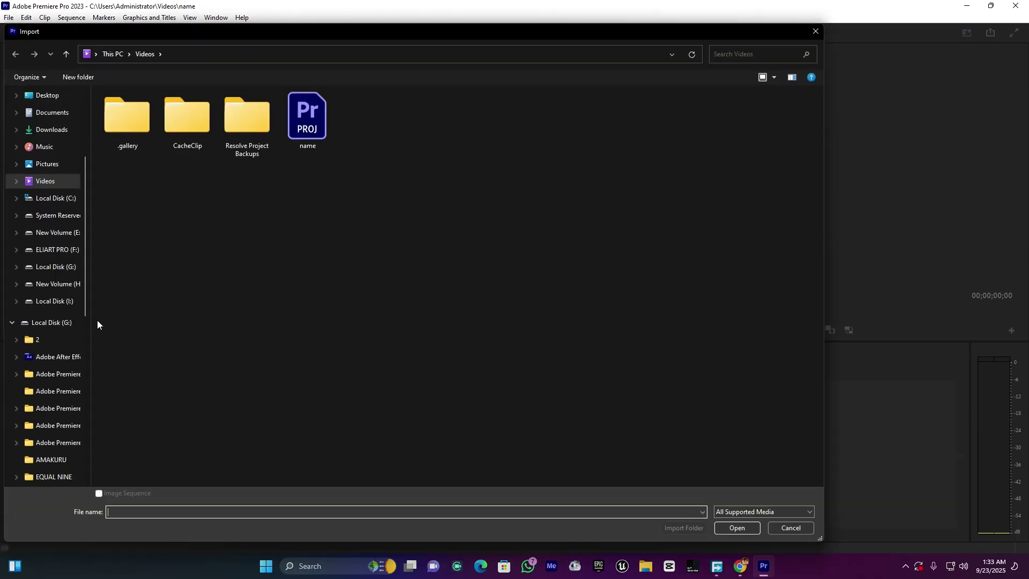
click(815, 31)
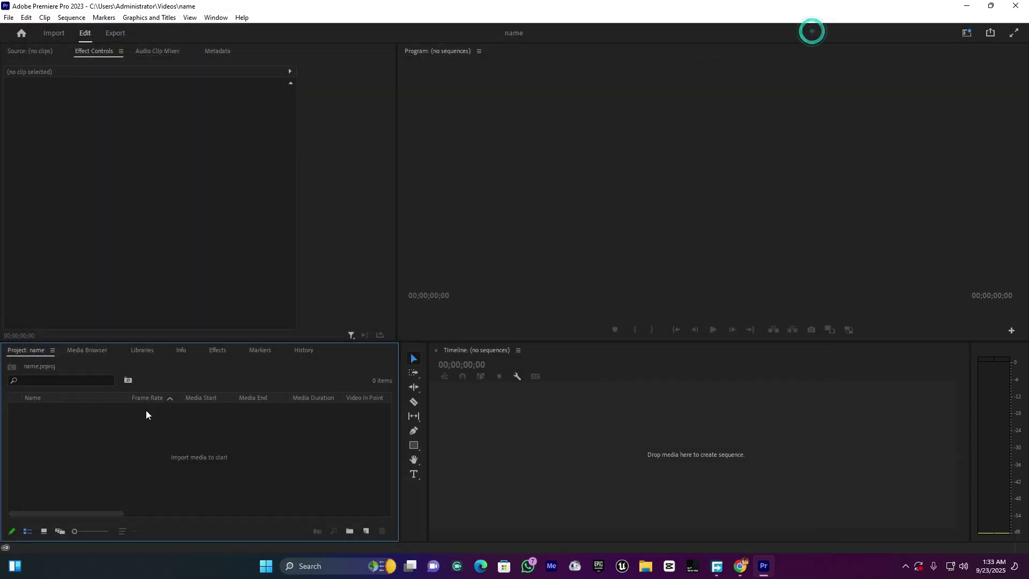
click(8, 19)
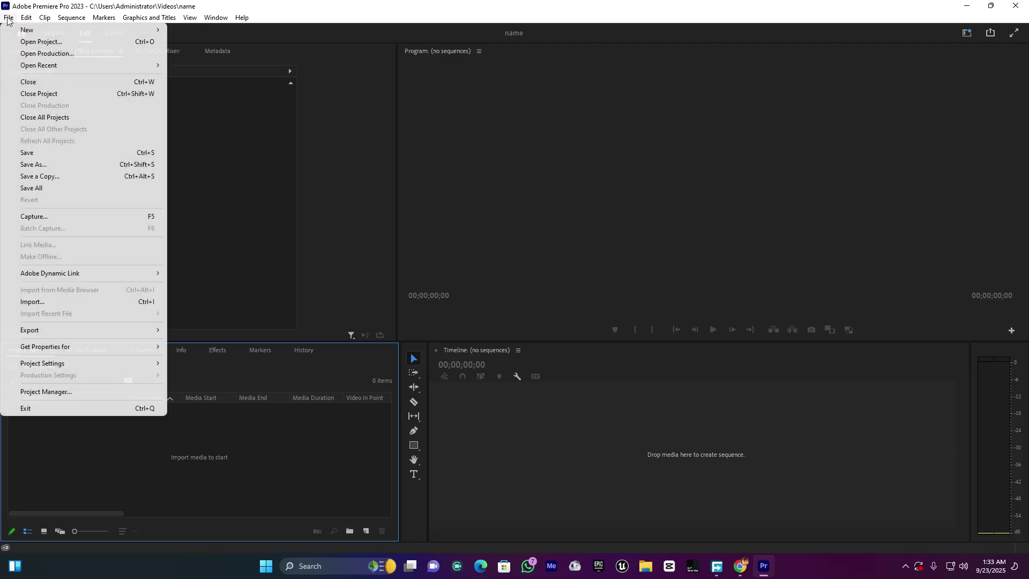
click(103, 307)
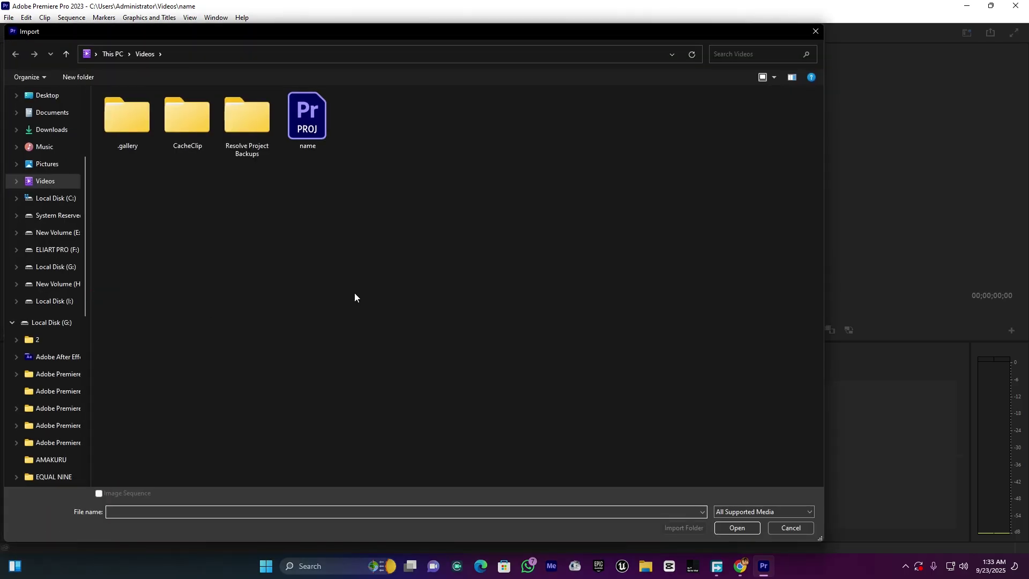
click(815, 31)
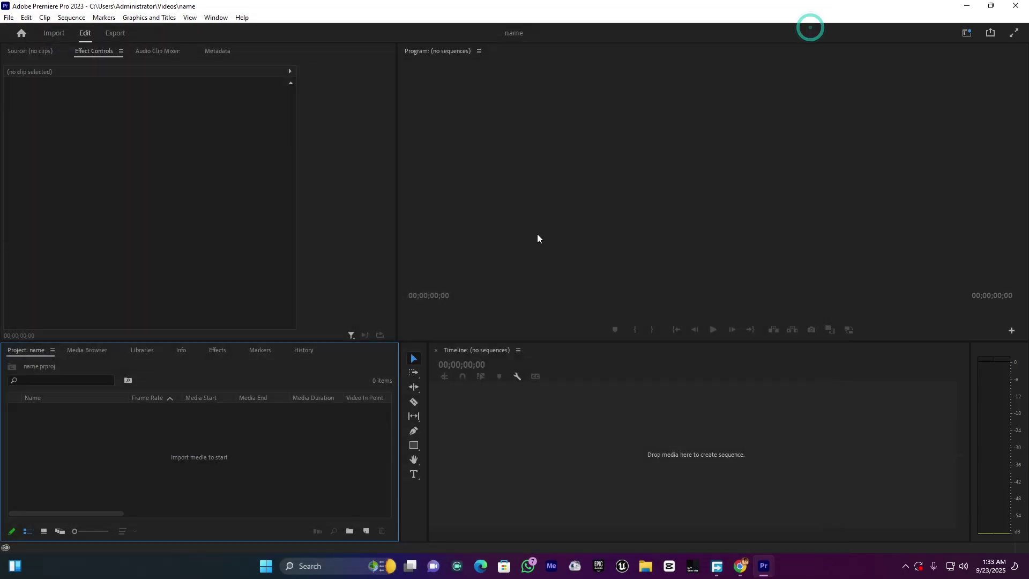
Import P1055597 and P1055602 from New Volume (H:) > EQUAL NINE > PERFOMANCE
key(ctrl+i)
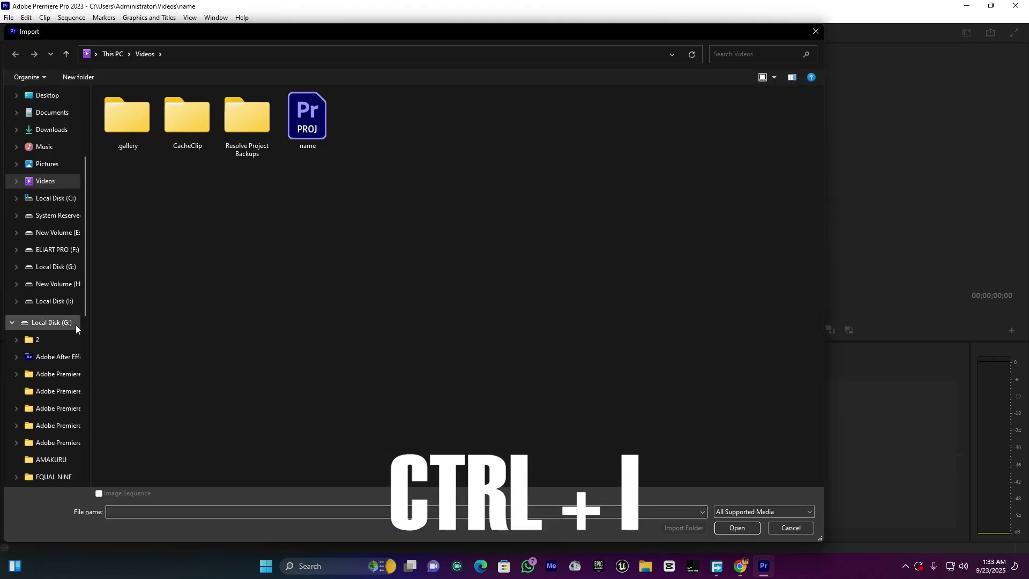
click(59, 301)
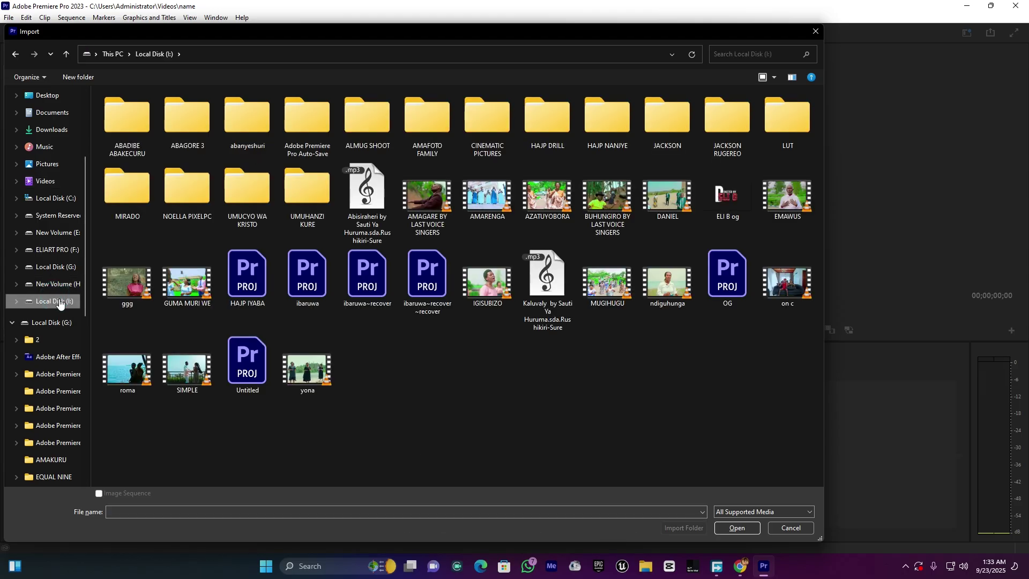
click(58, 284)
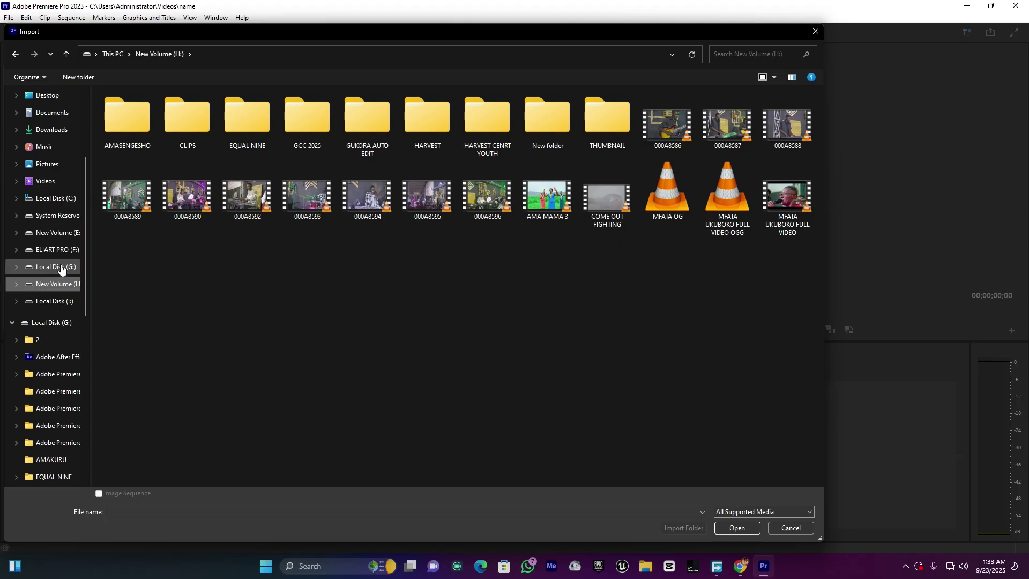
double_click(243, 133)
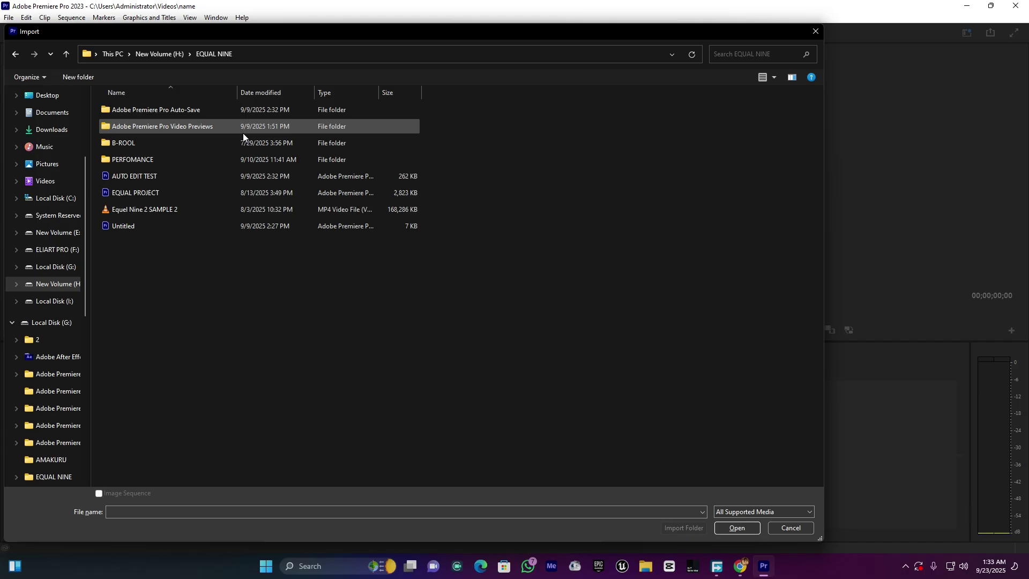
double_click(136, 159)
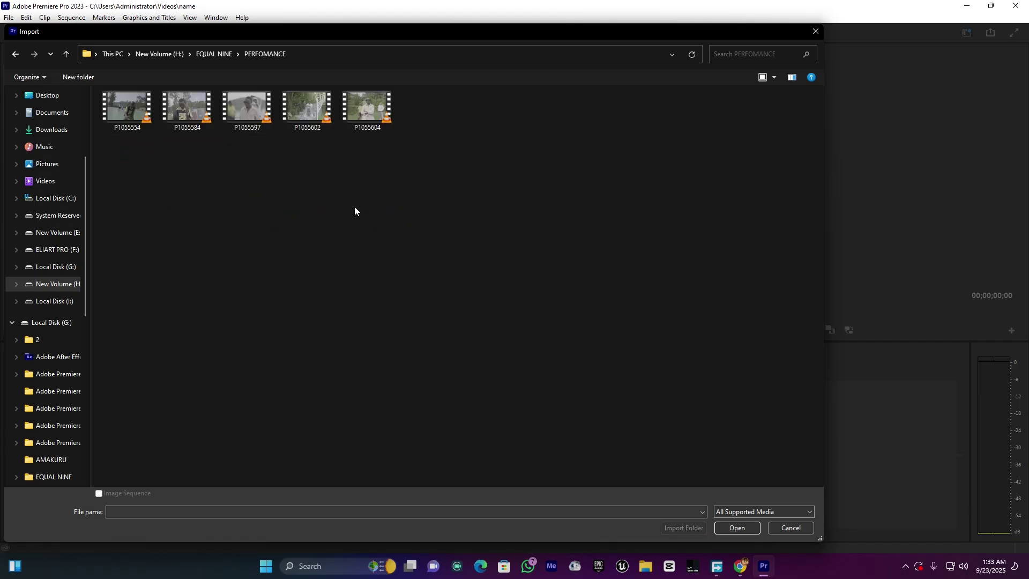
drag(291, 154, 236, 107)
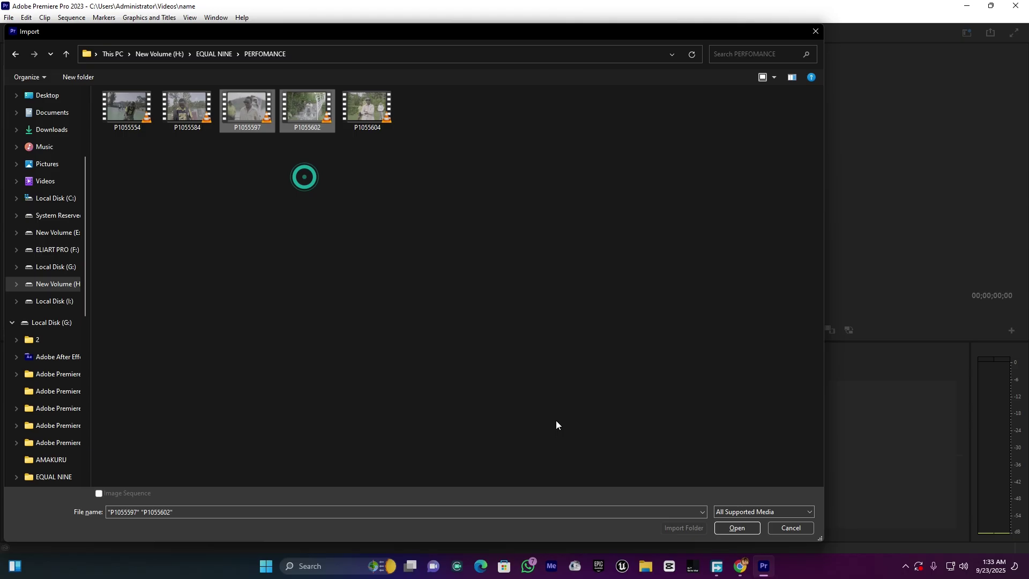
click(728, 525)
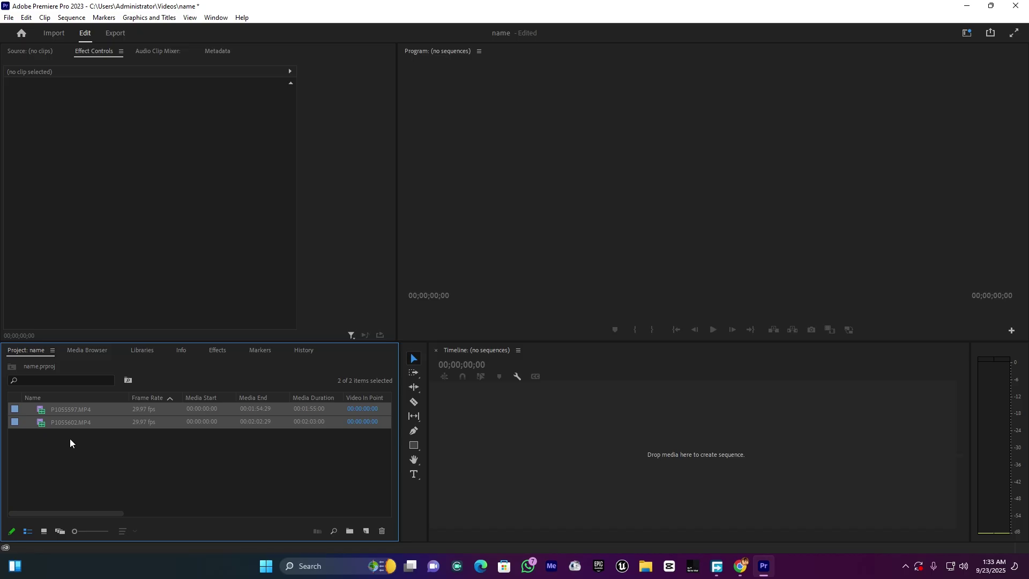
Create a bin named 'video' in the Project panel
click(112, 462)
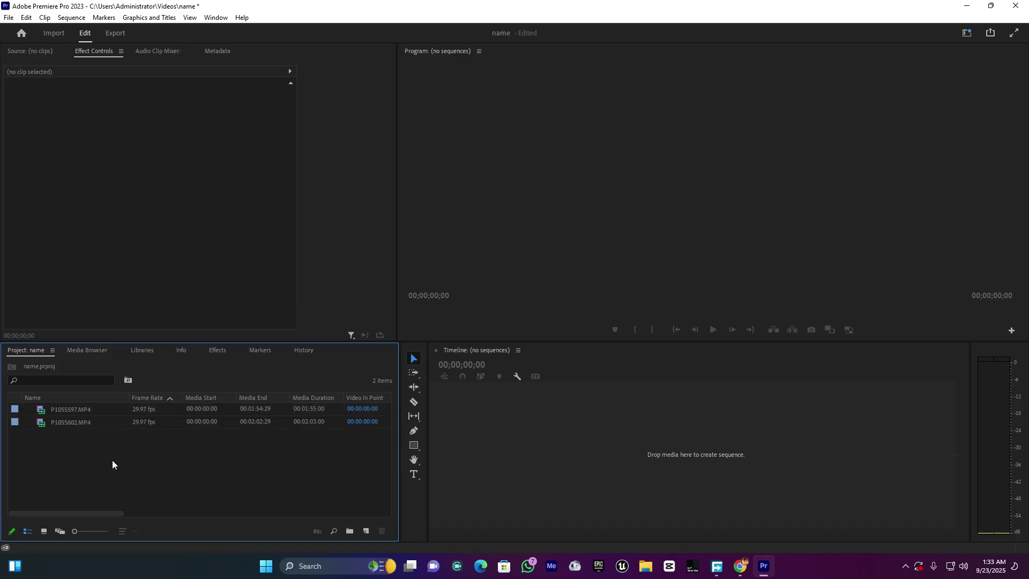
mouse_move(45, 461)
mouse_down()
mouse_move(62, 408)
mouse_move(286, 472)
mouse_move(69, 442)
mouse_up()
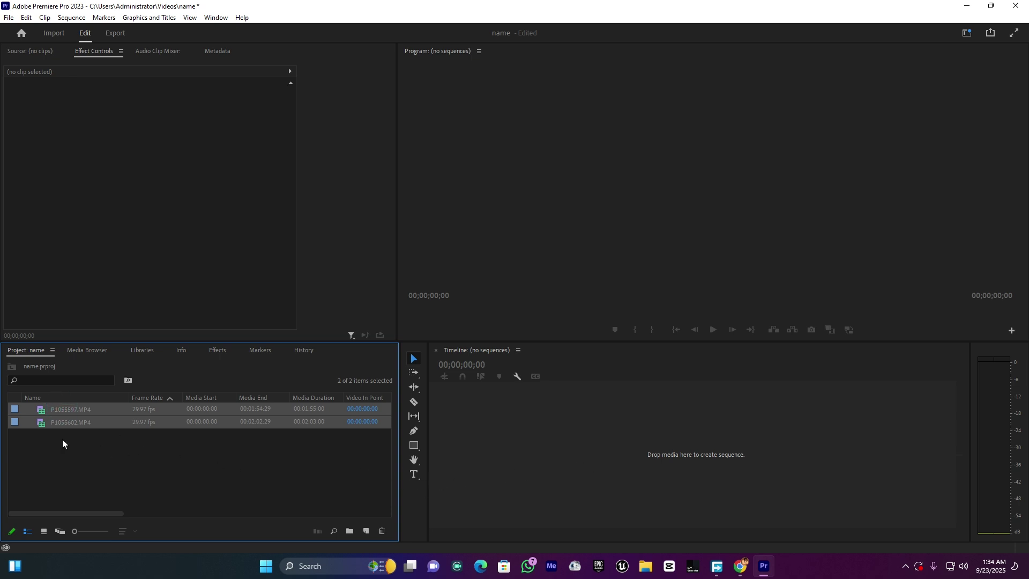
click(127, 481)
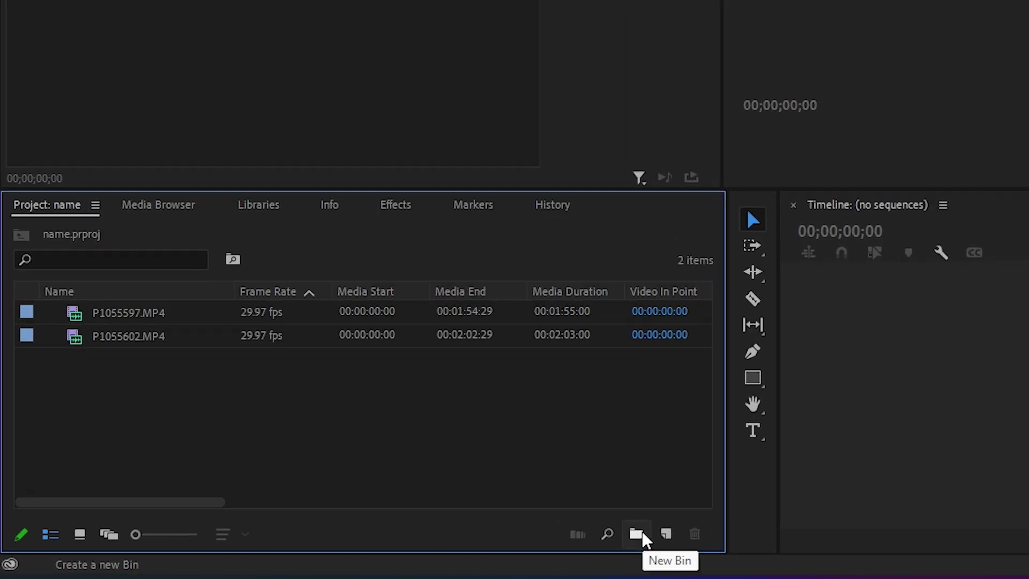
click(638, 534)
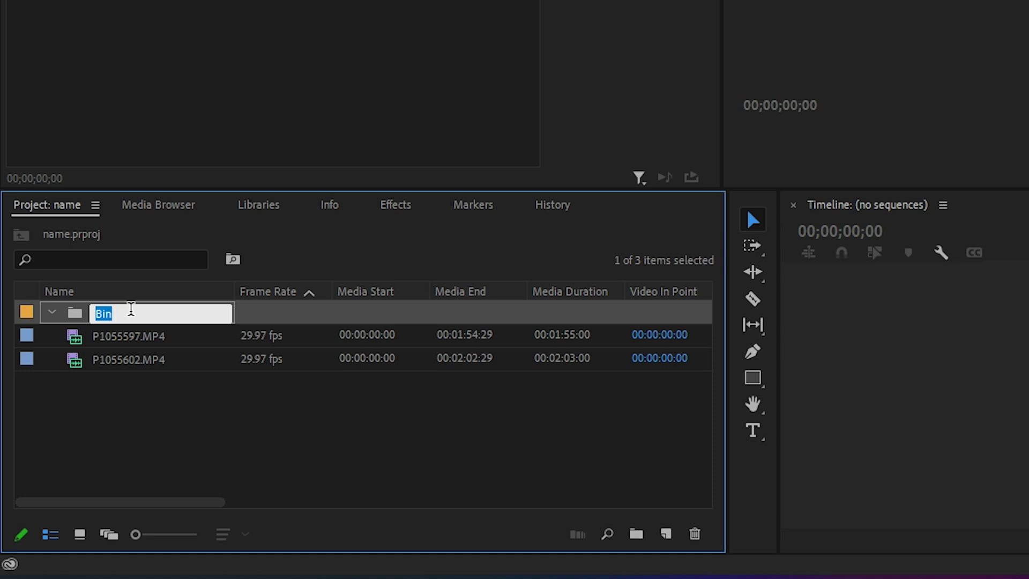
text(video)
click(159, 424)
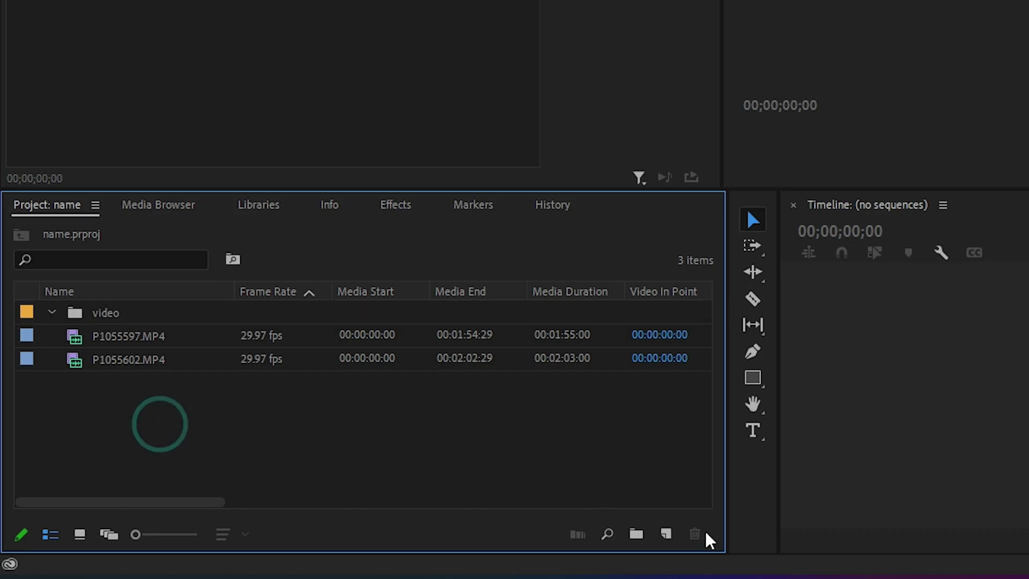
Add bins named 'audio' and 'b-rolls', then select the new bins
click(636, 534)
text(audio)
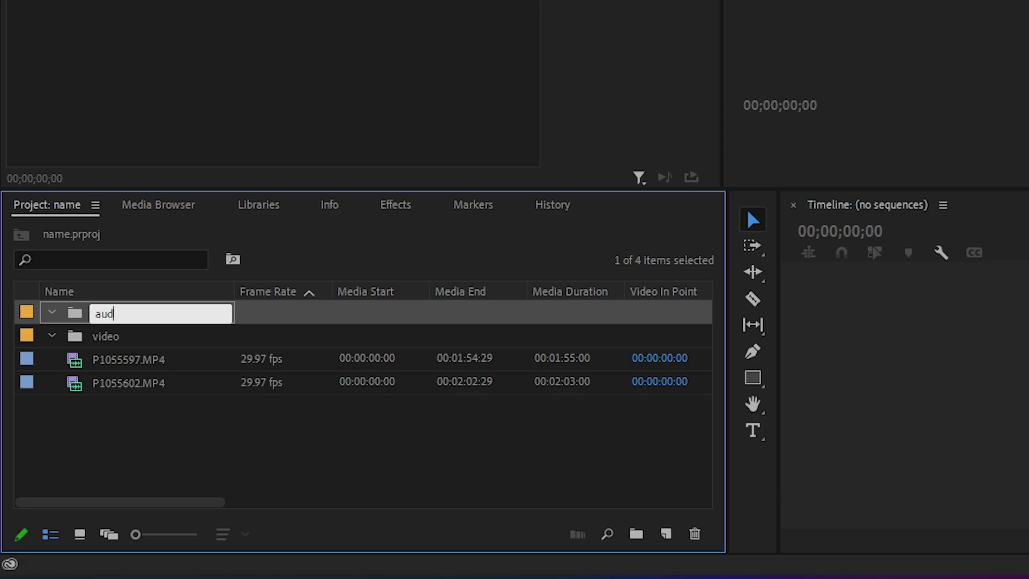
click(447, 472)
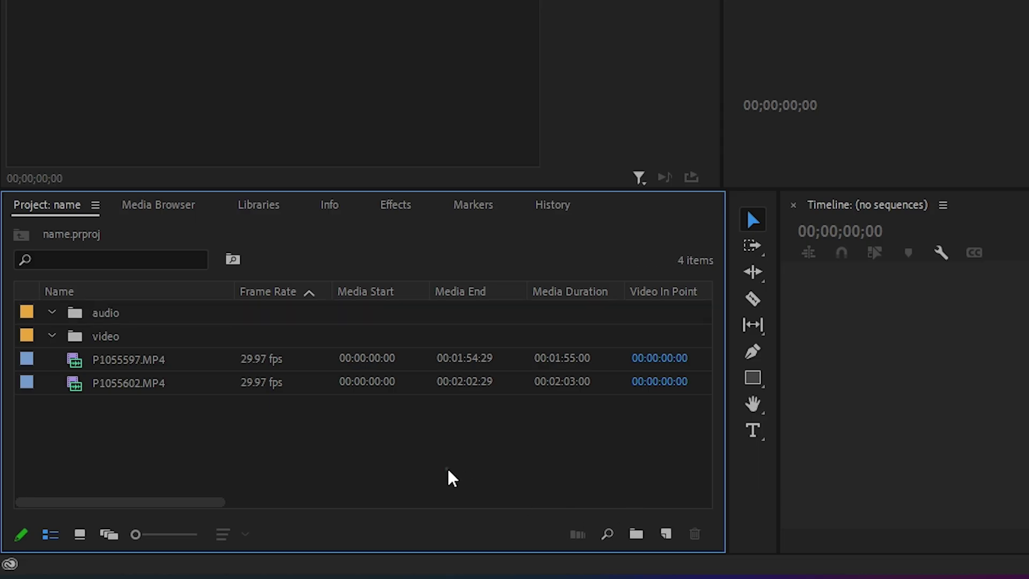
click(635, 534)
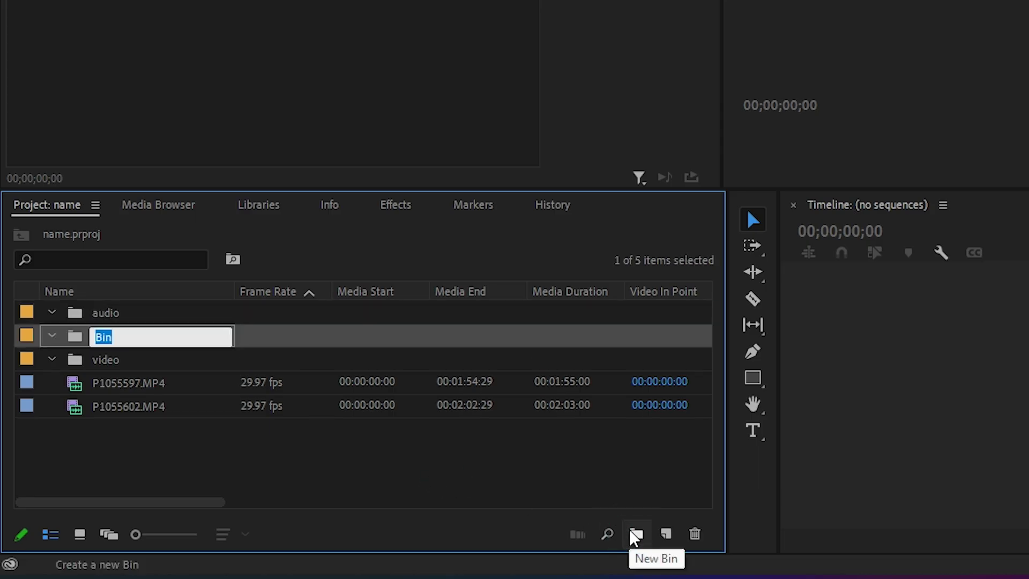
text(b-rolls)
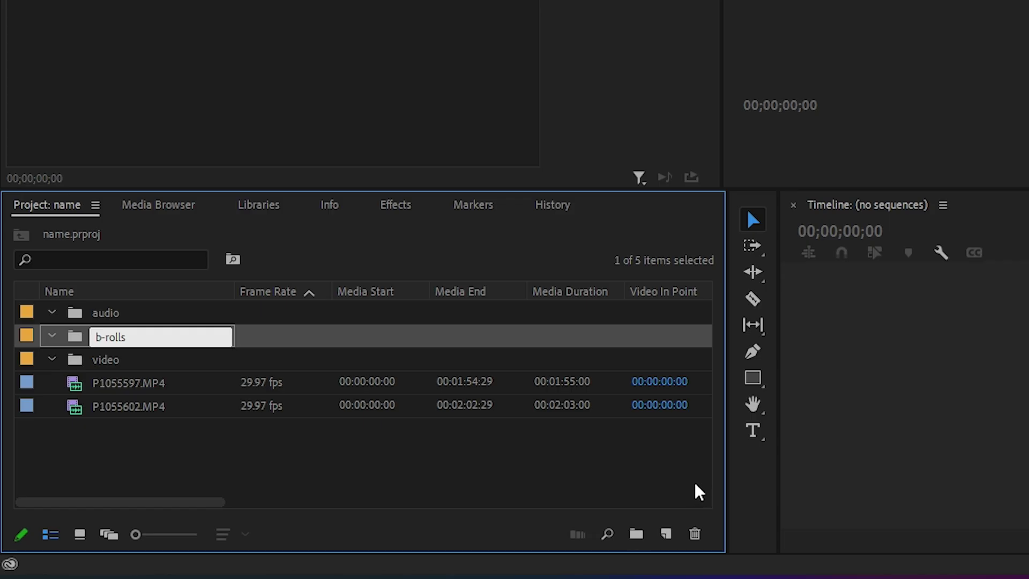
click(350, 464)
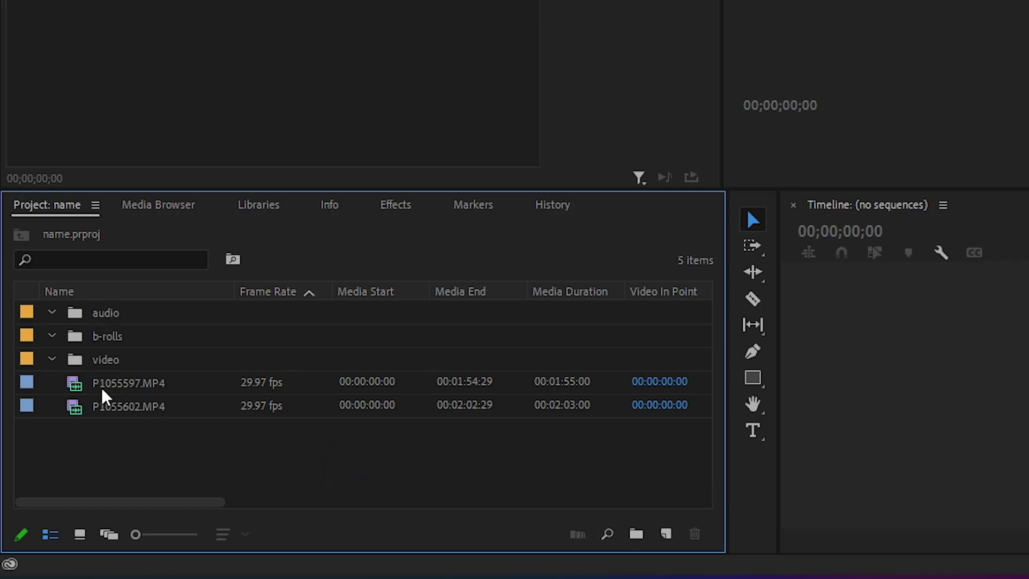
mouse_move(104, 397)
mouse_move(131, 376)
click(113, 368)
click(114, 341)
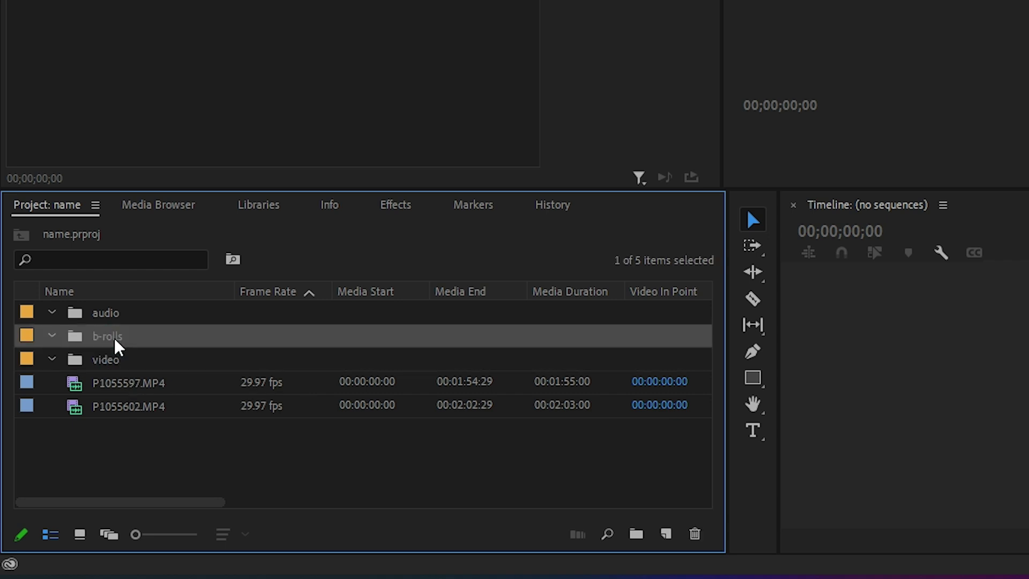
click(126, 314)
Import clips P1055597, P1055602 and P1055604 into the video bin
double_click(108, 367)
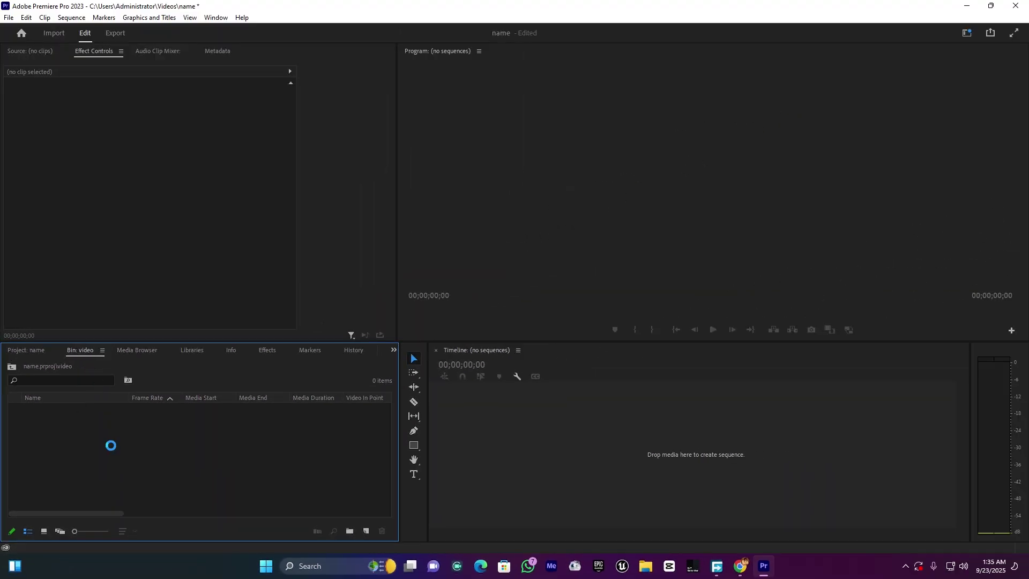
double_click(111, 445)
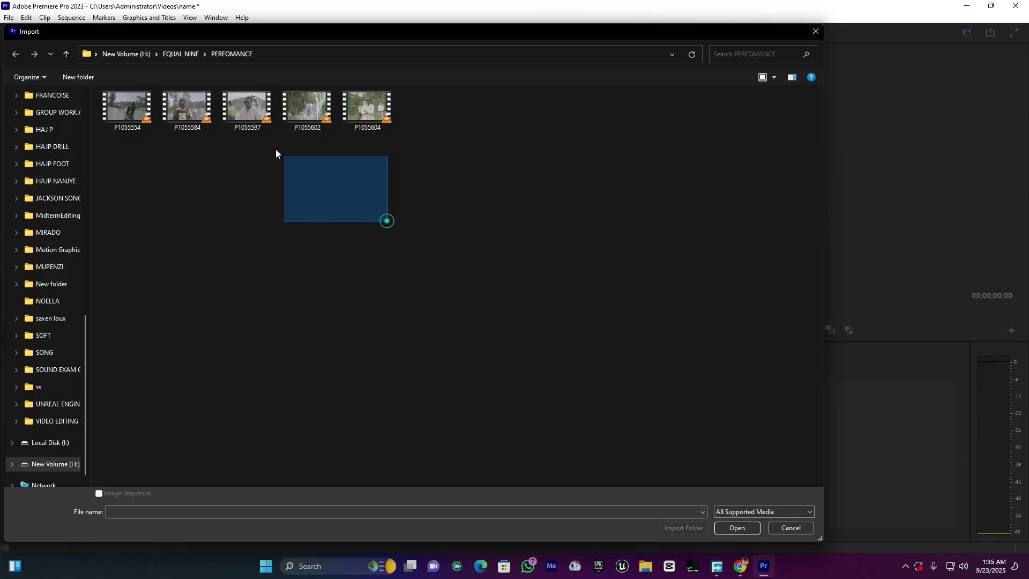
drag(385, 221, 268, 141)
click(727, 530)
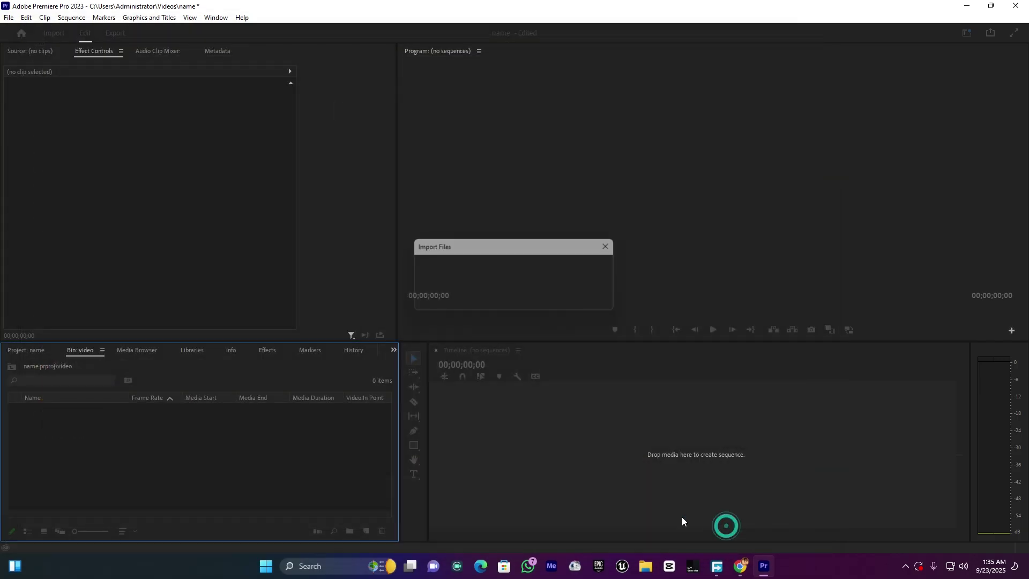
click(154, 473)
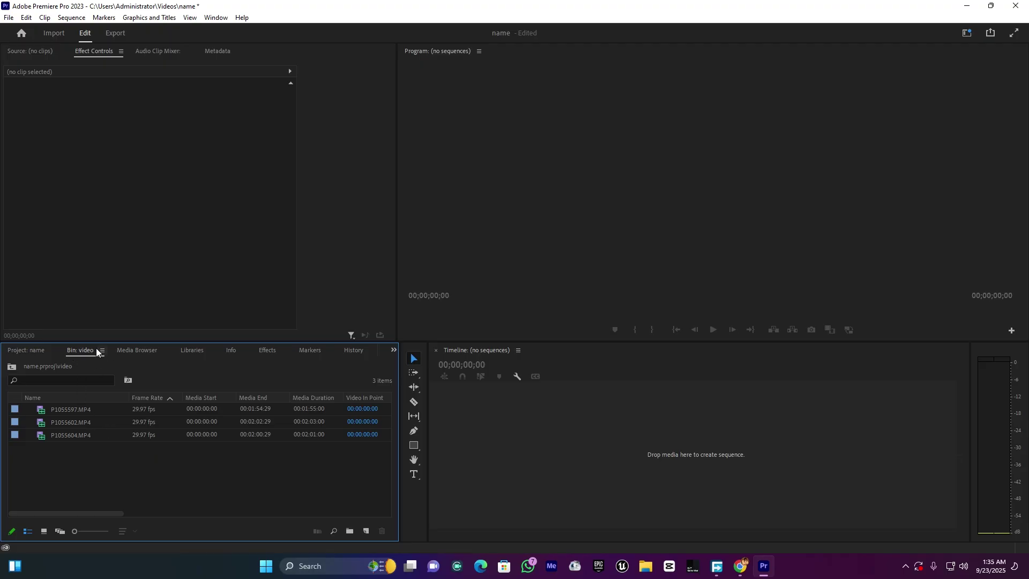
Open the b-rolls bin's import window and navigate back to the EQUAL NINE folder
click(33, 348)
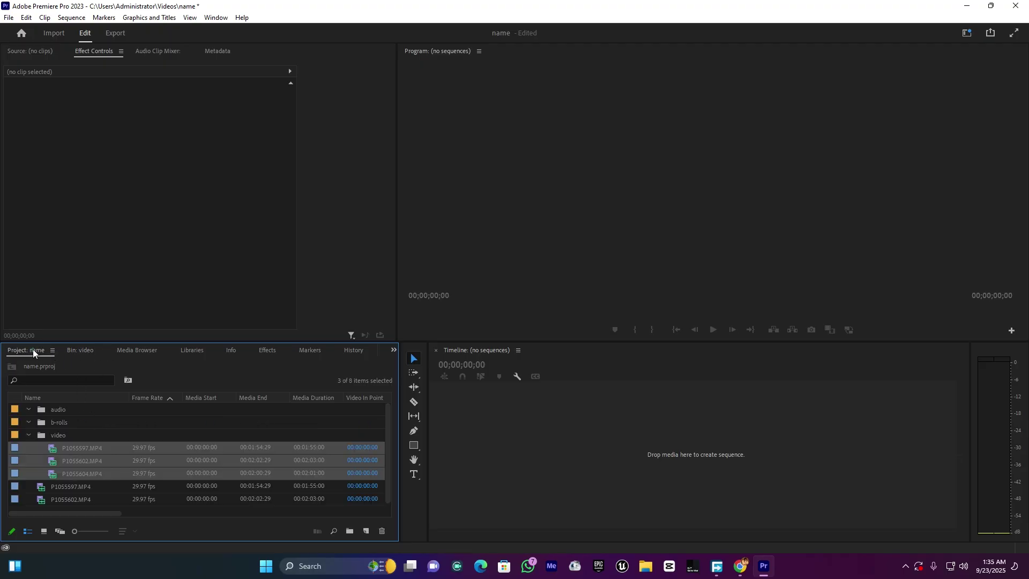
click(59, 422)
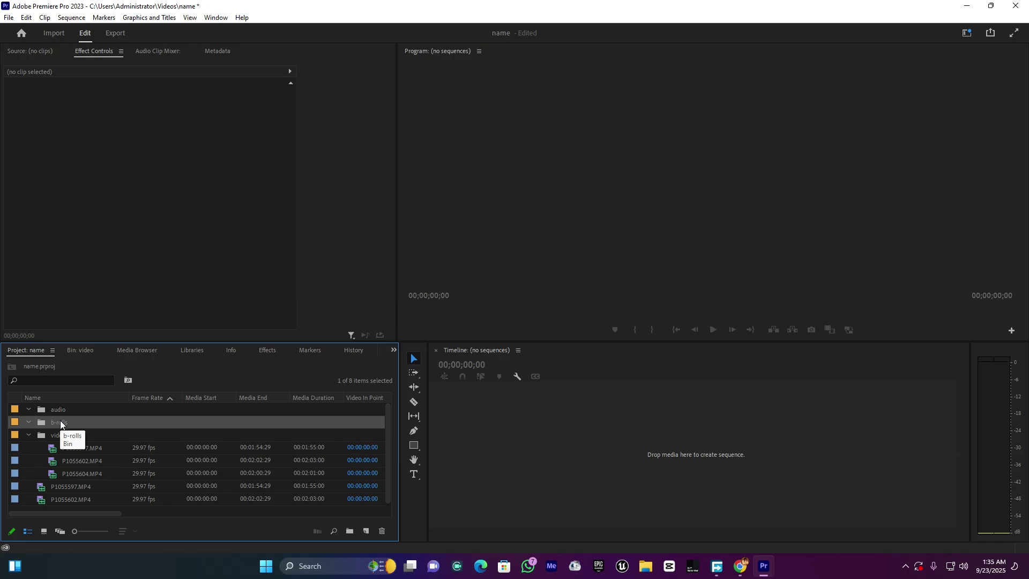
click(60, 422)
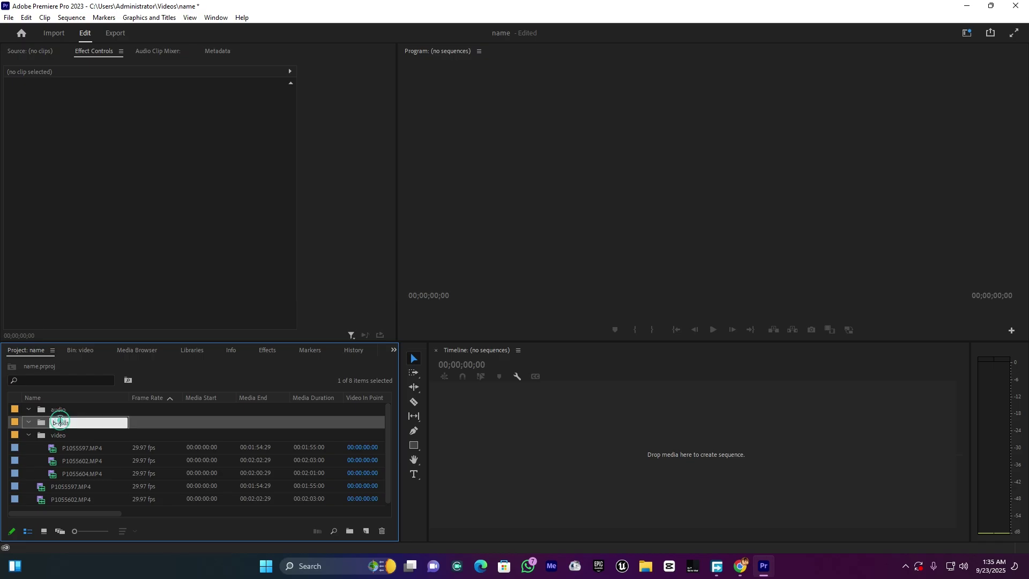
double_click(164, 426)
double_click(101, 449)
click(311, 263)
click(179, 54)
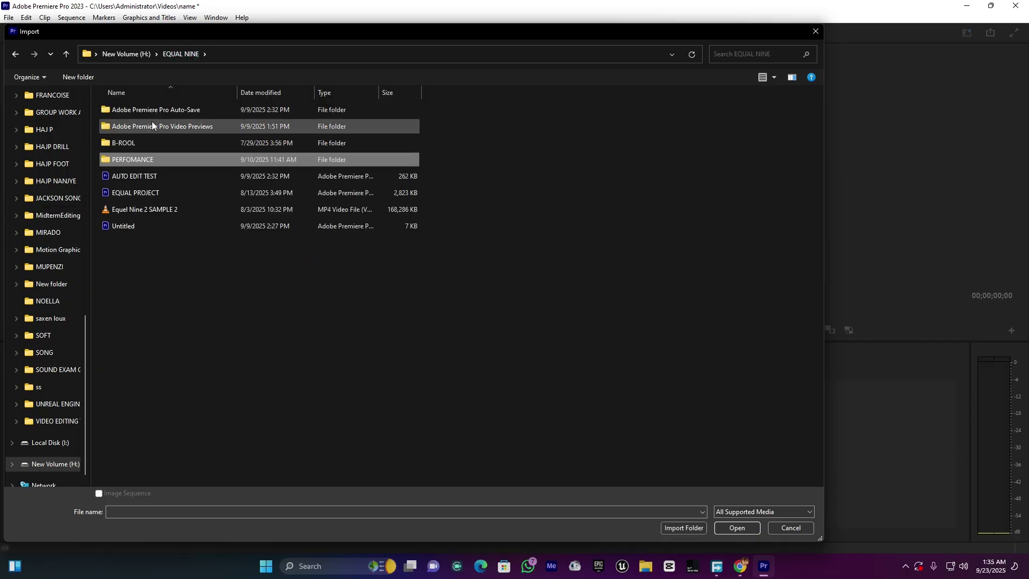
Import P1055613–P1055615 from B-ROOL into b-rolls, then delete P1055614 from the bin
double_click(136, 142)
mouse_move(481, 391)
mouse_down()
mouse_move(352, 320)
mouse_move(226, 284)
mouse_up()
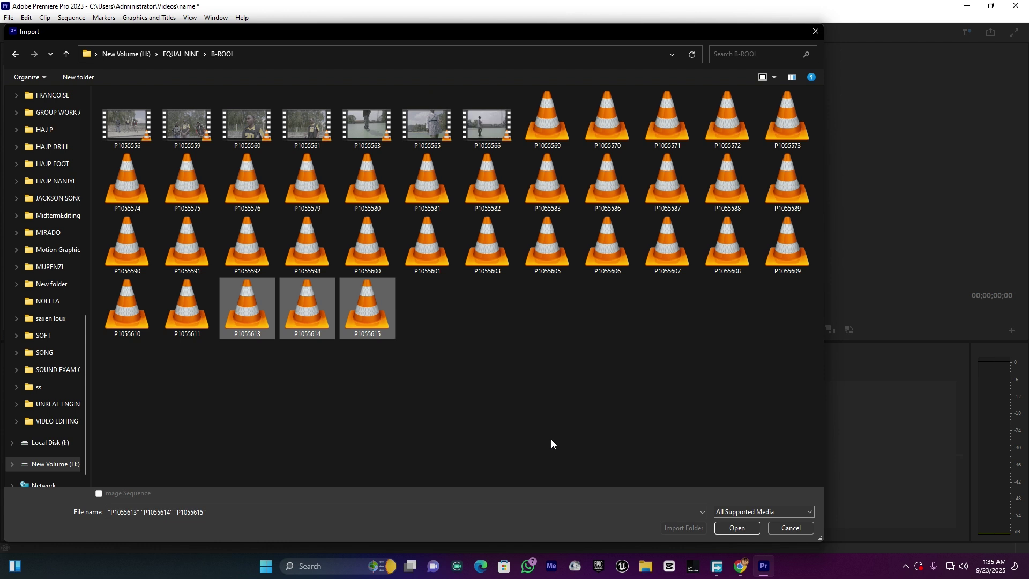
click(745, 527)
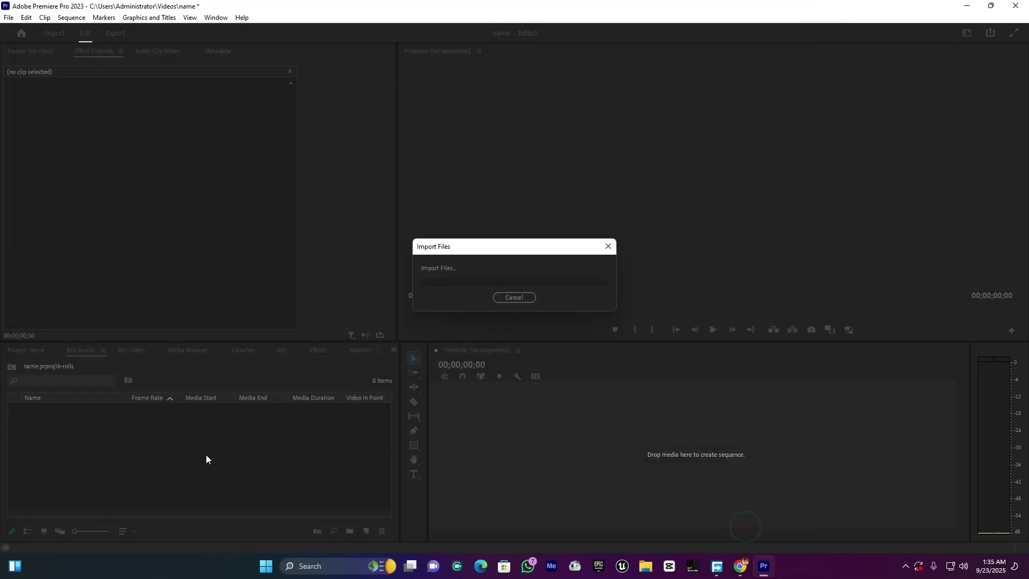
click(30, 351)
click(60, 409)
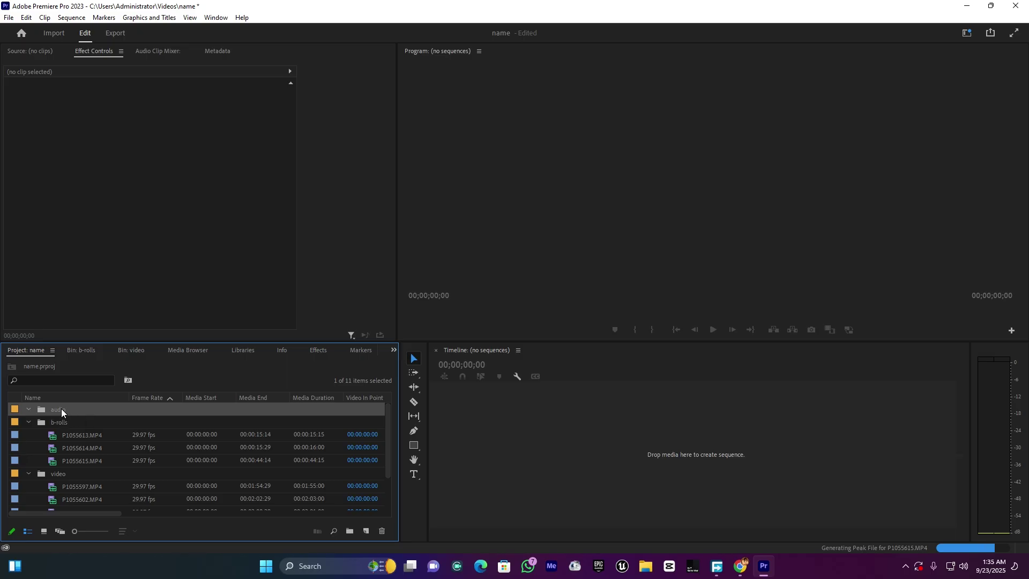
double_click(59, 422)
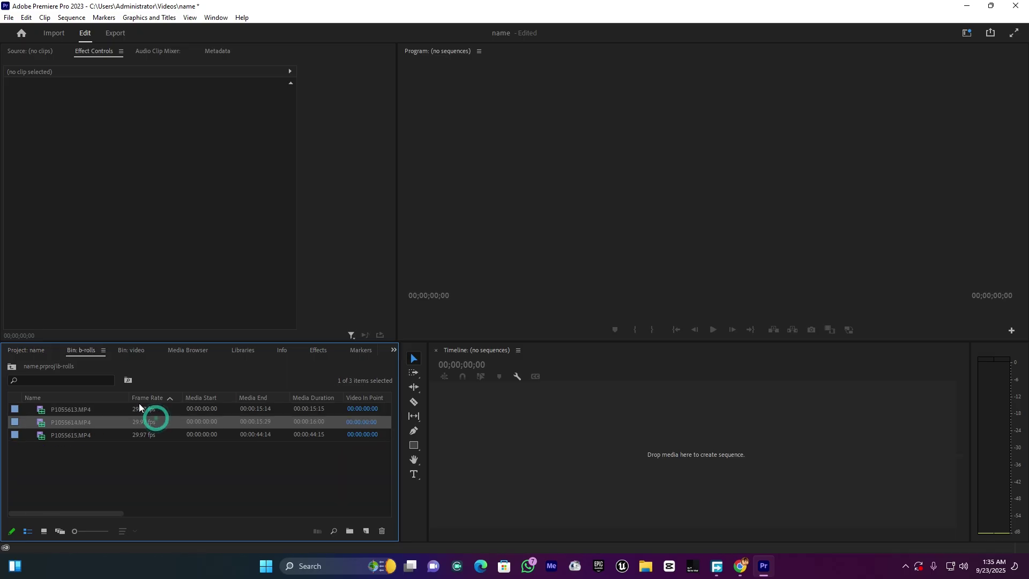
key(Delete)
Open the audio bin, then collapse the b-rolls and video folders in the bin tree
click(40, 348)
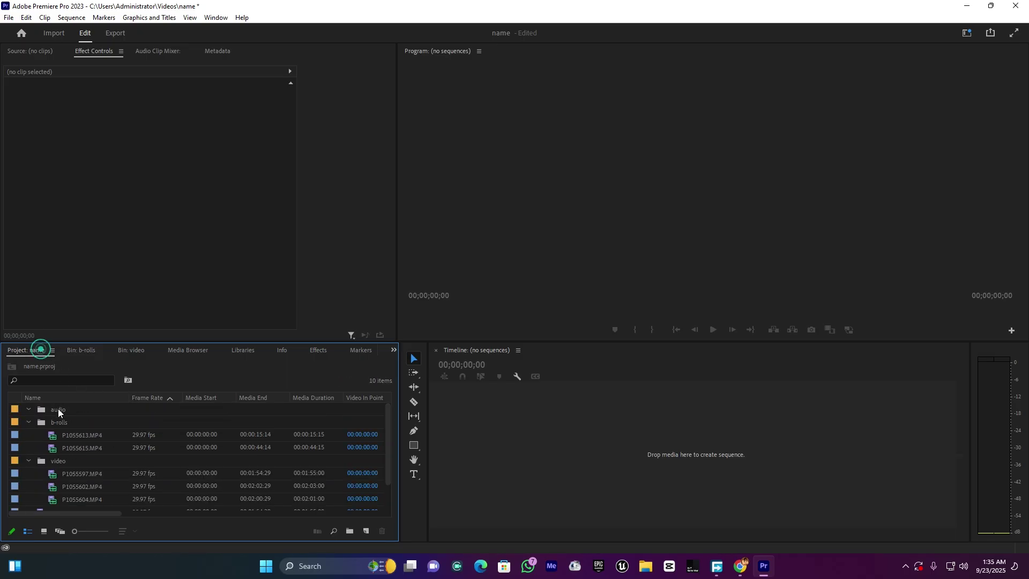
double_click(40, 407)
click(106, 444)
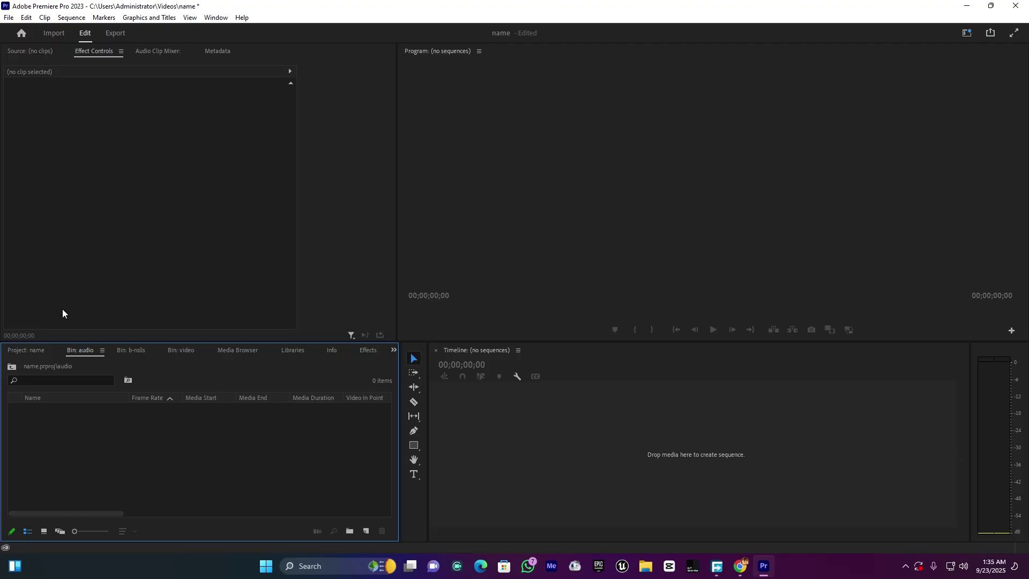
click(26, 350)
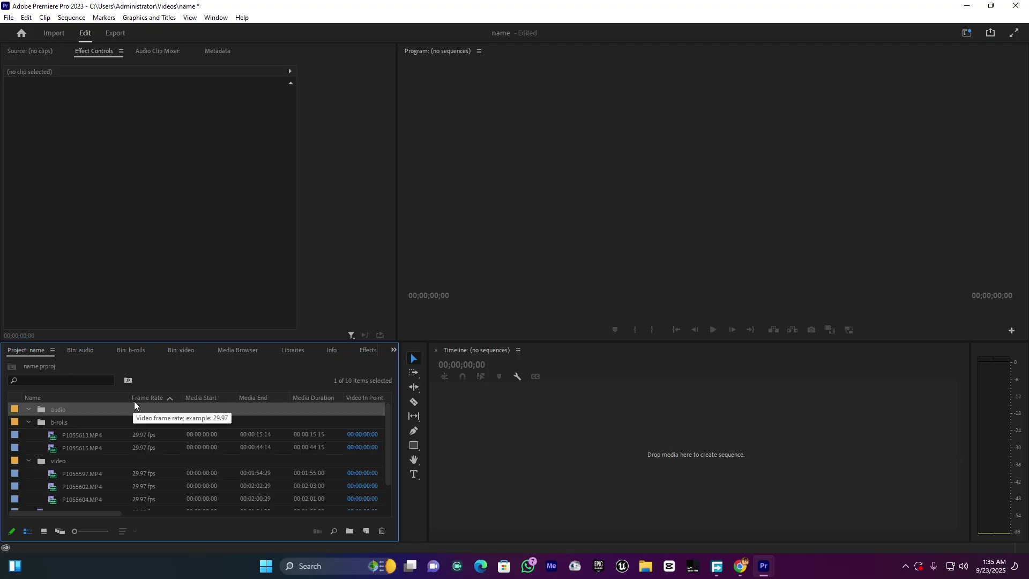
click(27, 422)
click(28, 435)
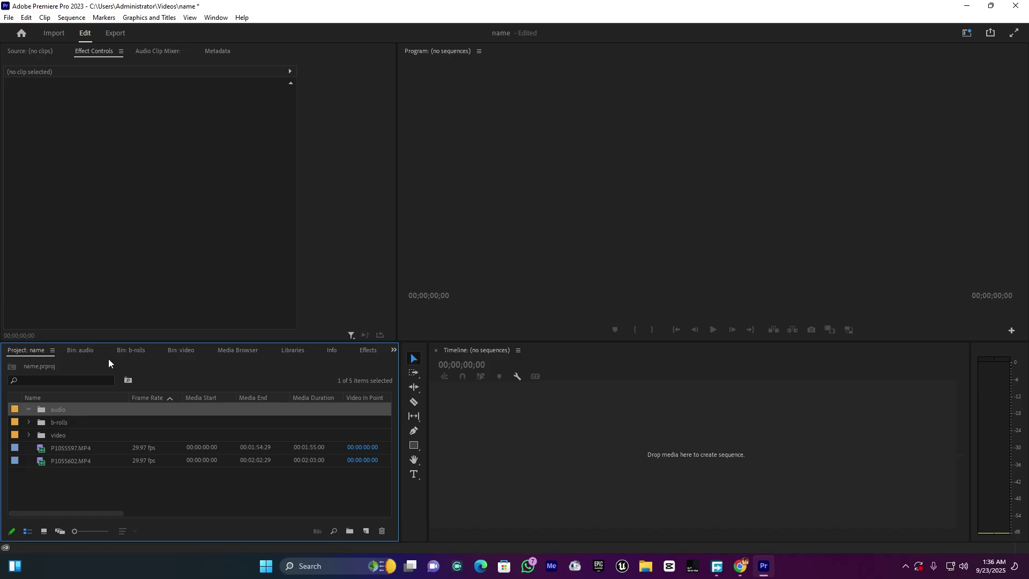
Drag P1055597 and P1055602 onto the empty timeline to create a new sequence
drag(85, 485, 51, 456)
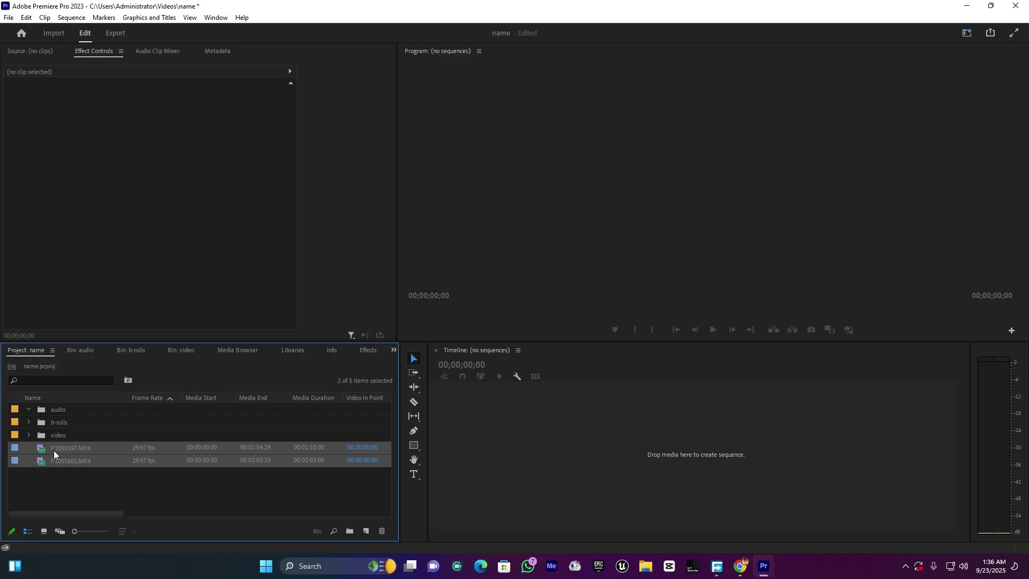
drag(53, 450, 491, 447)
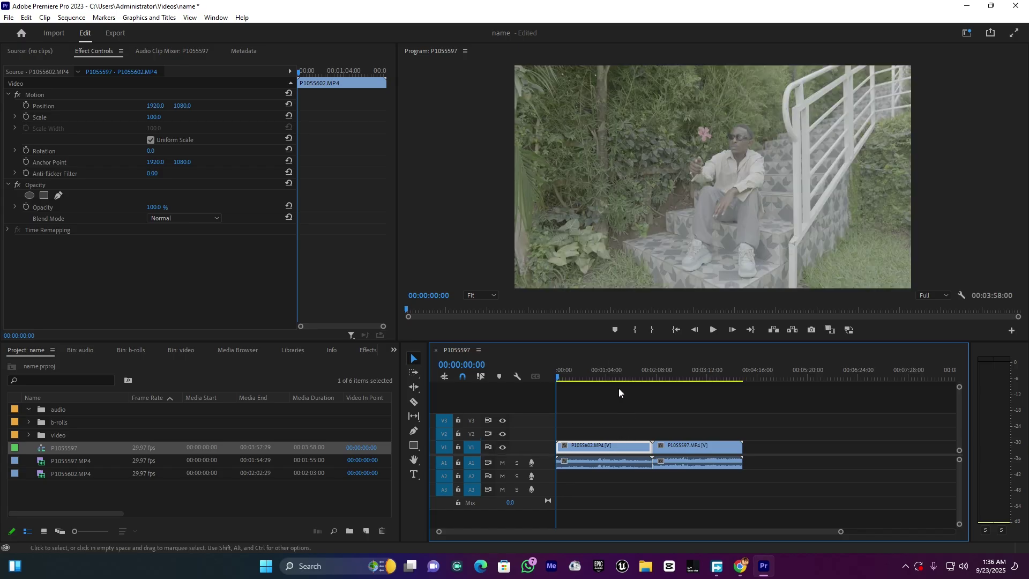
click(595, 378)
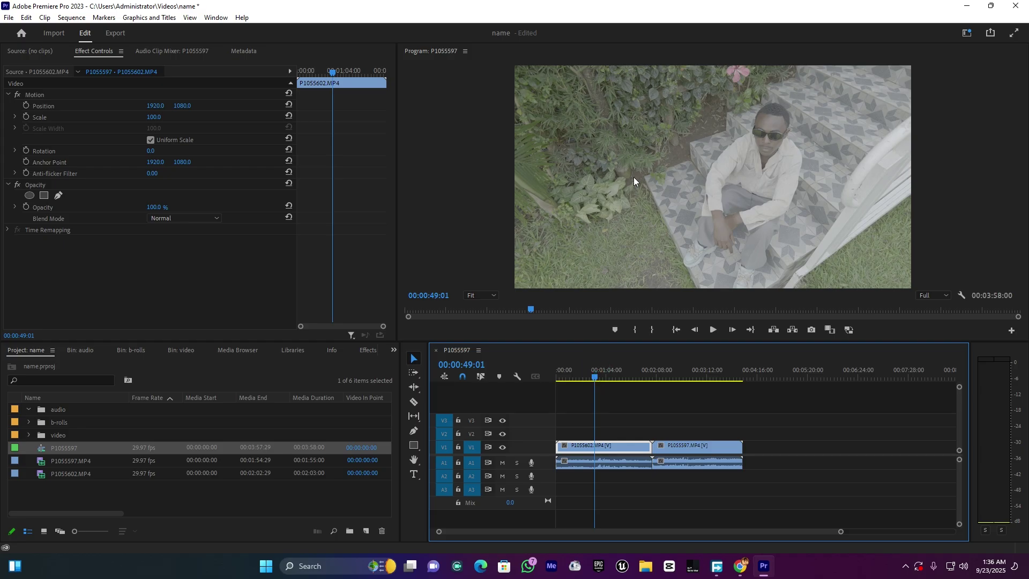
click(684, 378)
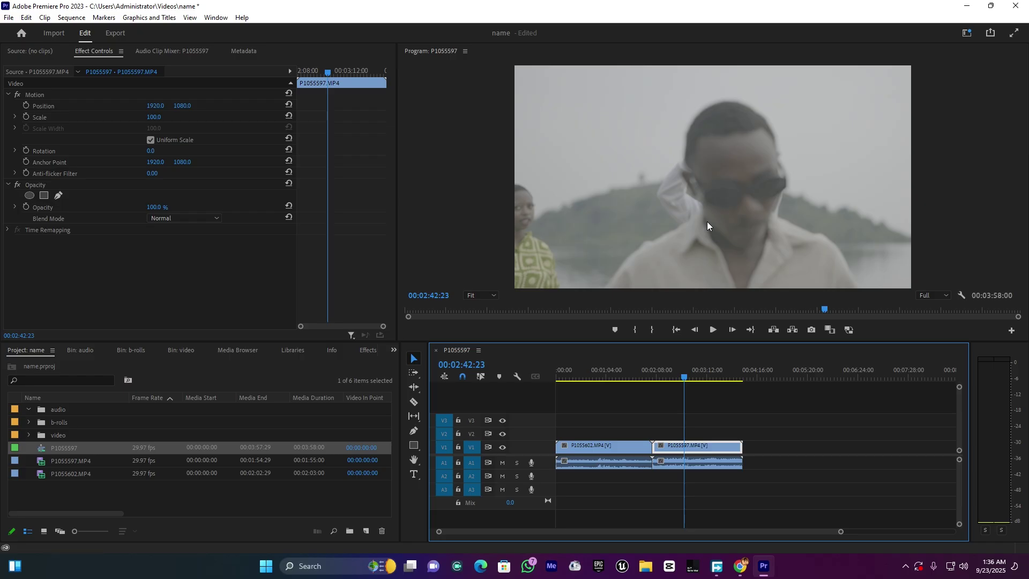
drag(839, 531, 741, 534)
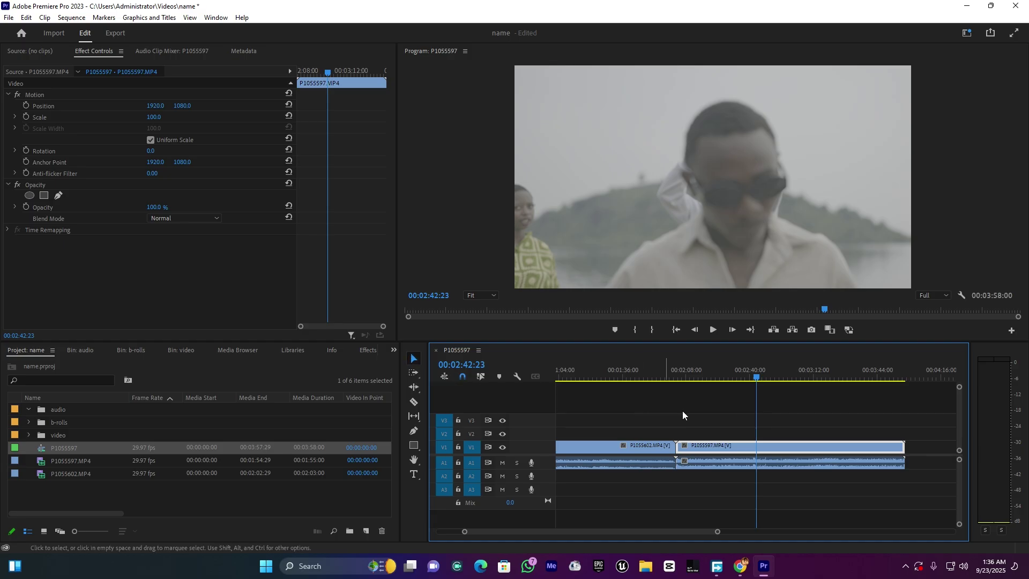
Rearrange the clips so P1055602 plays first, directly followed by P1055597
mouse_move(694, 405)
mouse_down()
mouse_move(709, 456)
mouse_move(798, 454)
mouse_move(722, 455)
mouse_up()
drag(711, 532, 782, 532)
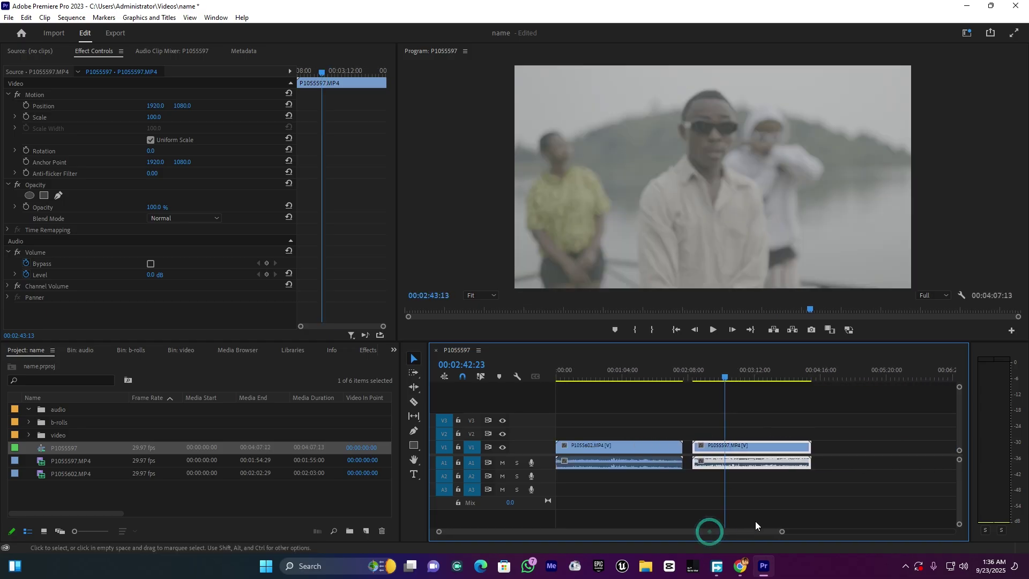
click(734, 508)
drag(695, 408, 736, 494)
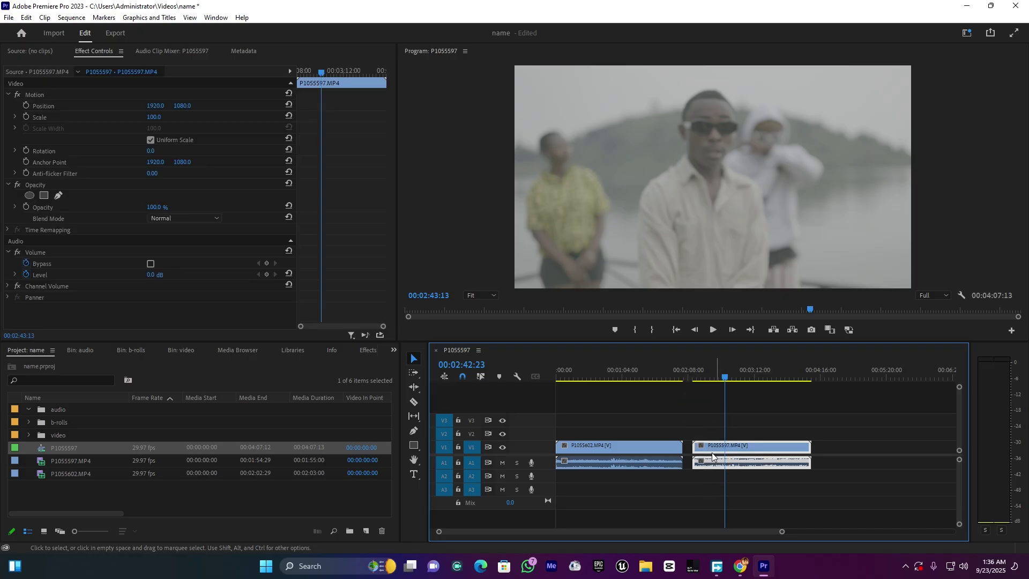
drag(715, 455, 828, 455)
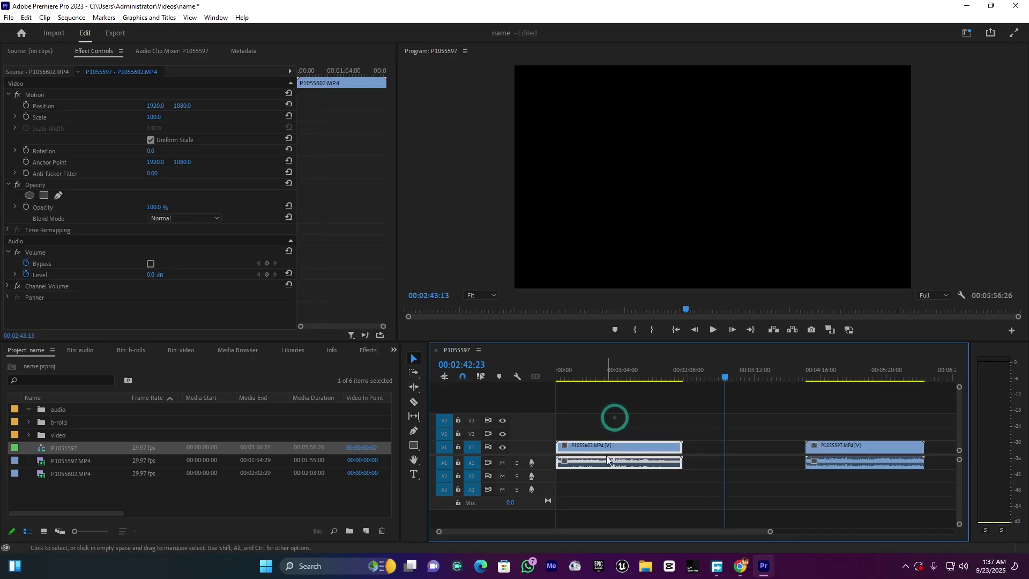
mouse_move(621, 453)
mouse_down()
mouse_move(703, 447)
mouse_move(620, 448)
mouse_up()
mouse_move(782, 409)
mouse_down()
mouse_move(835, 477)
mouse_move(721, 460)
mouse_up()
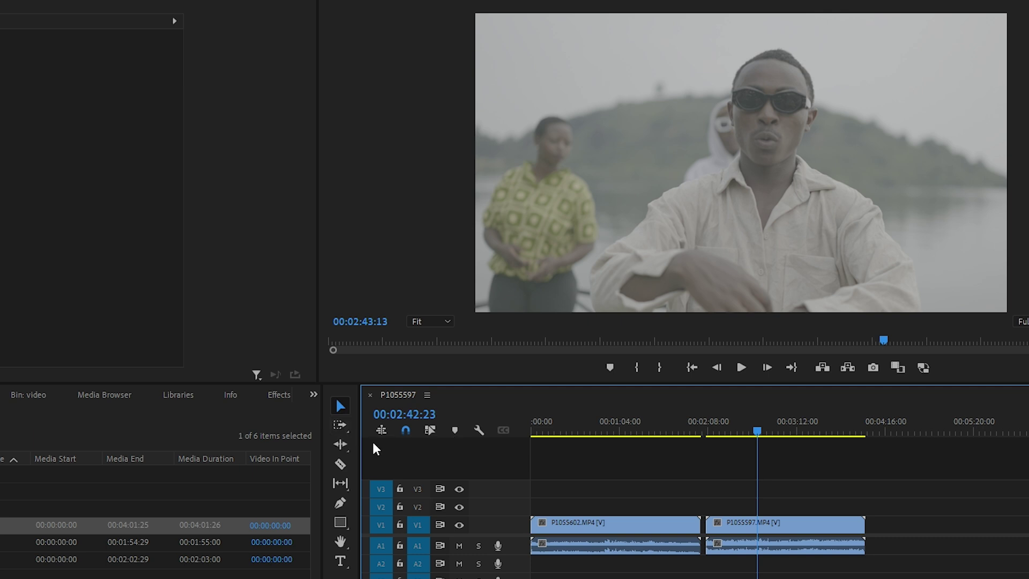
Shift P1055597 about 14 seconds later using the Track Select Forward and Selection tools
click(339, 427)
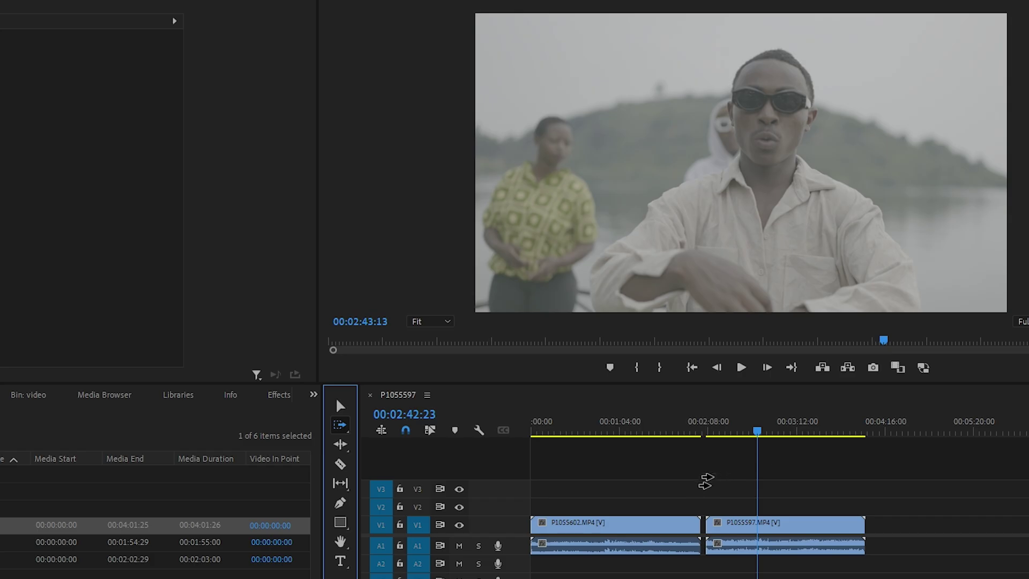
click(707, 490)
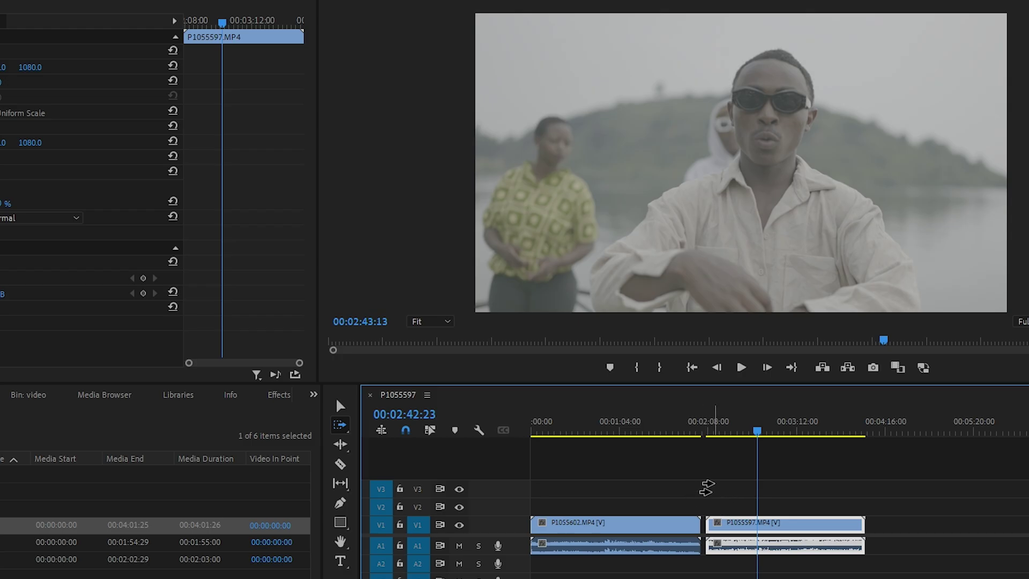
click(711, 480)
click(341, 405)
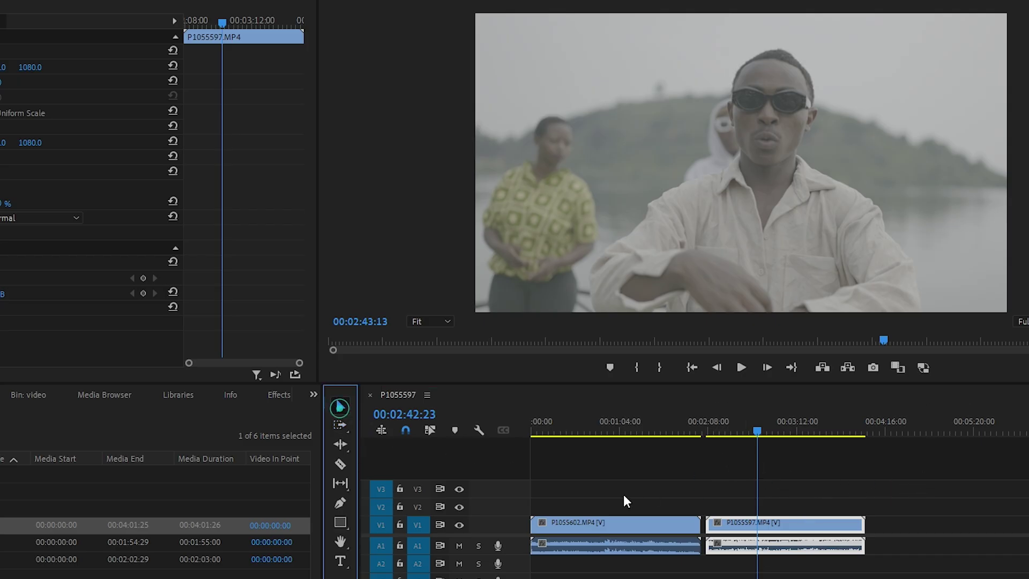
drag(760, 527, 808, 524)
Try the Track Select Backward Tool on both clips, then return to the Selection tool
click(340, 427)
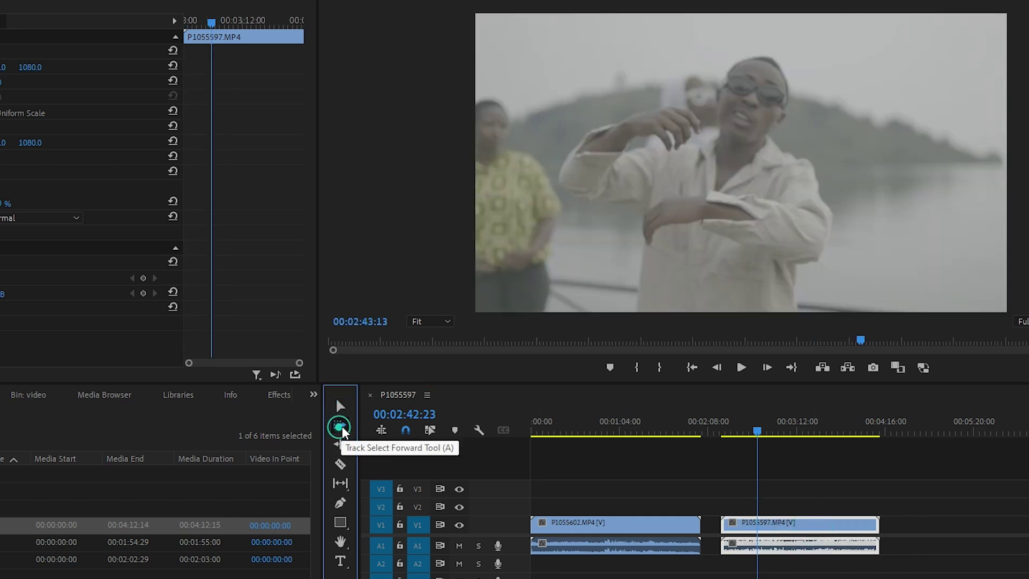
click(342, 429)
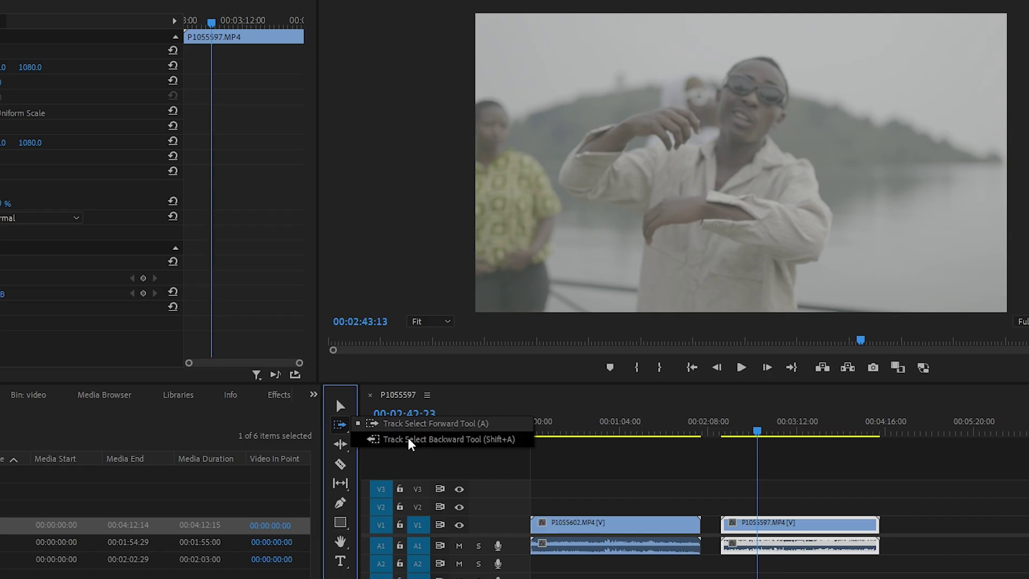
click(410, 439)
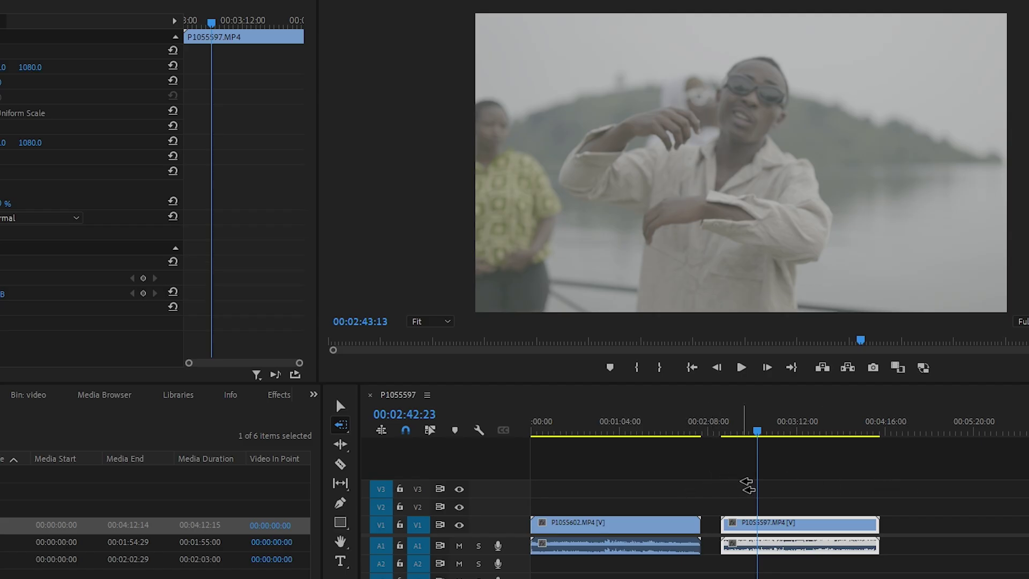
click(705, 471)
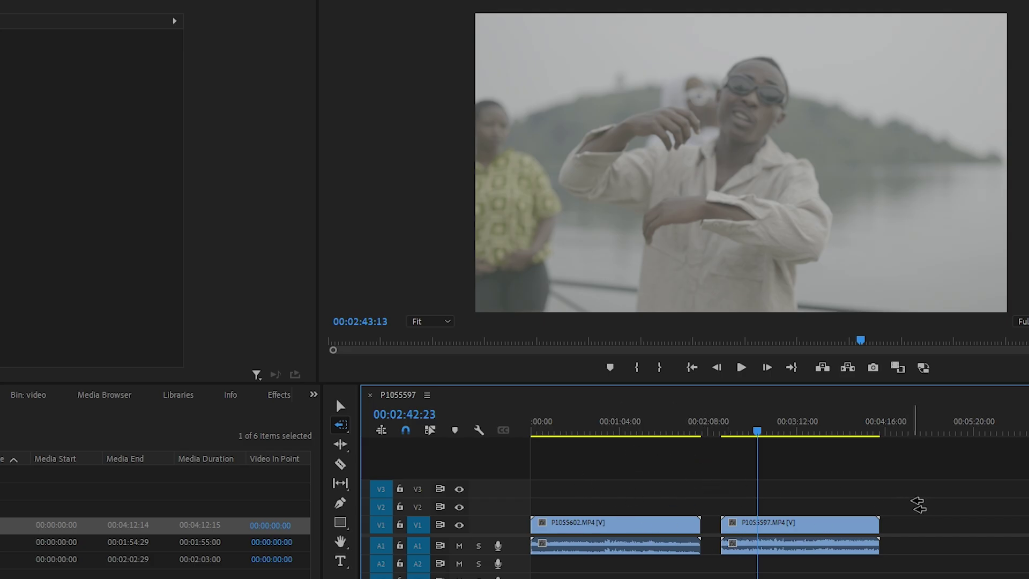
click(924, 506)
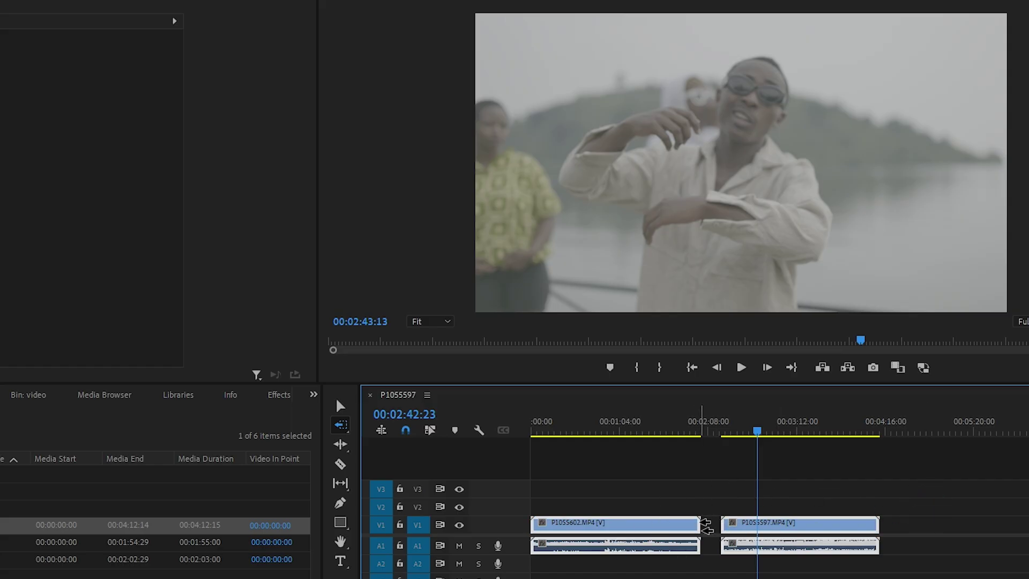
click(338, 407)
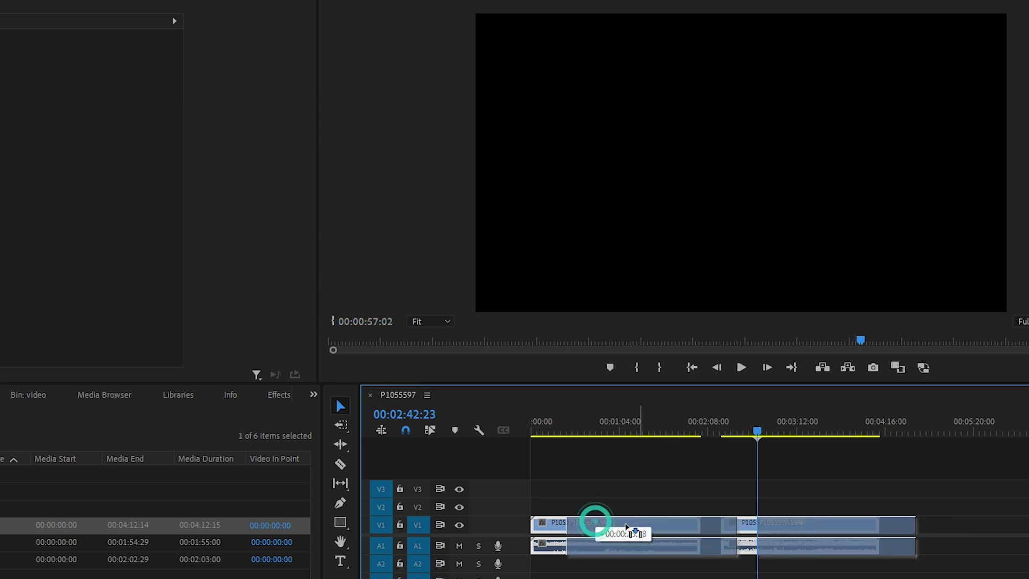
drag(651, 524, 604, 492)
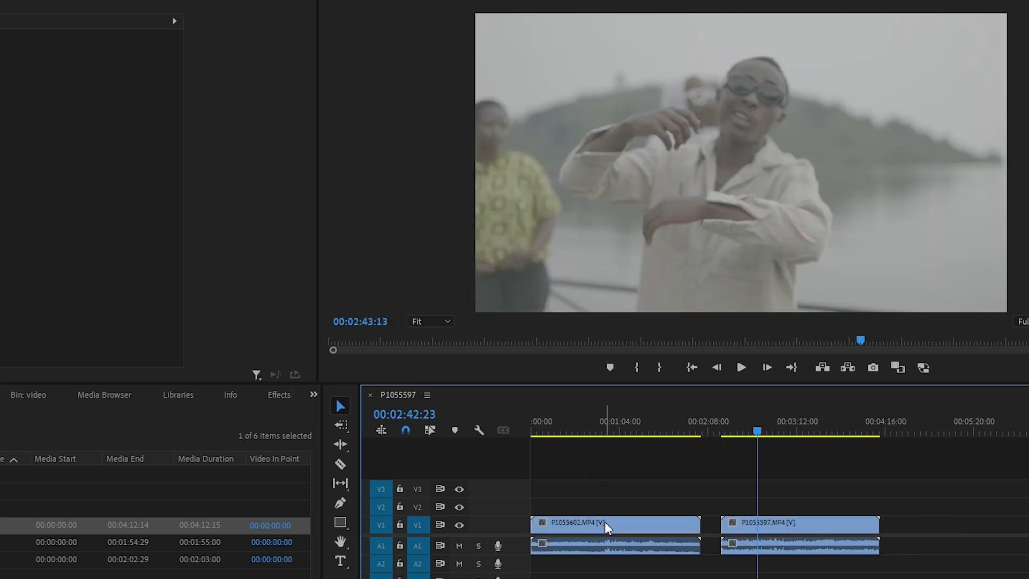
Switch to the Rate Stretch tool, mute the A1 track, and preview the clip
click(343, 442)
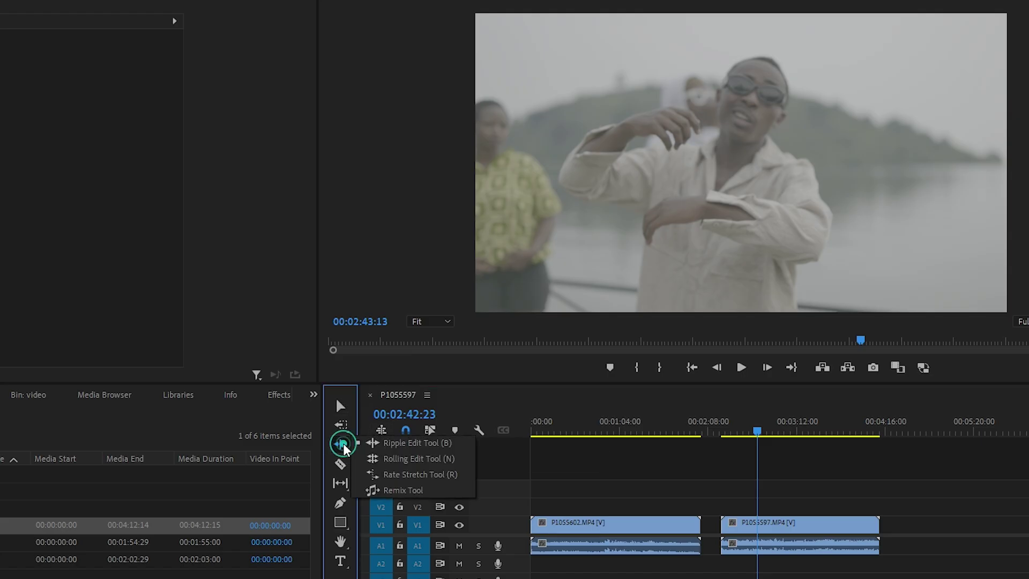
click(342, 443)
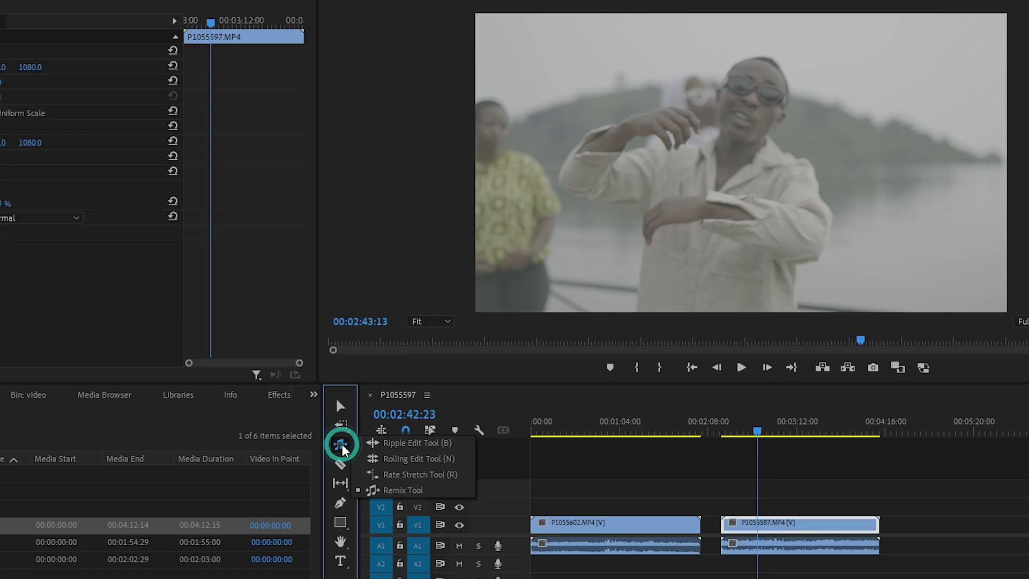
click(404, 474)
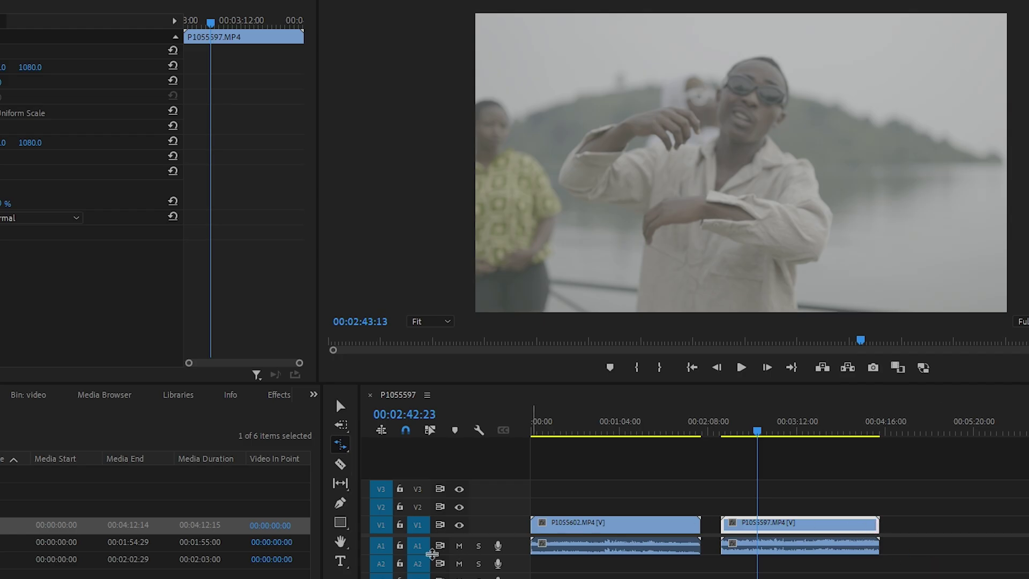
click(459, 545)
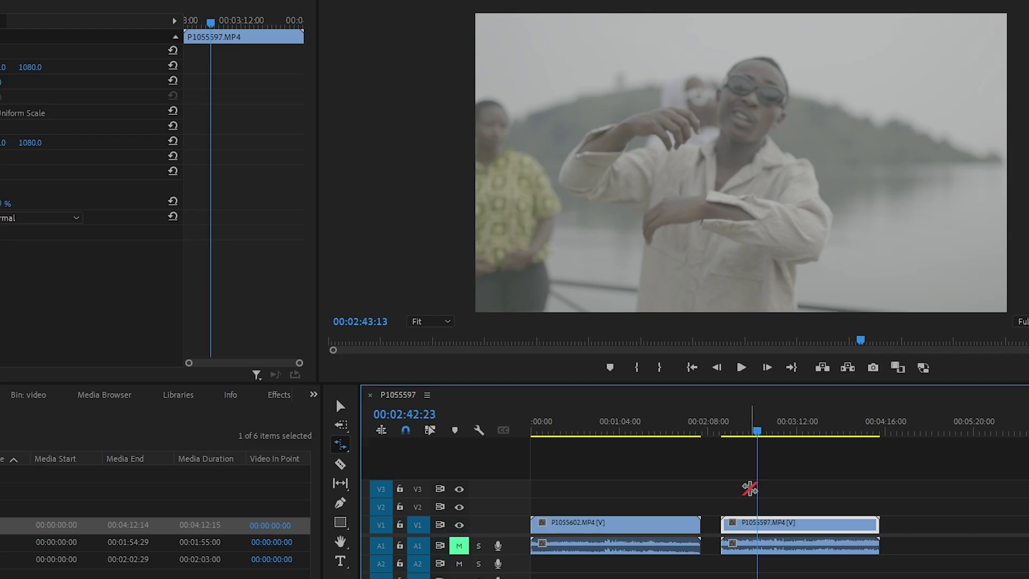
key(space)
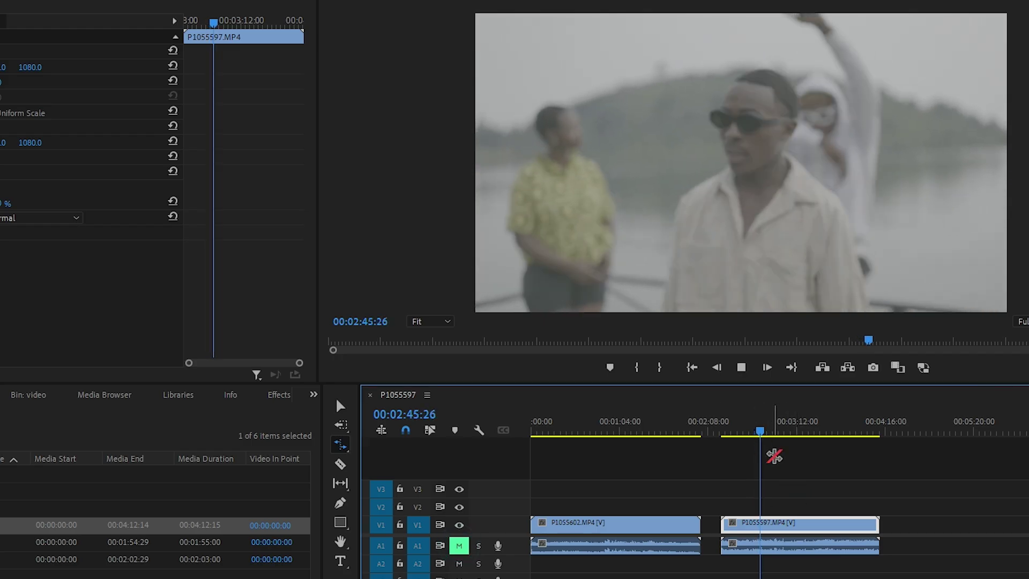
key(space)
Trim P1055597's end shorter, then extend it back to its full 00:01:55:00 length
drag(878, 524, 779, 530)
drag(755, 427, 749, 427)
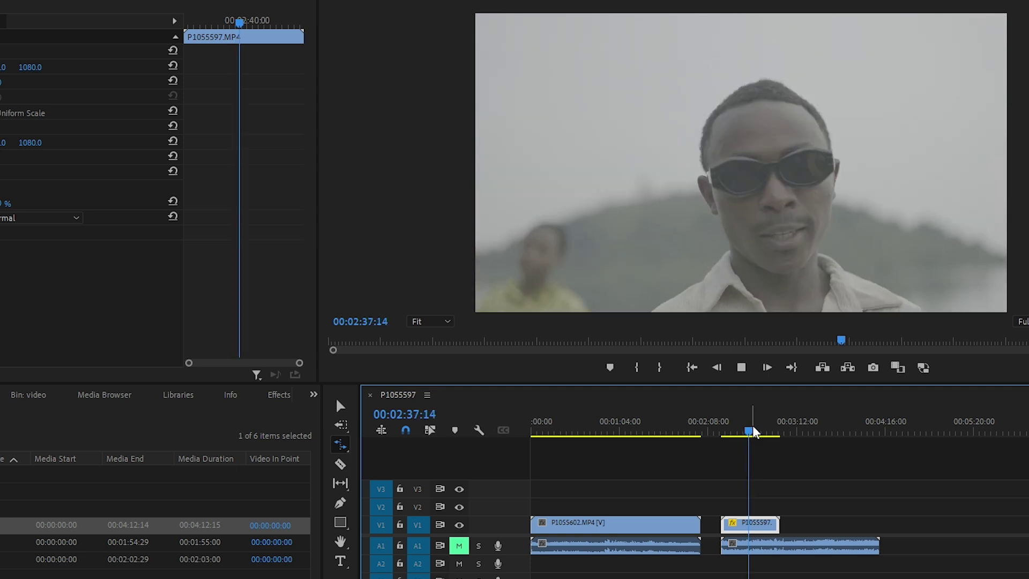
key(space)
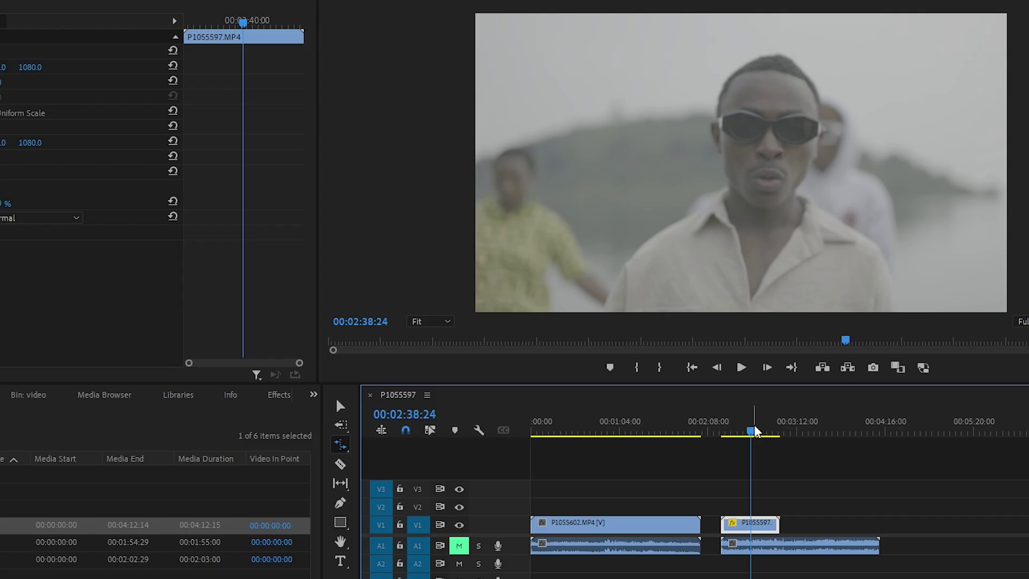
drag(779, 524, 783, 525)
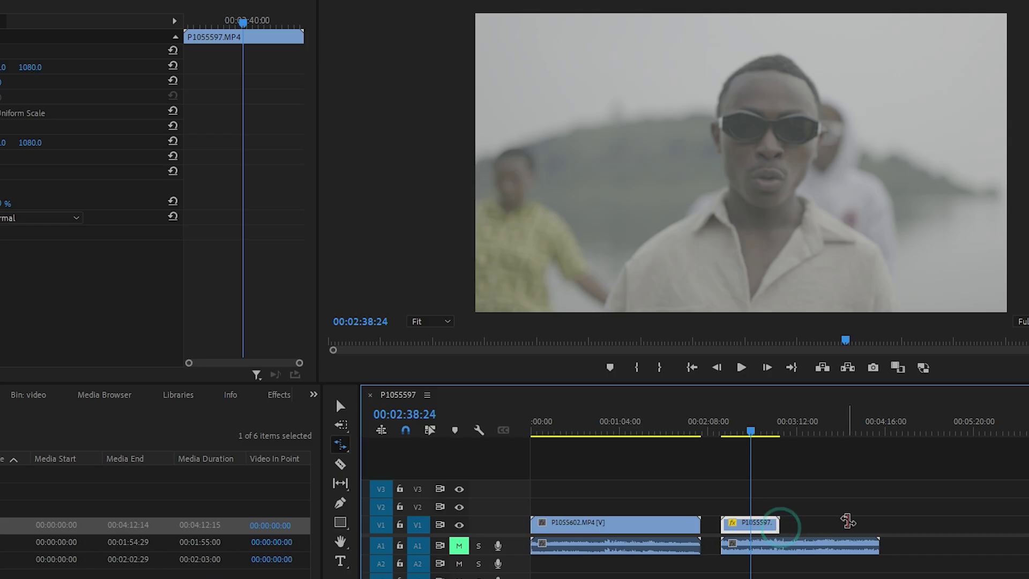
click(894, 526)
drag(778, 524, 879, 524)
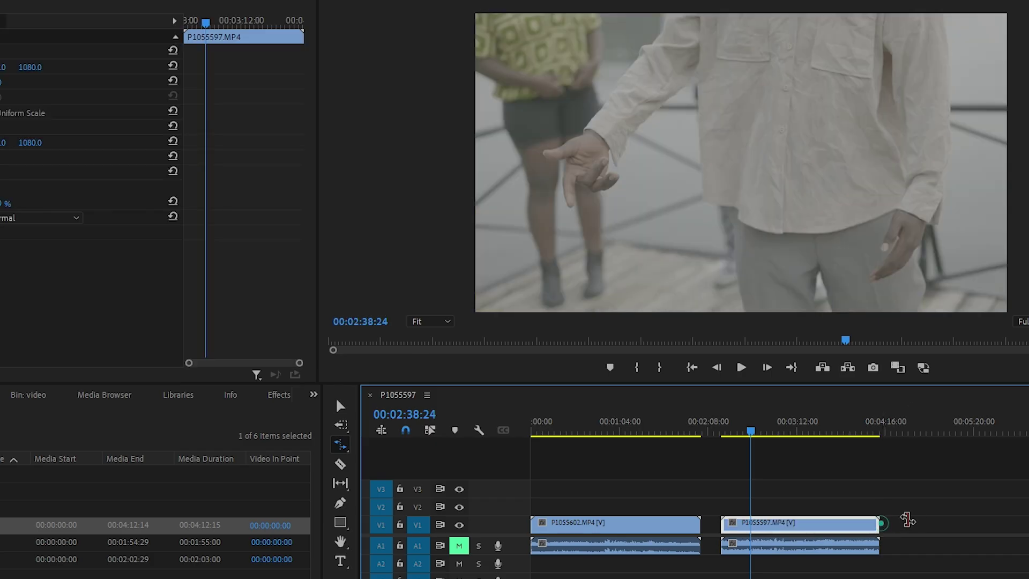
click(883, 524)
key(space)
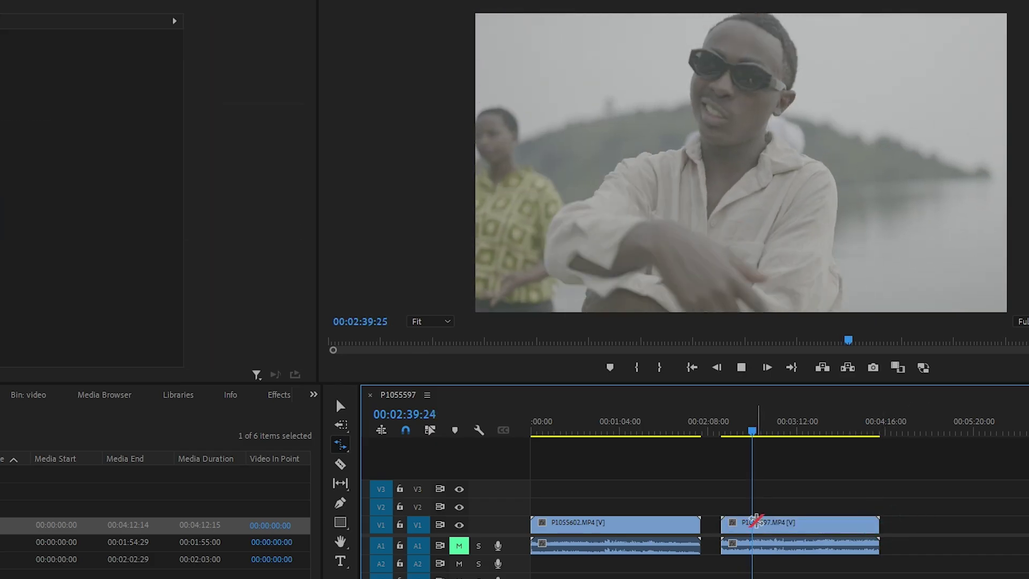
Razor P1055597 at four points on V1 and two matching points on A1
click(747, 520)
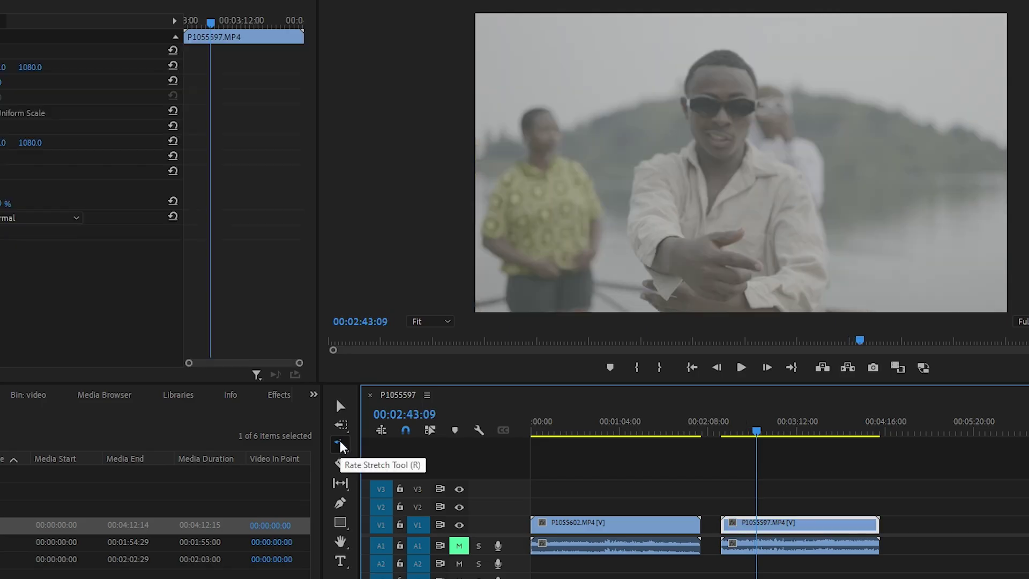
click(341, 443)
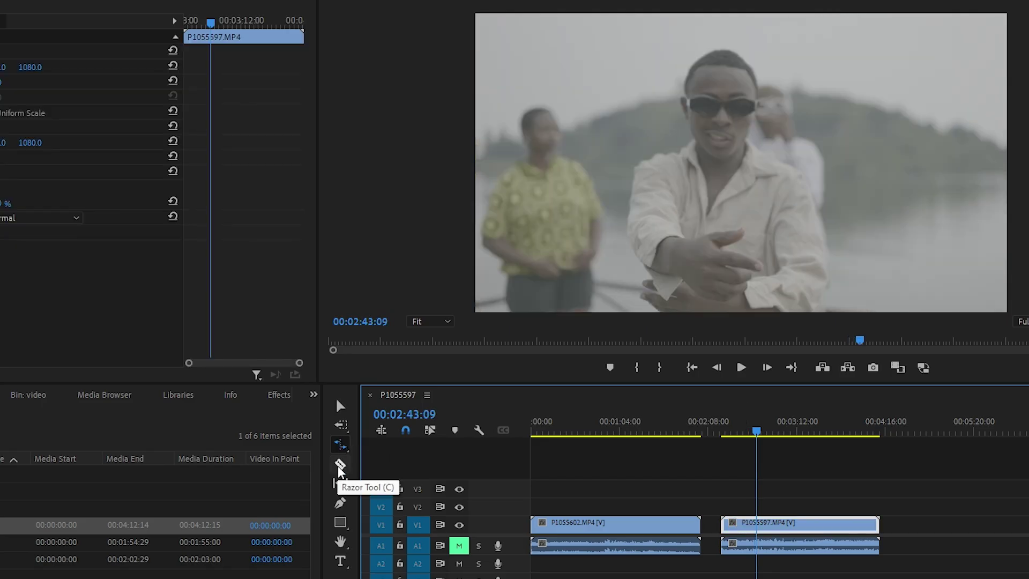
click(339, 465)
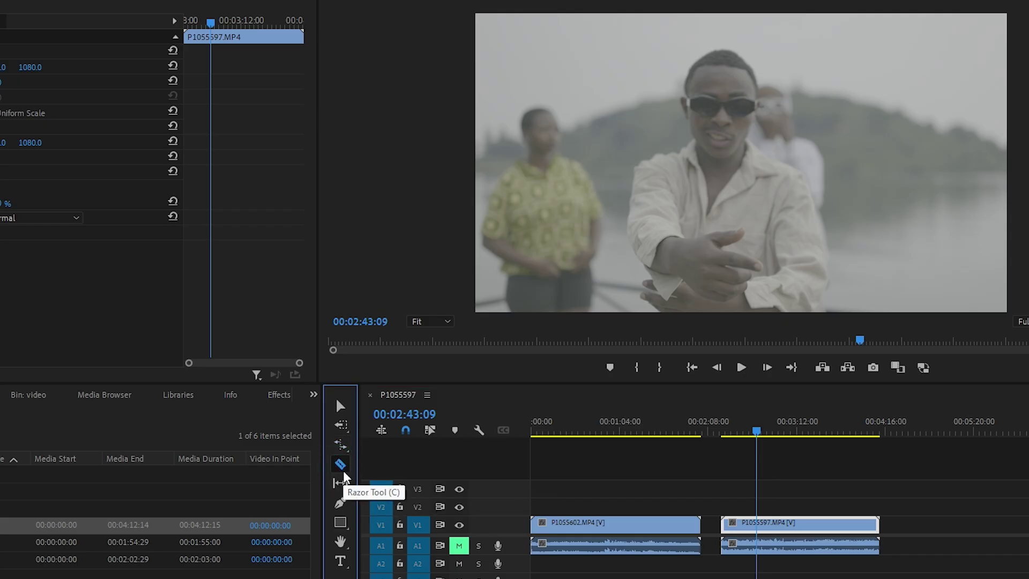
click(767, 524)
click(799, 524)
click(821, 524)
click(827, 523)
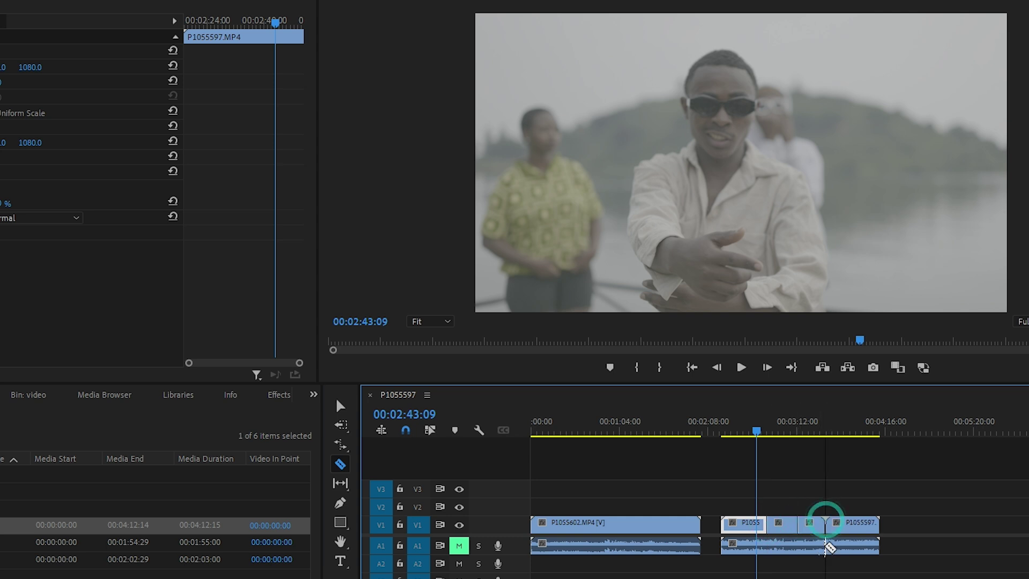
click(798, 546)
click(767, 545)
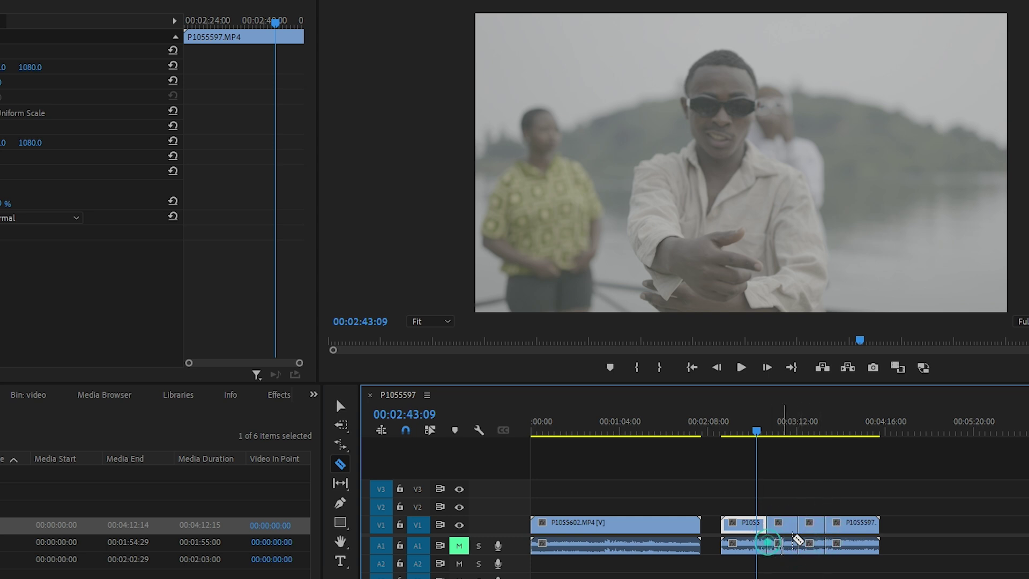
click(340, 406)
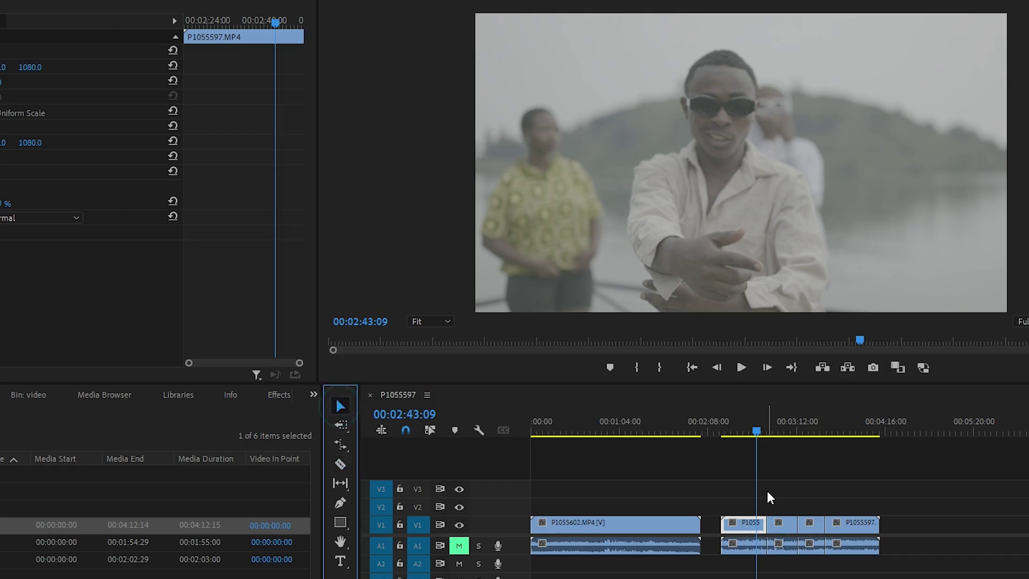
Drag two cut P1055597 pieces further right, leaving gaps on the timeline
mouse_move(782, 524)
mouse_down()
mouse_move(943, 533)
mouse_move(904, 546)
mouse_up()
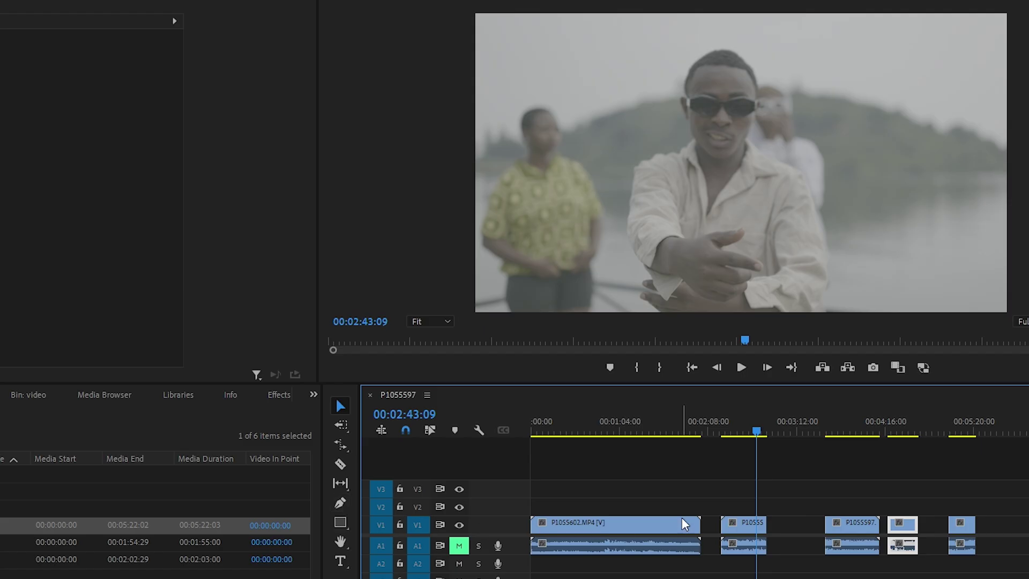
At 00:00:47:06, draw a grey rectangle over the video and nudge its Graphic clip earlier
drag(650, 426, 595, 429)
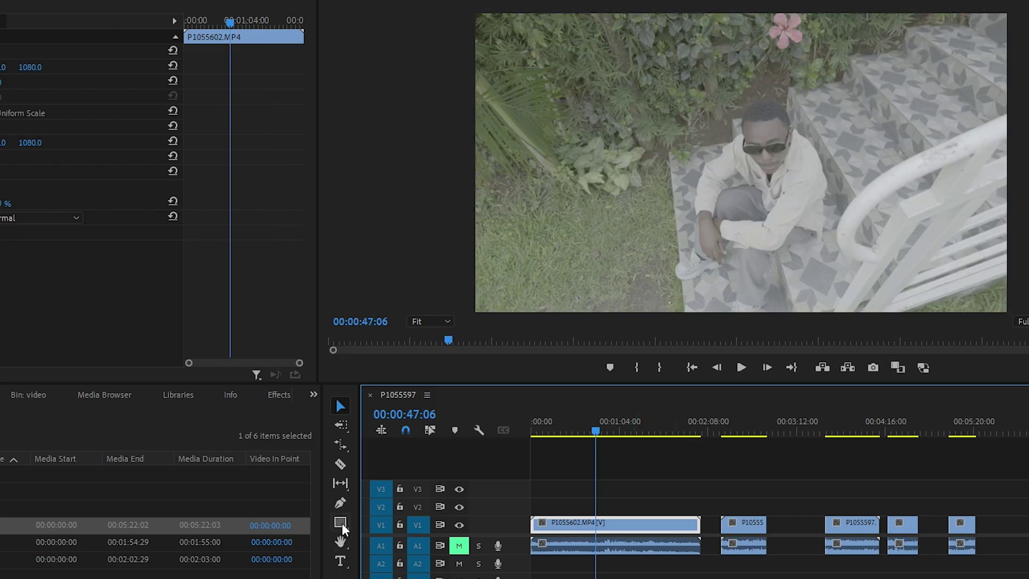
click(342, 524)
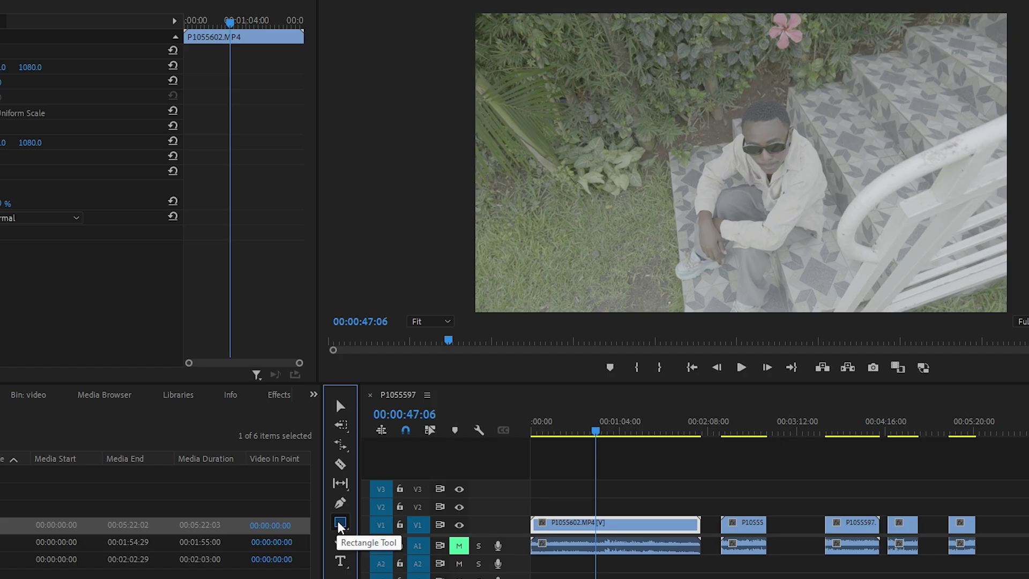
drag(578, 109, 731, 221)
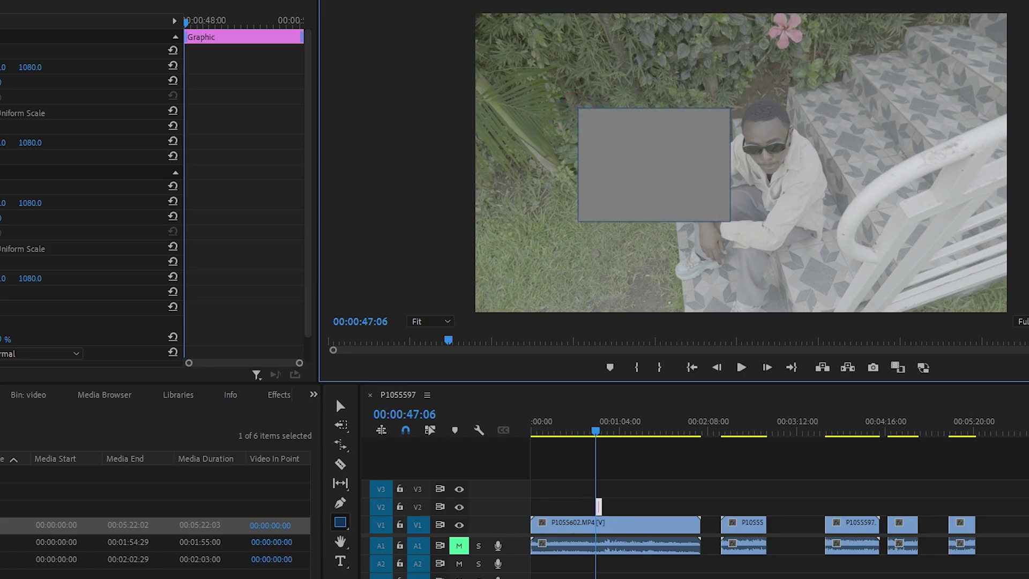
key(=)
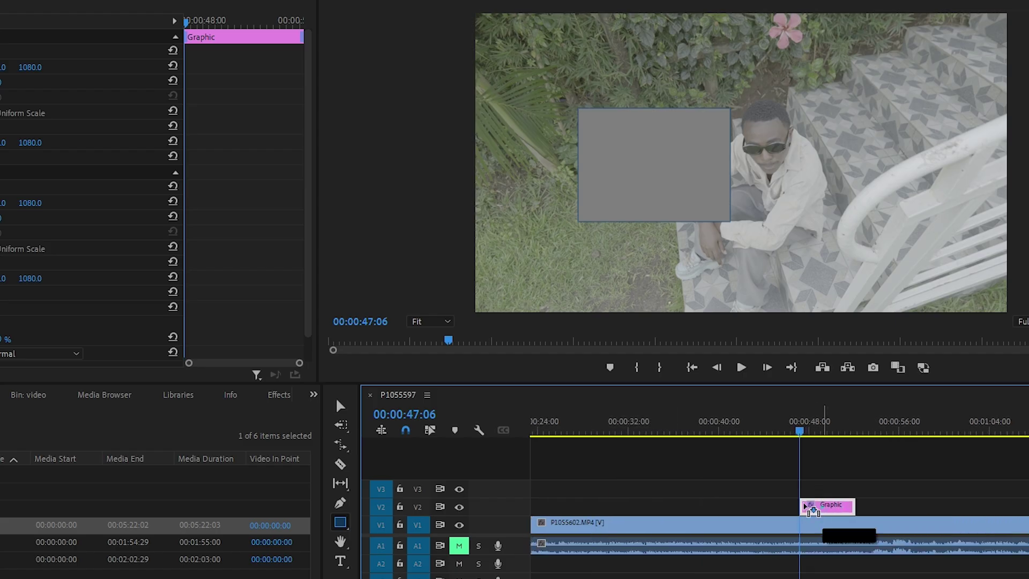
drag(811, 509, 792, 509)
Draw a grey ellipse on the right side of the frame
click(339, 524)
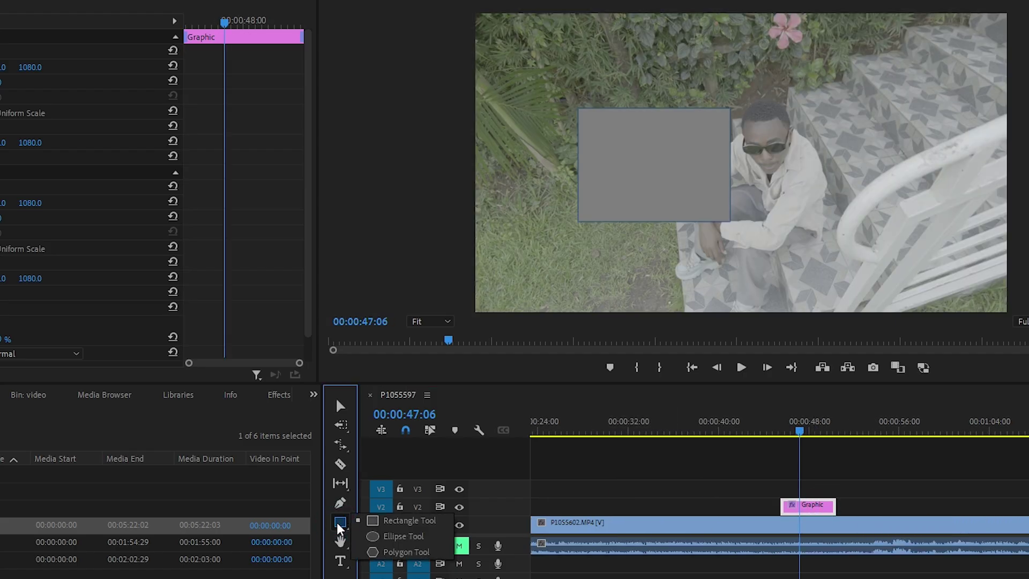
click(406, 537)
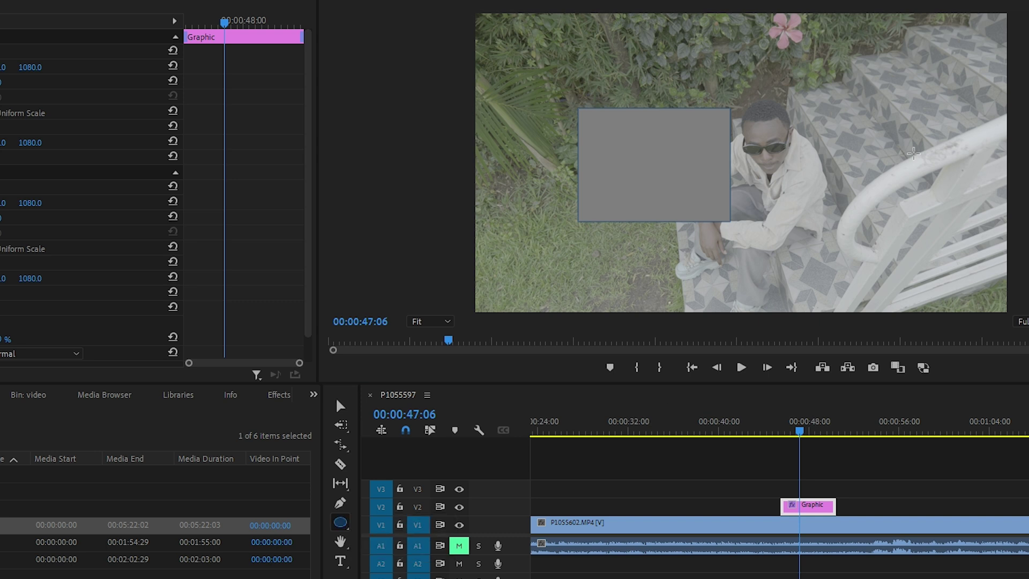
drag(757, 64, 790, 96)
drag(840, 189, 940, 214)
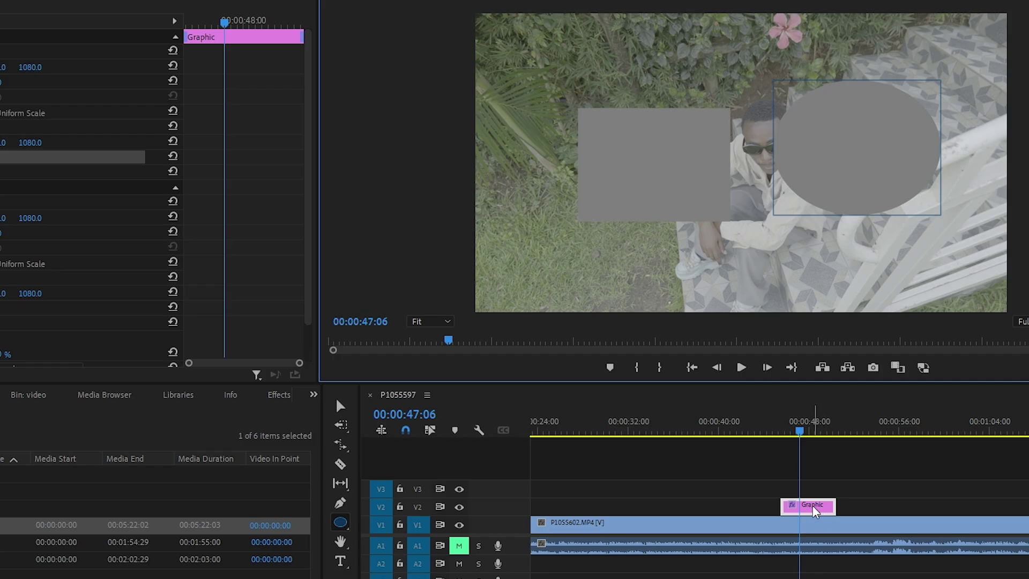
At 00:00:41:23, draw a grey ellipse over the man's face and shift its V3 clip earlier
click(737, 431)
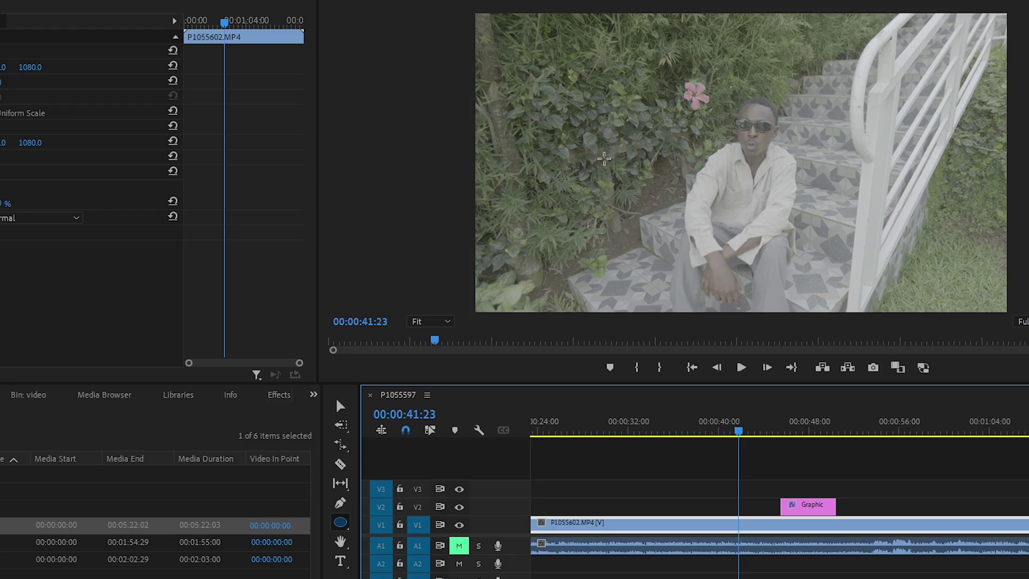
mouse_move(612, 117)
mouse_down()
mouse_move(788, 242)
mouse_move(787, 275)
mouse_up()
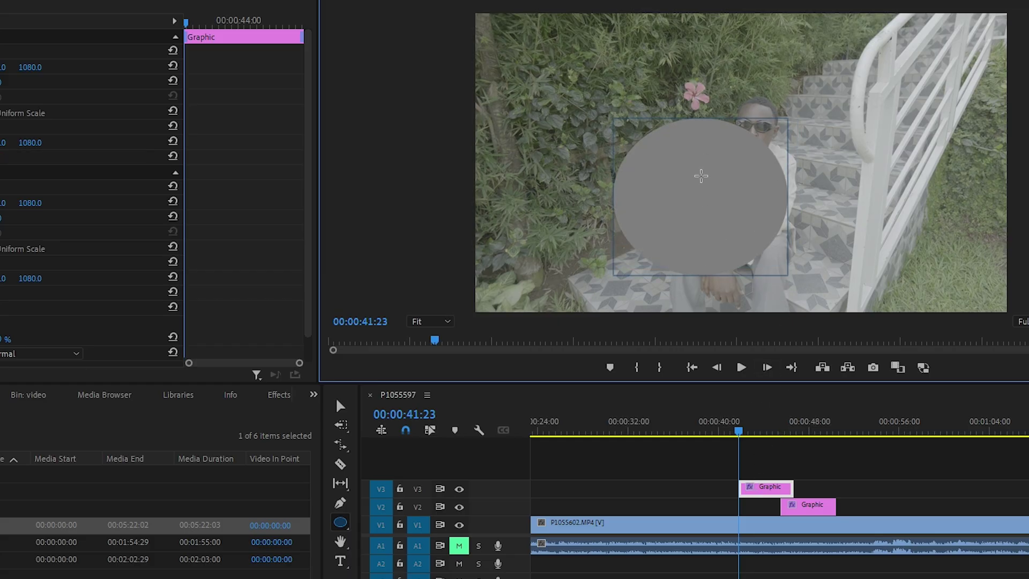
drag(760, 489, 735, 489)
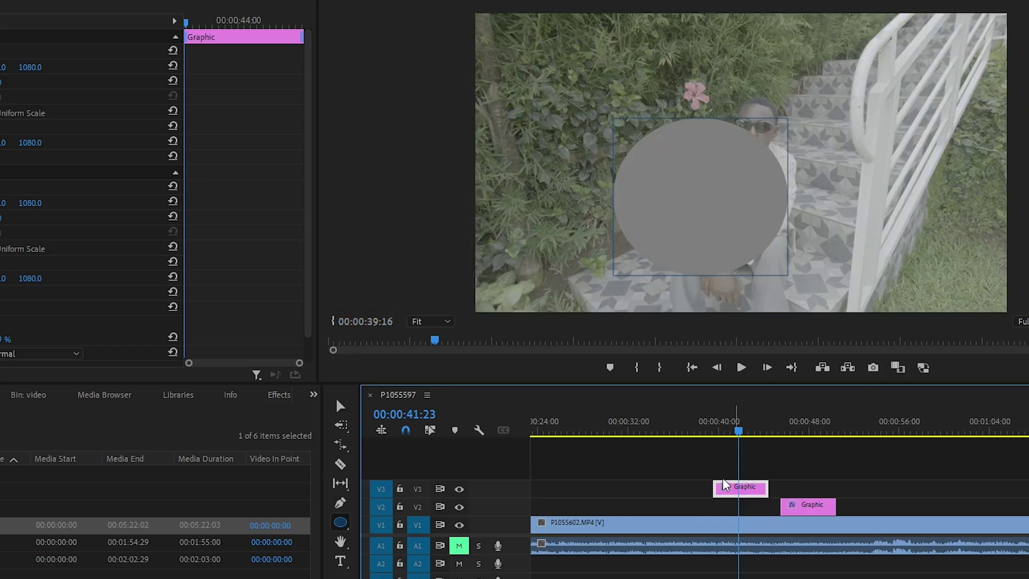
With the Hand tool, step back one frame and set the Program monitor zoom to 100%
click(341, 542)
click(690, 180)
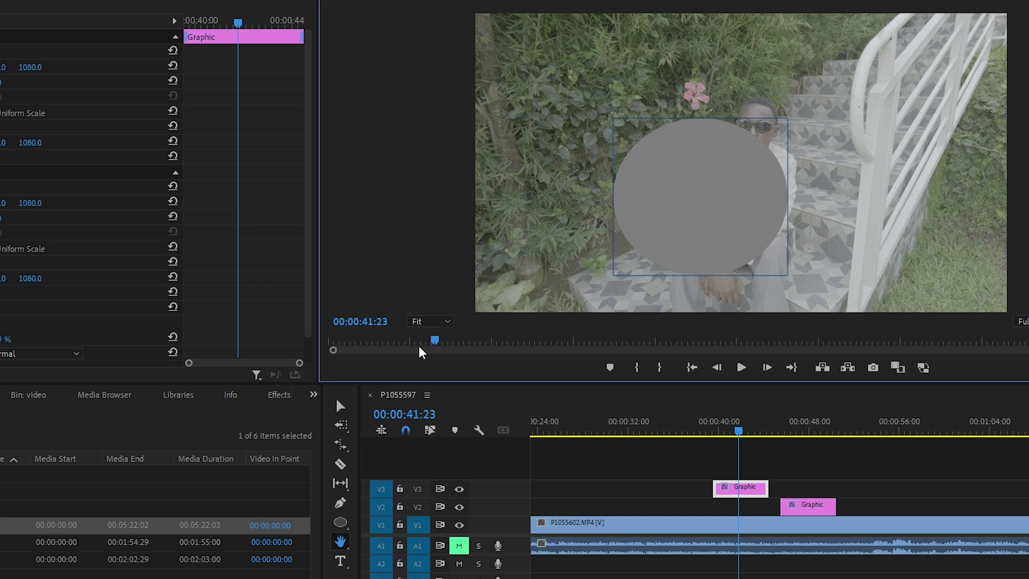
key(Left)
click(438, 321)
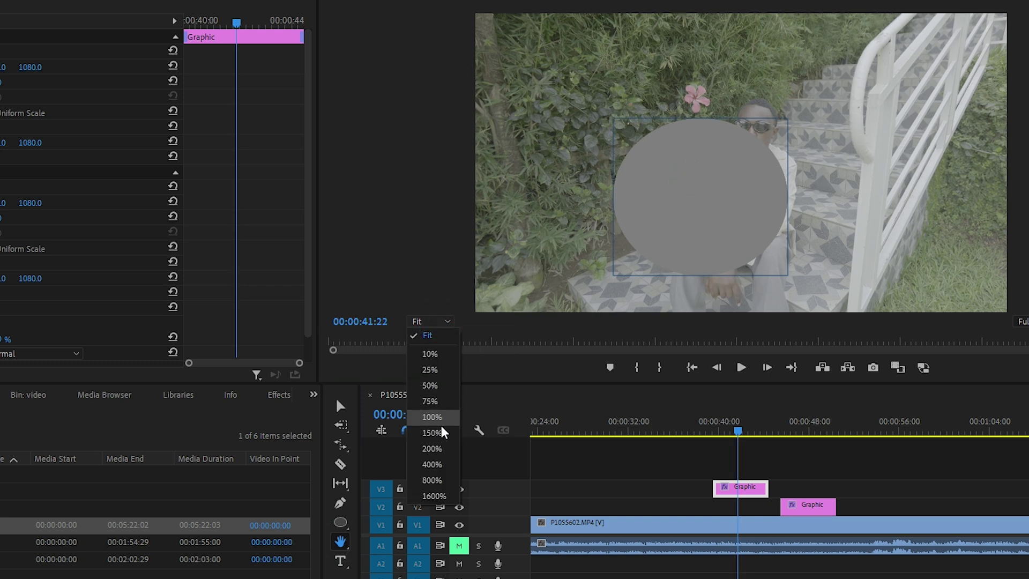
click(440, 442)
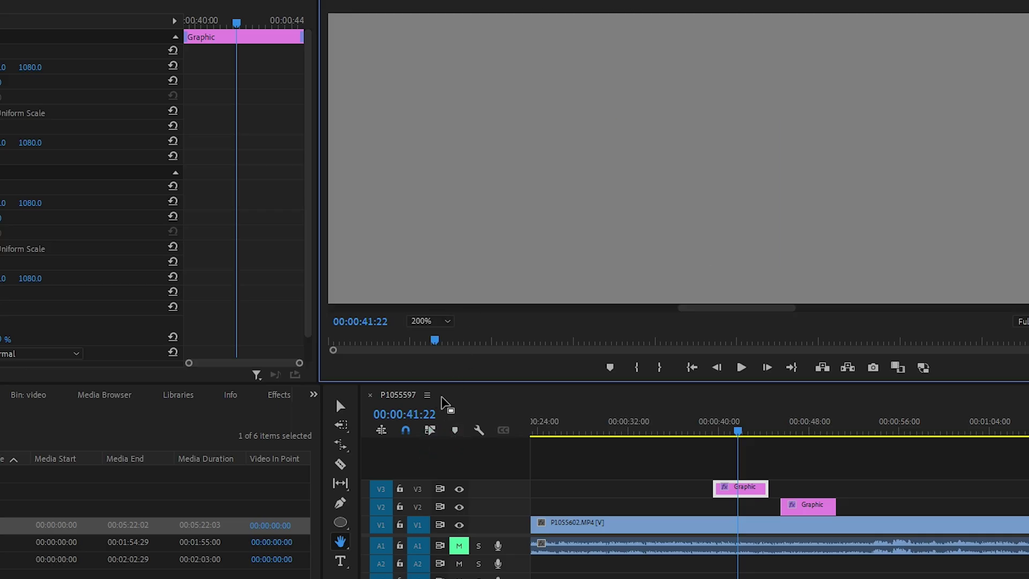
click(435, 322)
click(435, 426)
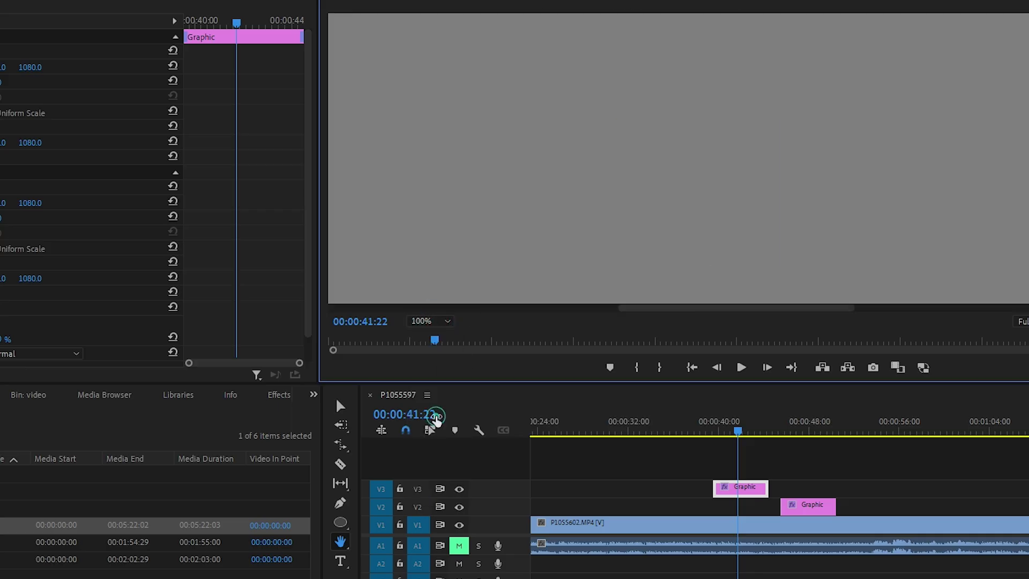
Pan the magnified preview over the man's face and foliage, then set the zoom to Fit
drag(932, 101, 636, 152)
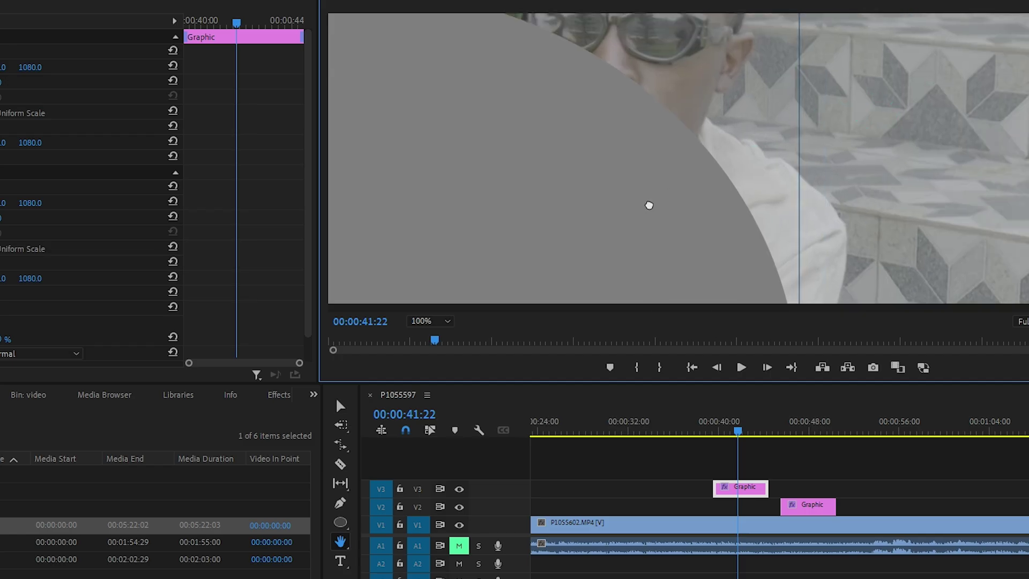
drag(680, 83, 777, 243)
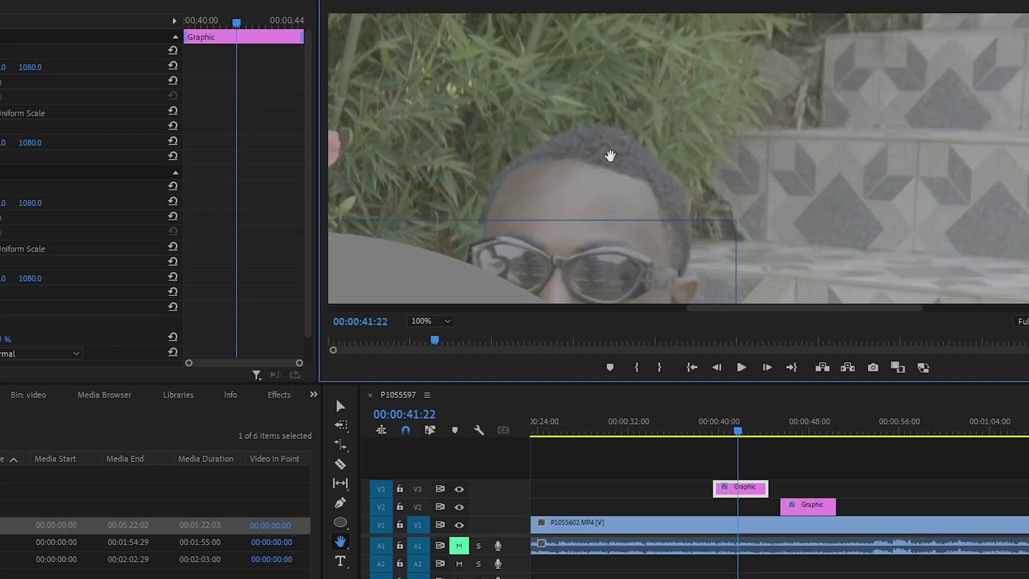
drag(609, 154, 822, 166)
drag(353, 123, 605, 182)
drag(468, 167, 683, 71)
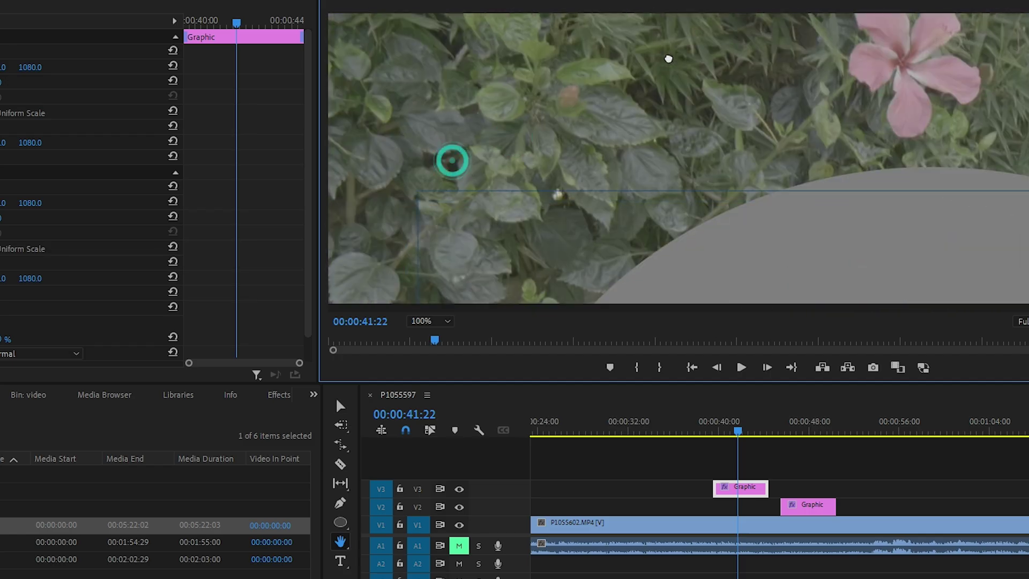
drag(536, 292, 494, 154)
drag(343, 200, 482, 203)
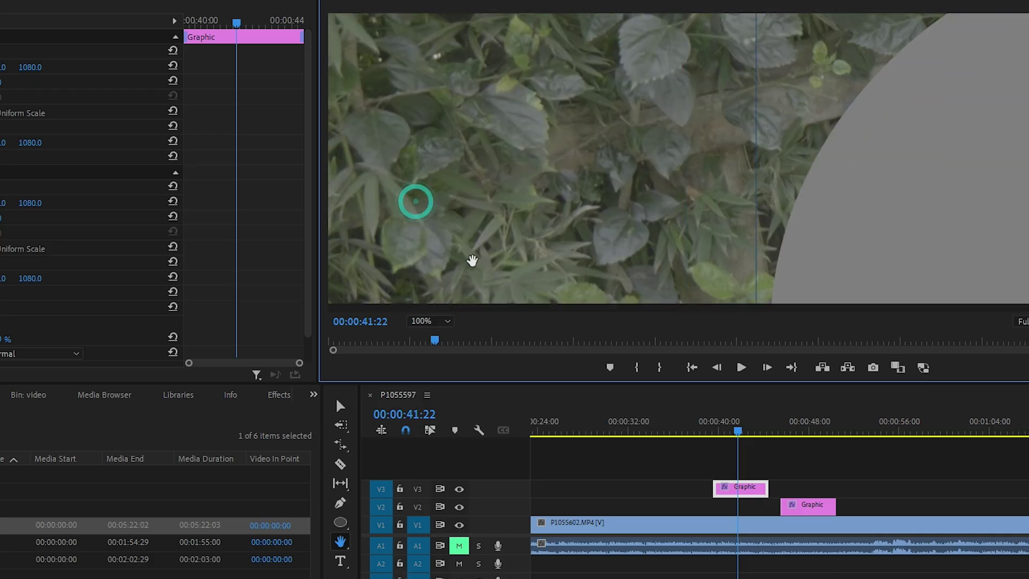
click(431, 322)
click(435, 333)
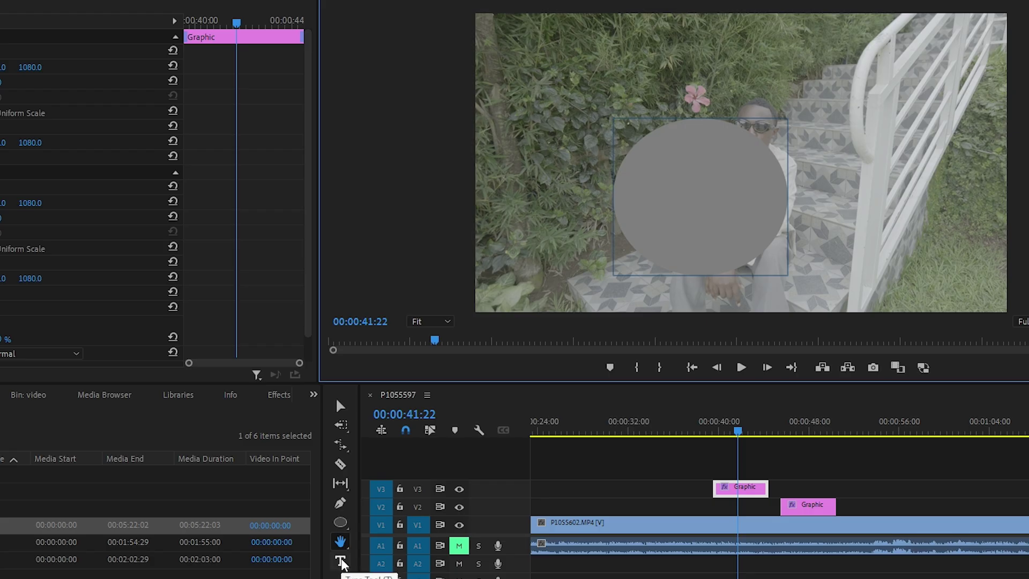
Add a text title reading 'hmdhmhm' near the pink flower
click(341, 561)
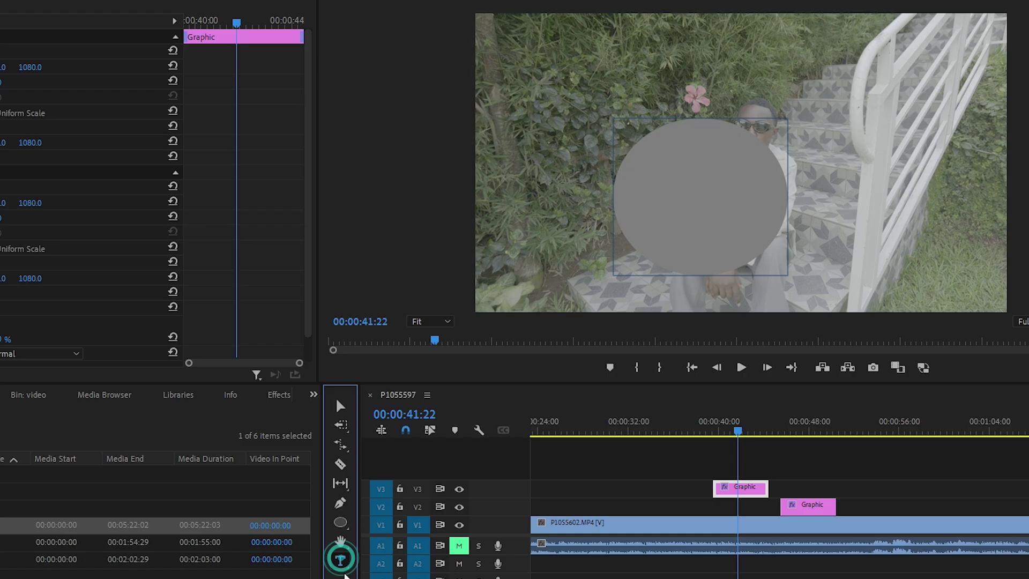
click(700, 90)
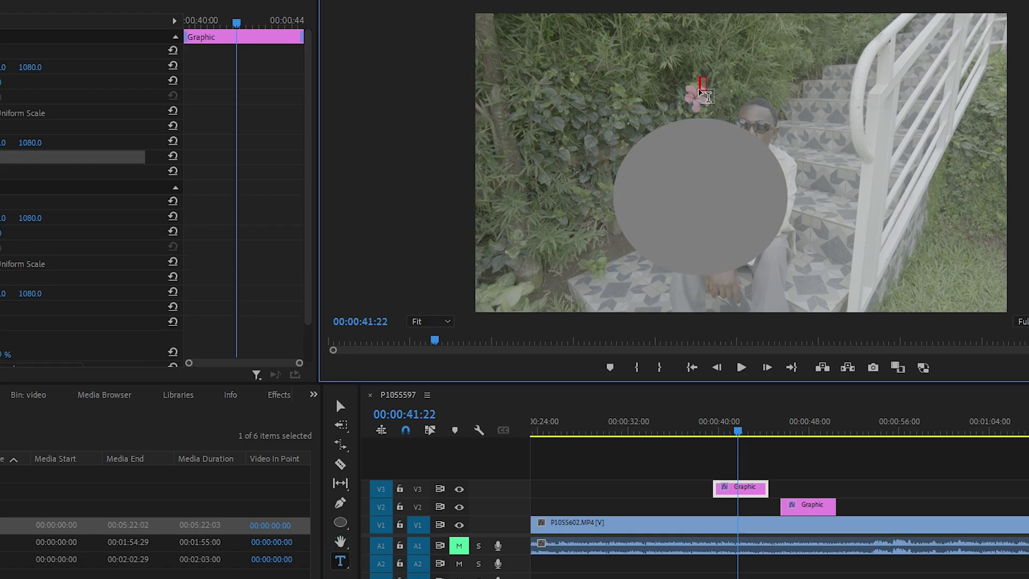
text(trn)
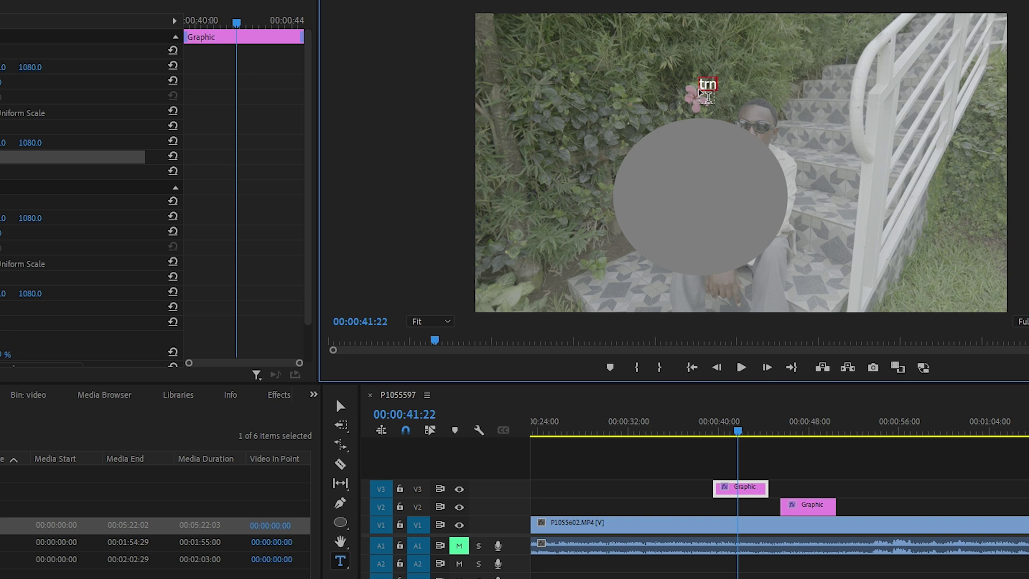
text(hmdhmhm)
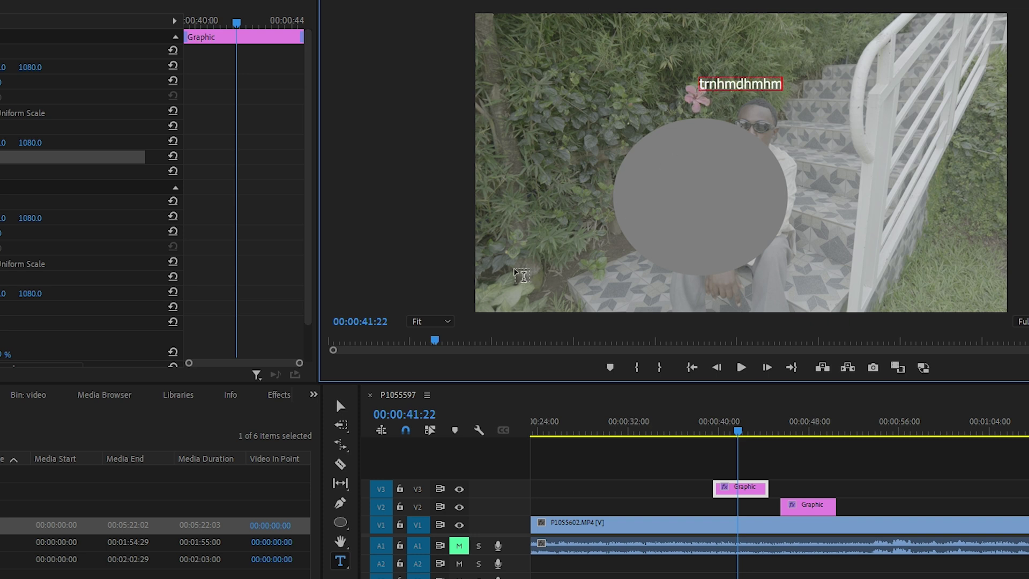
click(341, 406)
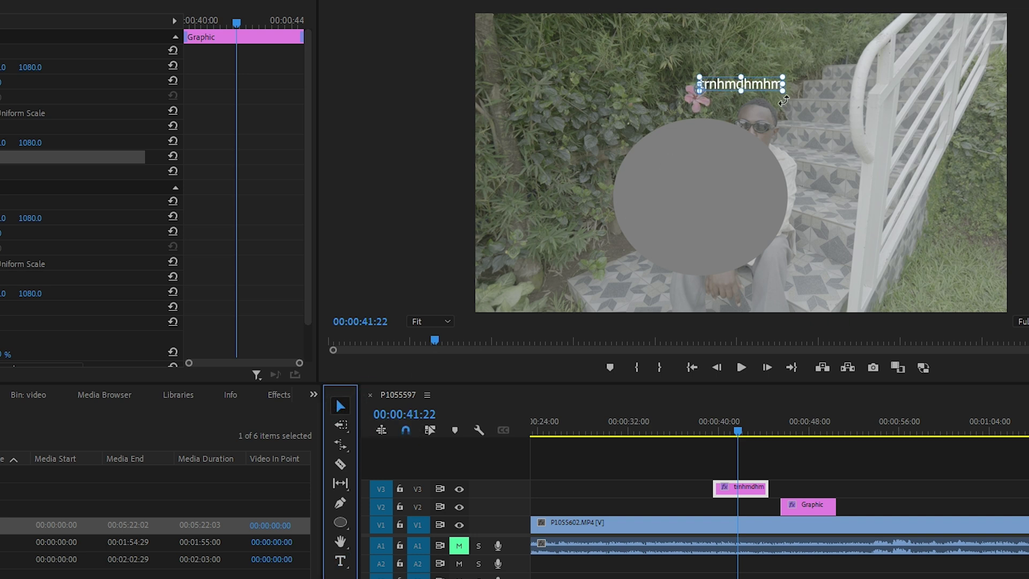
Reposition and enlarge the title in the frame, and move its clip from V3 to V2
mouse_move(757, 85)
mouse_down()
mouse_move(879, 200)
mouse_move(609, 196)
mouse_move(629, 188)
mouse_move(682, 235)
mouse_up()
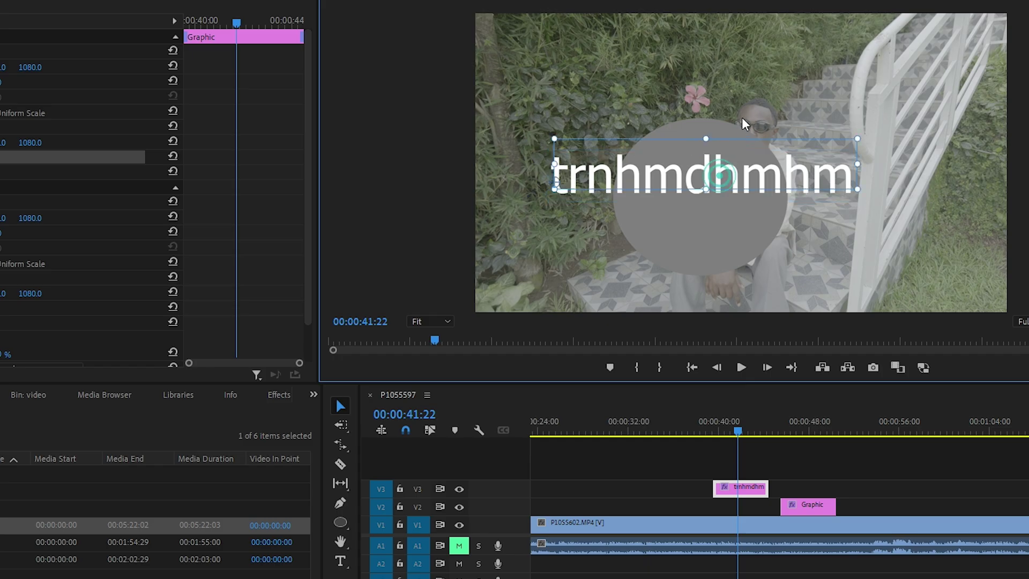
drag(726, 174, 737, 107)
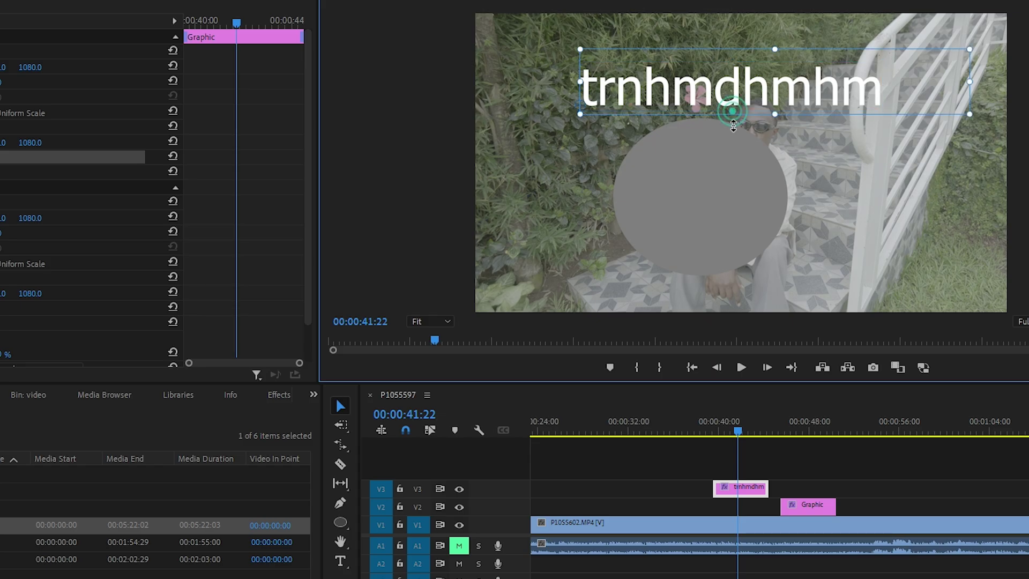
drag(732, 112, 733, 126)
mouse_move(800, 73)
mouse_down()
mouse_move(767, 140)
mouse_move(802, 213)
mouse_up()
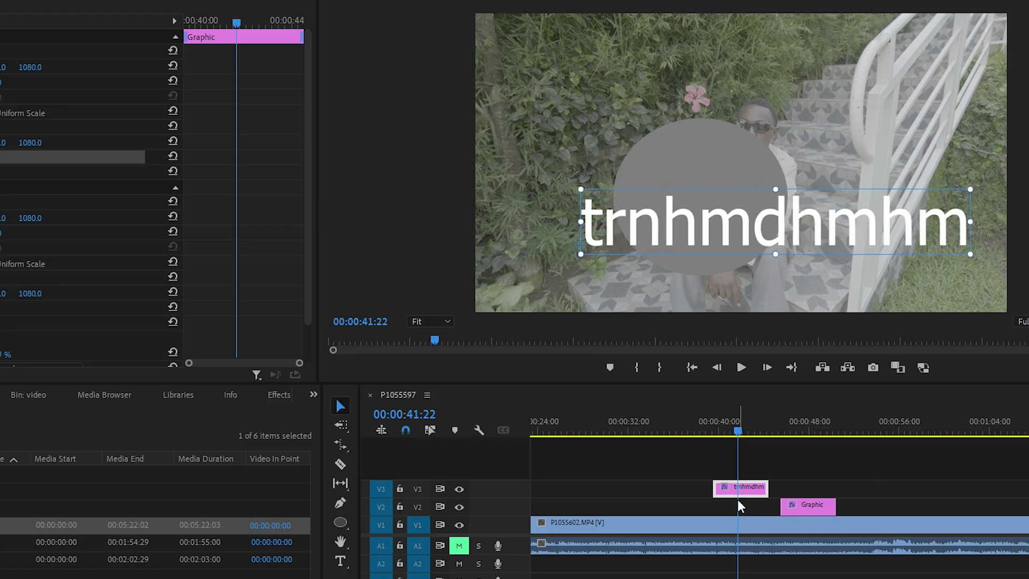
drag(741, 487, 740, 505)
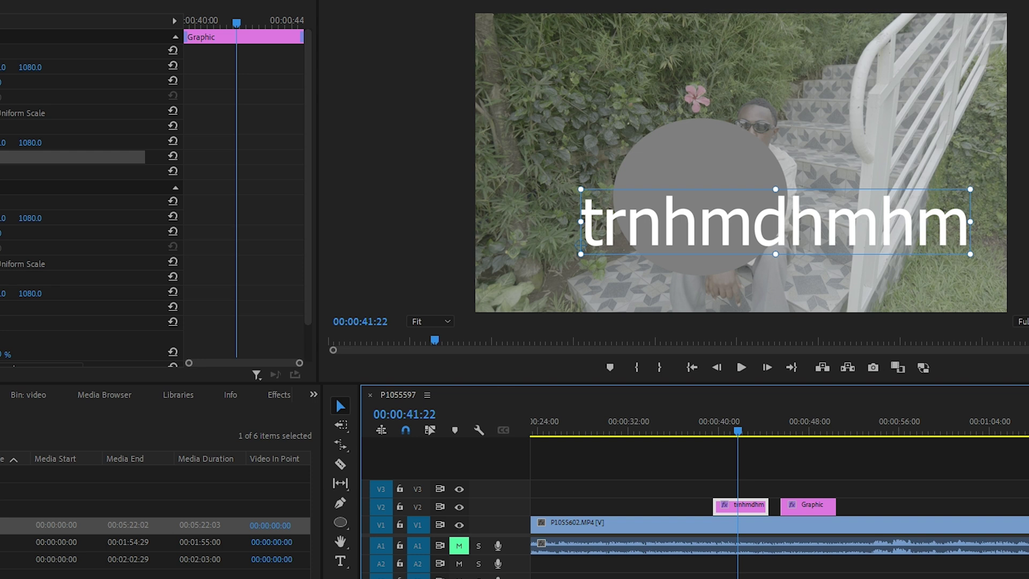
scroll(777, 509, down, 5)
scroll(777, 509, down, 4)
Set the playhead to 00:00:23:23 and turn timeline snapping off
scroll(616, 509, down, 5)
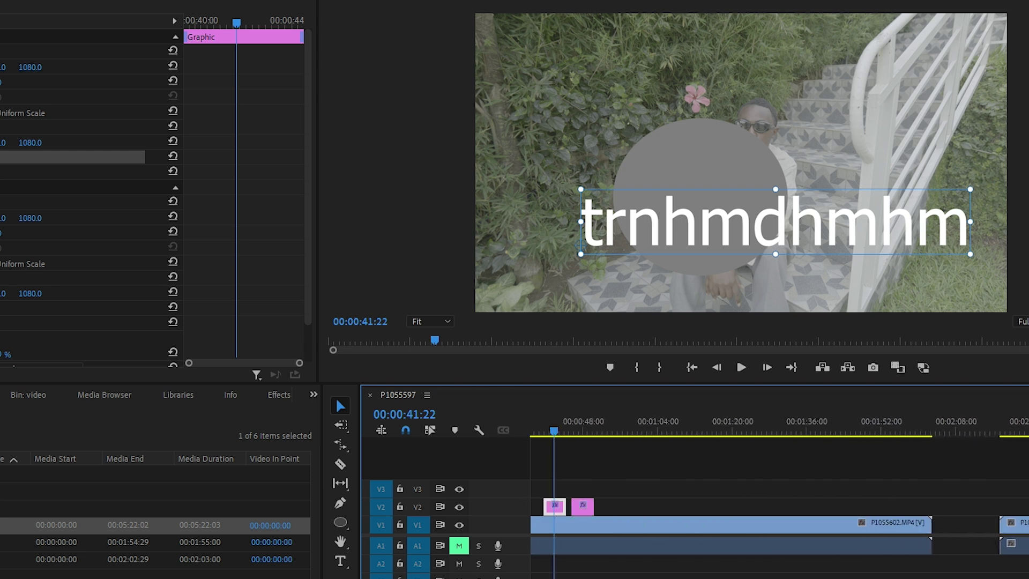
click(611, 490)
click(589, 421)
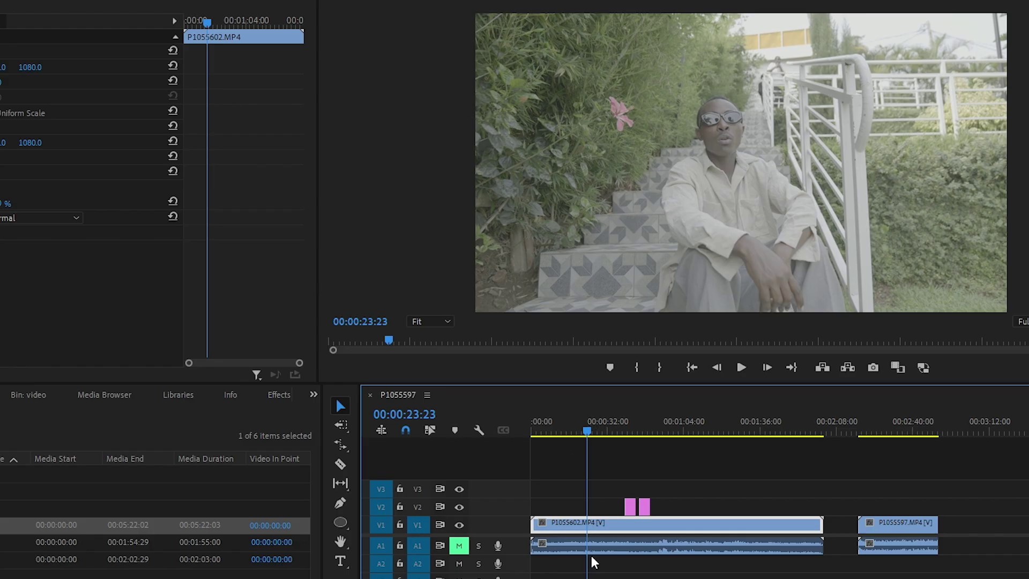
click(407, 442)
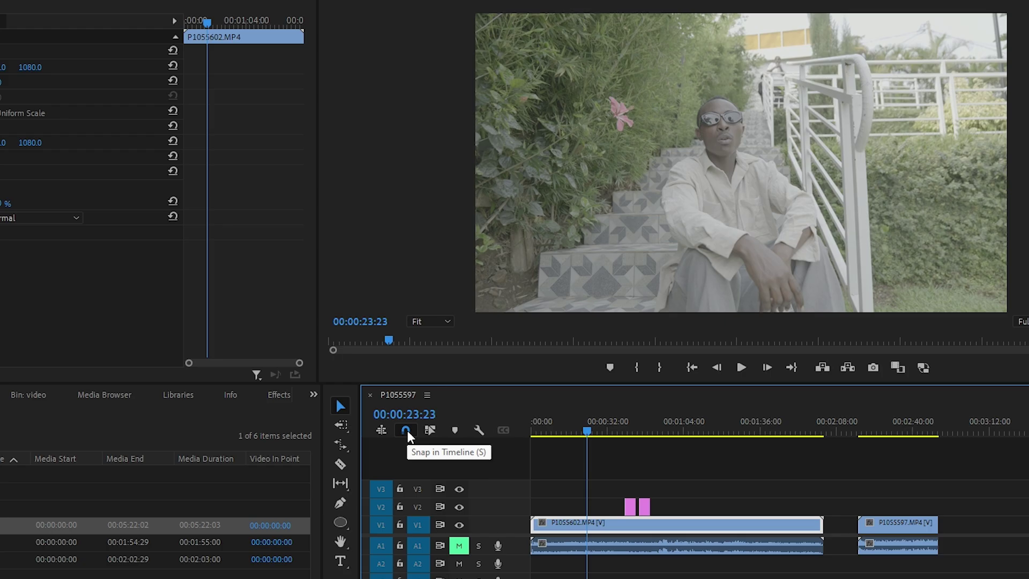
click(405, 434)
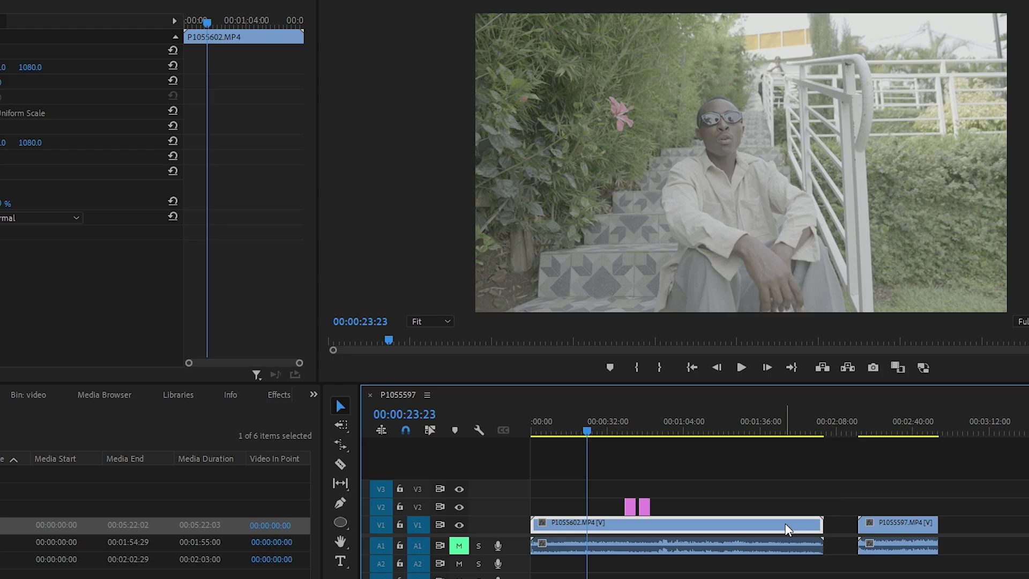
Slide the P1055597 clip left toward the end of P1055602
click(906, 523)
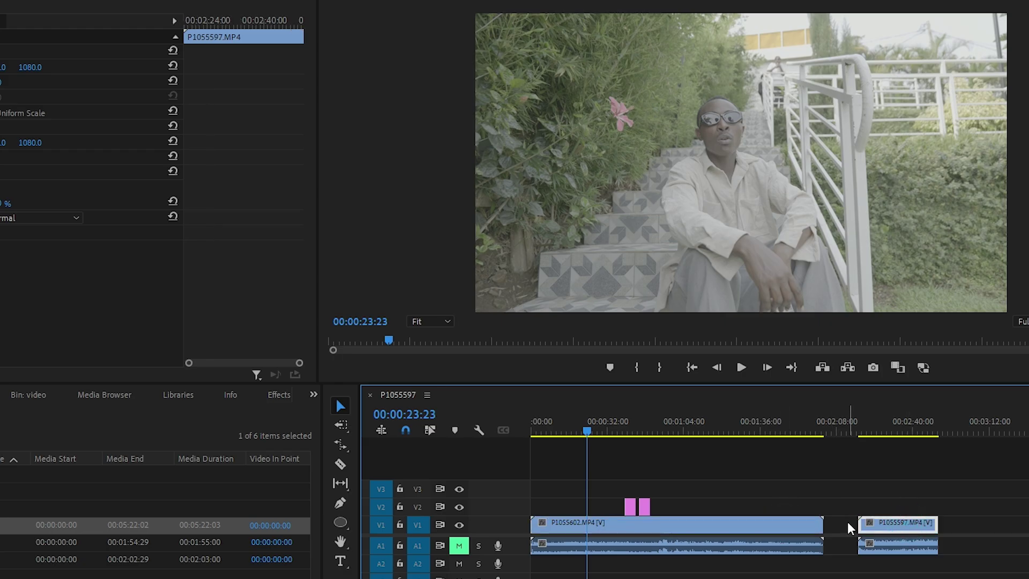
mouse_move(849, 533)
mouse_down()
mouse_move(910, 533)
mouse_move(883, 535)
mouse_up()
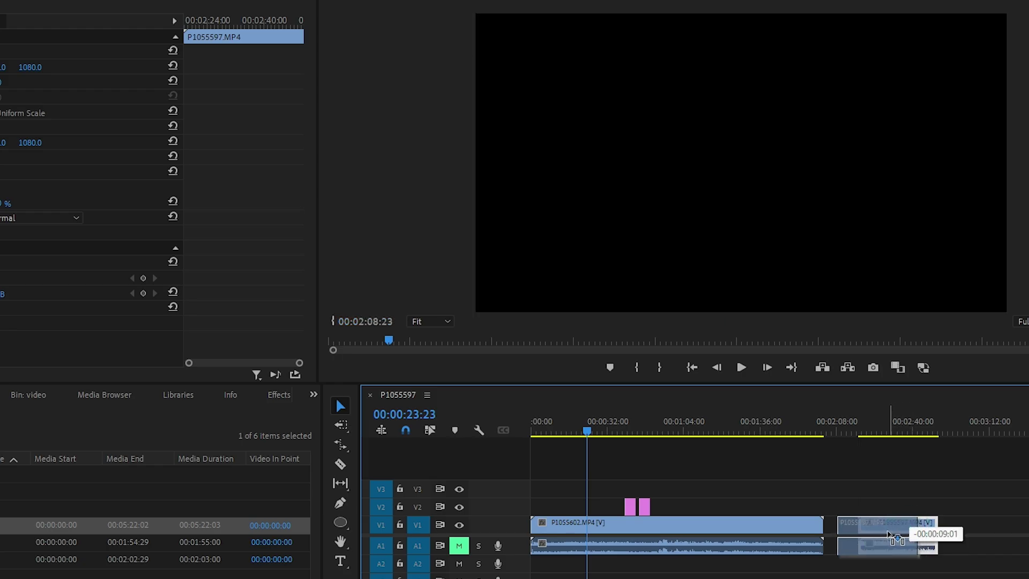
drag(882, 535, 882, 535)
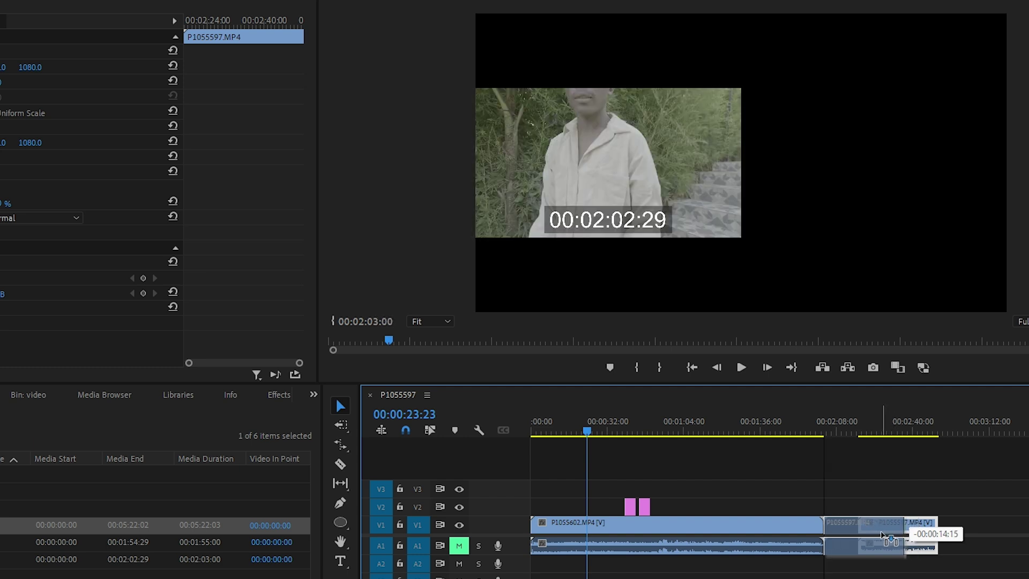
drag(882, 535, 897, 535)
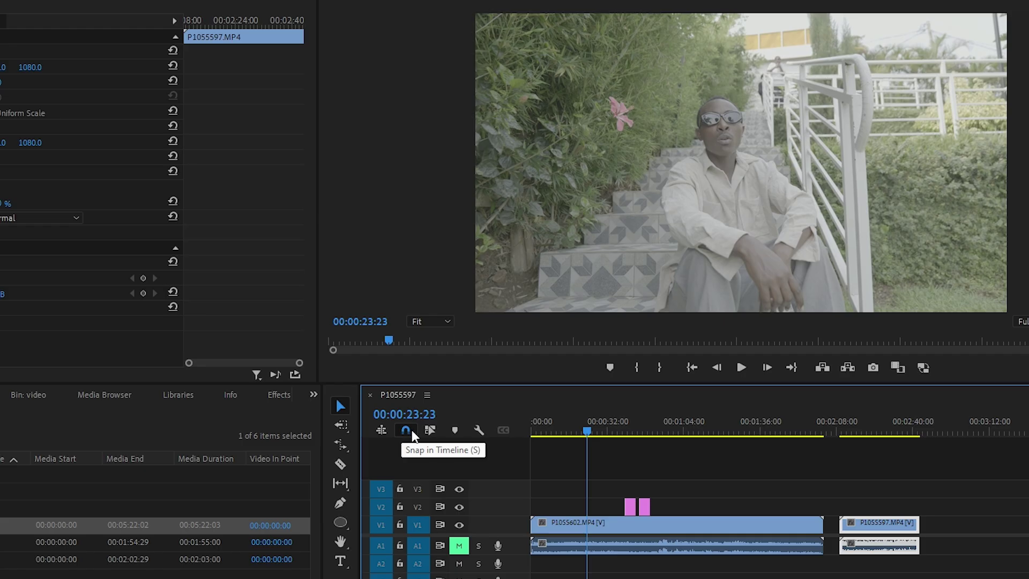
With snapping off, slide P1055597 further left toward P1055602, then re-enable snapping
click(408, 433)
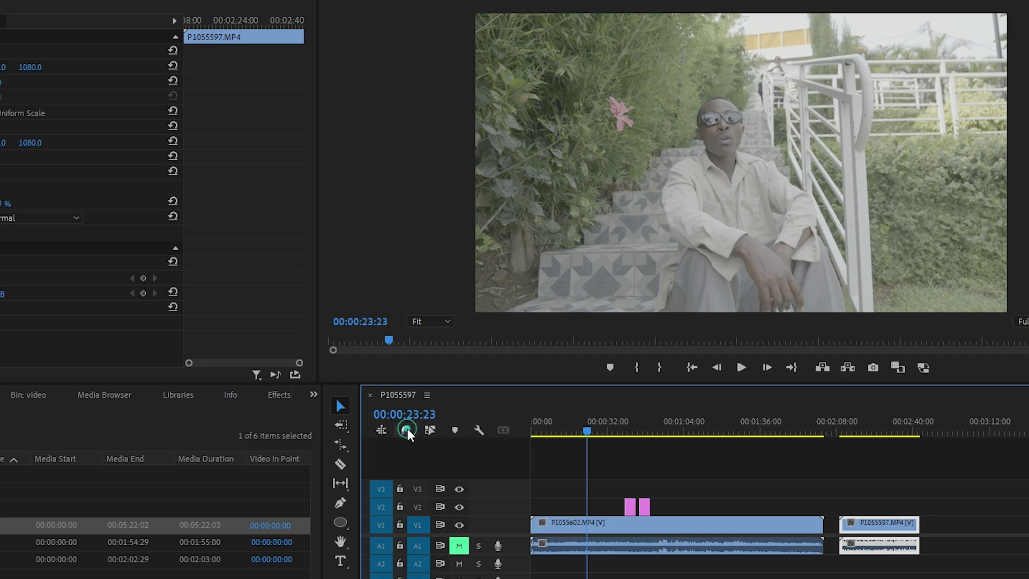
mouse_move(865, 484)
mouse_down()
mouse_move(890, 536)
mouse_move(877, 532)
mouse_up()
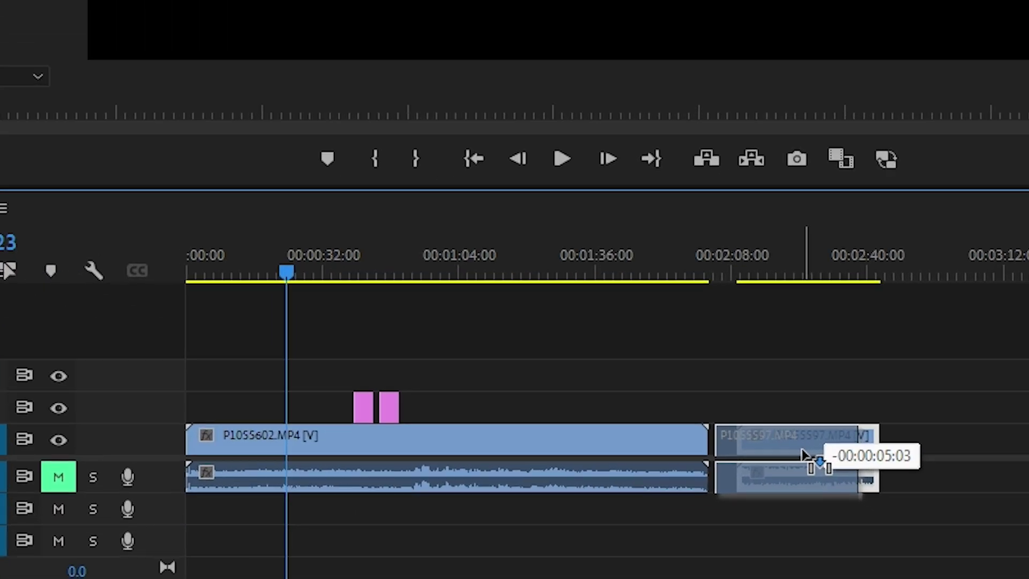
mouse_move(803, 455)
mouse_down()
mouse_move(794, 455)
mouse_move(840, 457)
mouse_move(794, 459)
mouse_move(829, 460)
mouse_up()
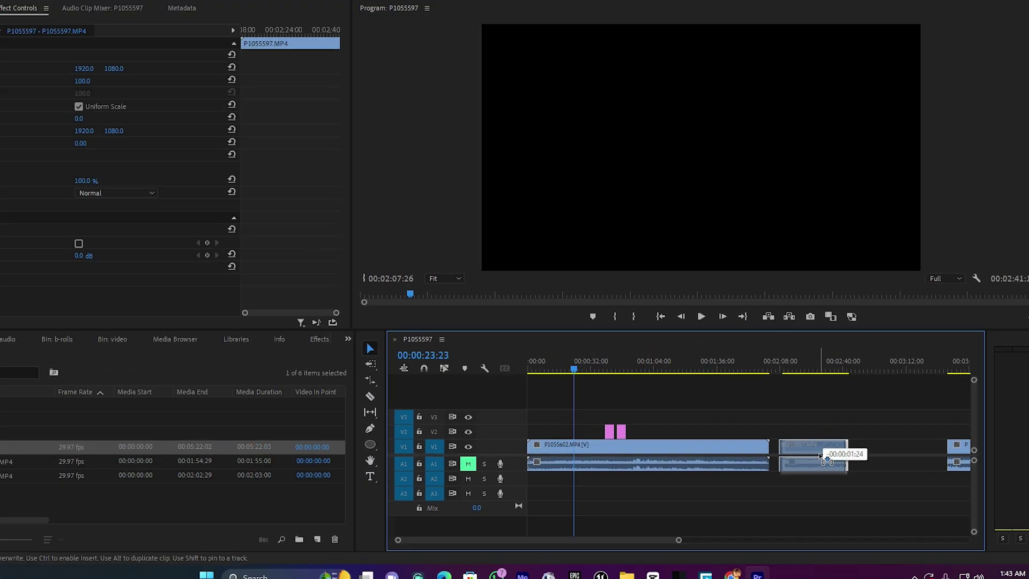
drag(821, 456, 820, 449)
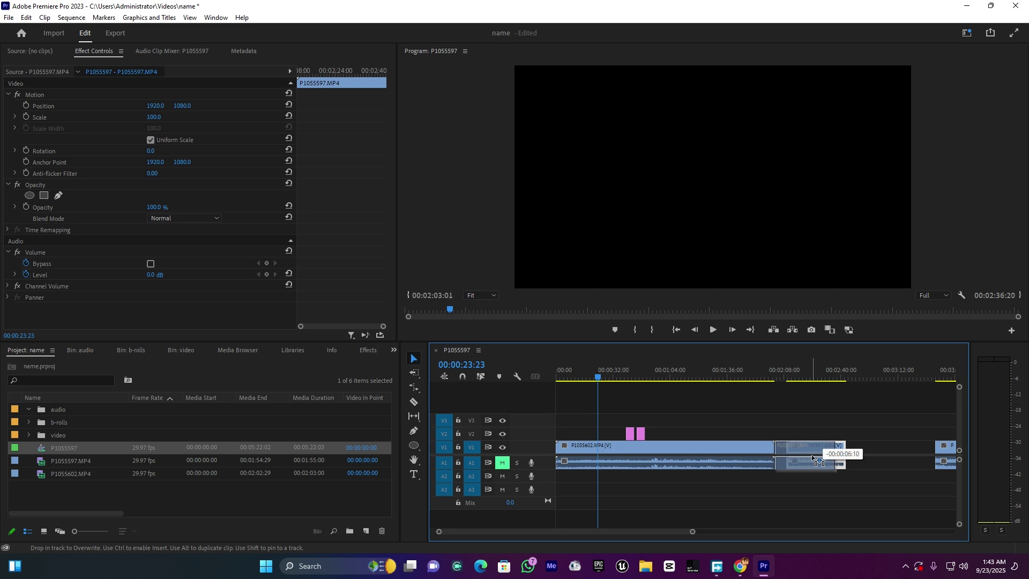
click(462, 376)
With linked selection toggled, test selecting P1055602's video and its A1 audio separately
click(481, 376)
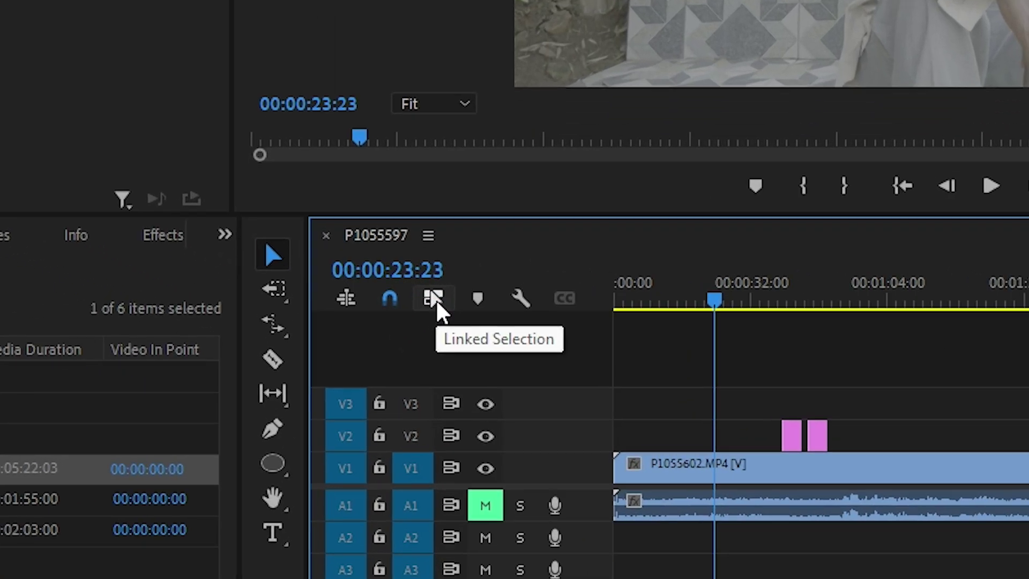
click(448, 338)
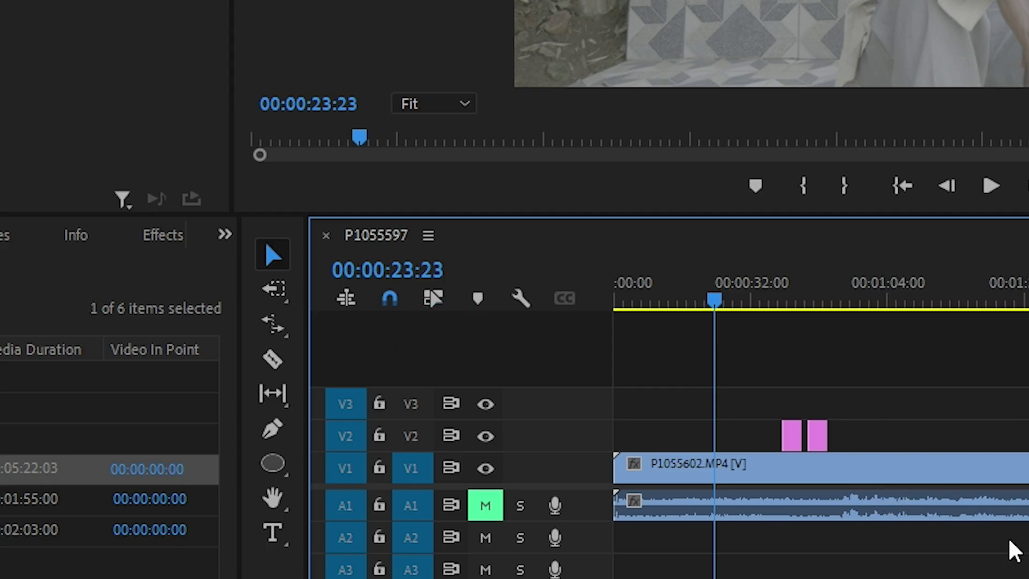
click(992, 408)
click(1014, 407)
click(745, 473)
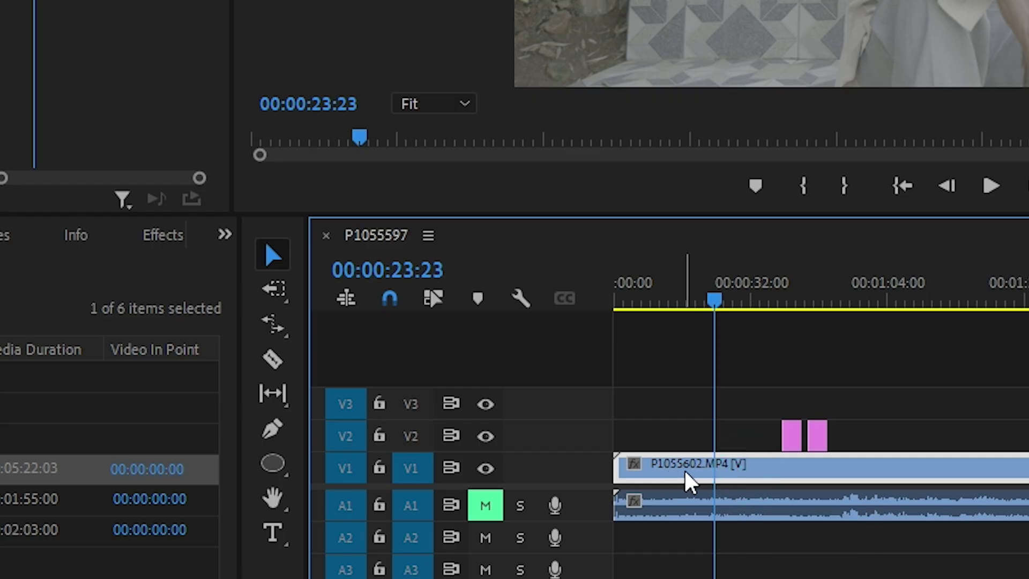
click(693, 507)
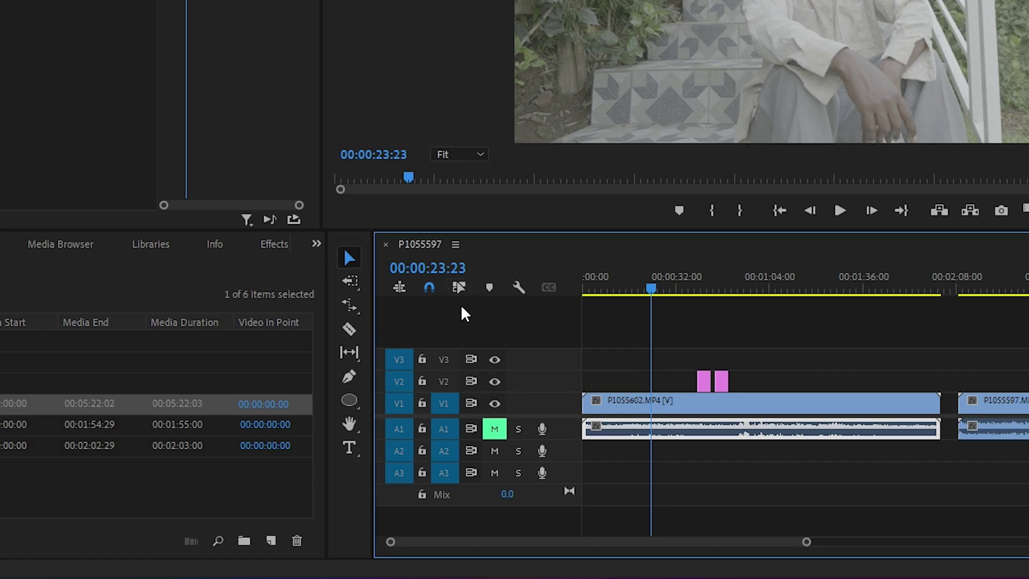
Turn linked selection on and select P1055602's video and audio together
click(459, 287)
click(858, 332)
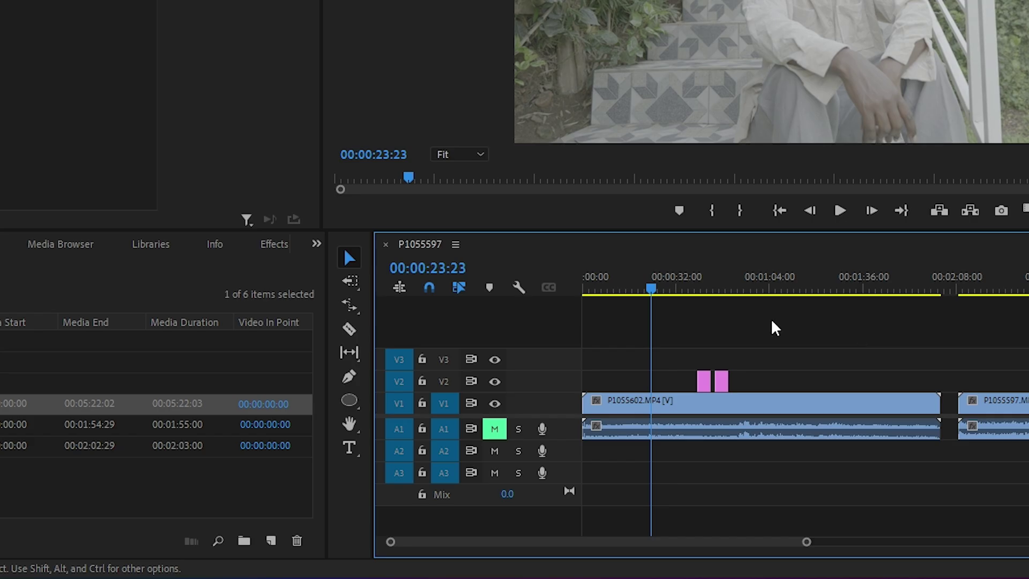
click(635, 399)
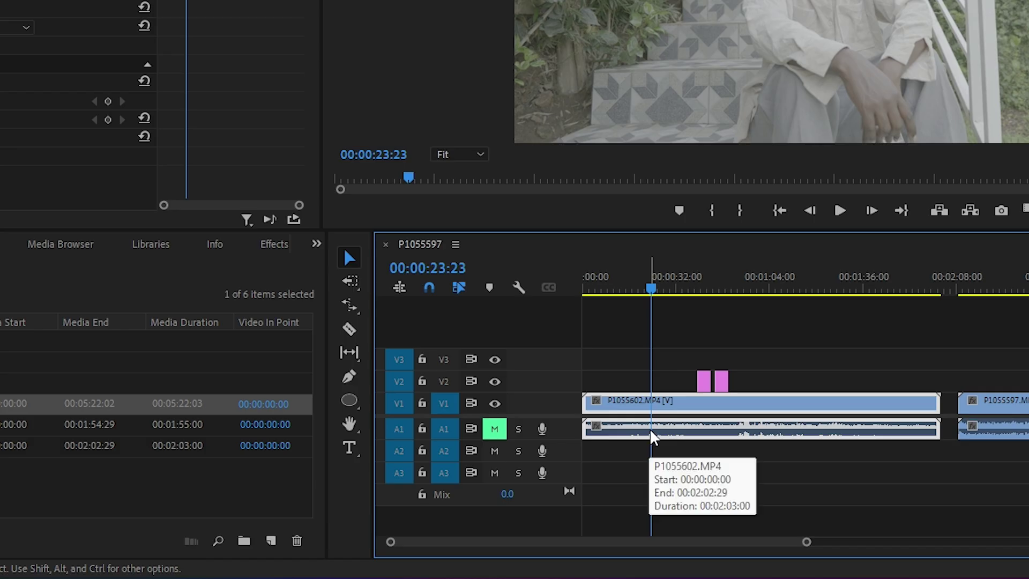
click(1007, 403)
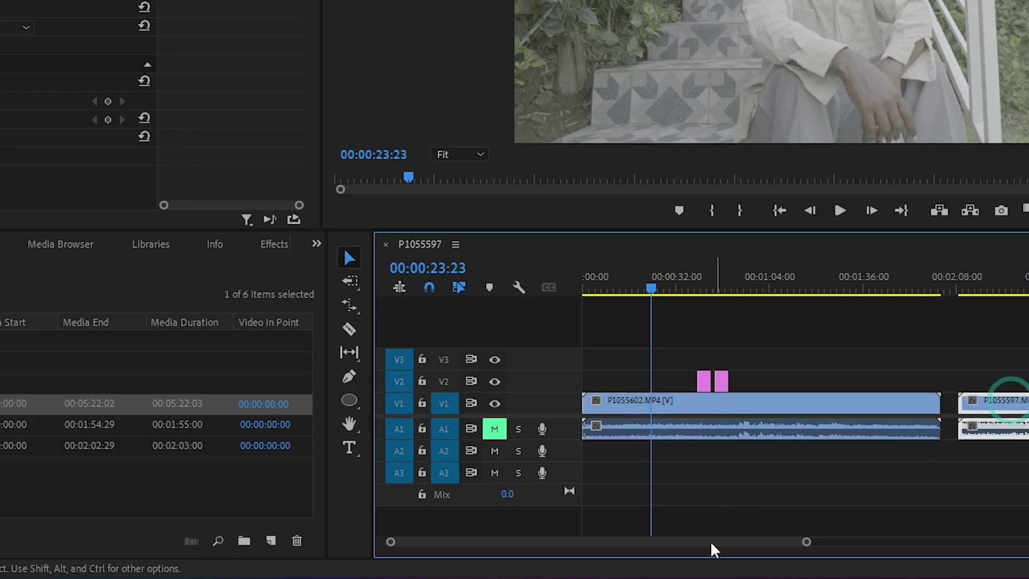
Re-link video and audio selection and select P1055602, then P1055597
drag(709, 543, 716, 544)
click(459, 288)
drag(603, 541, 561, 541)
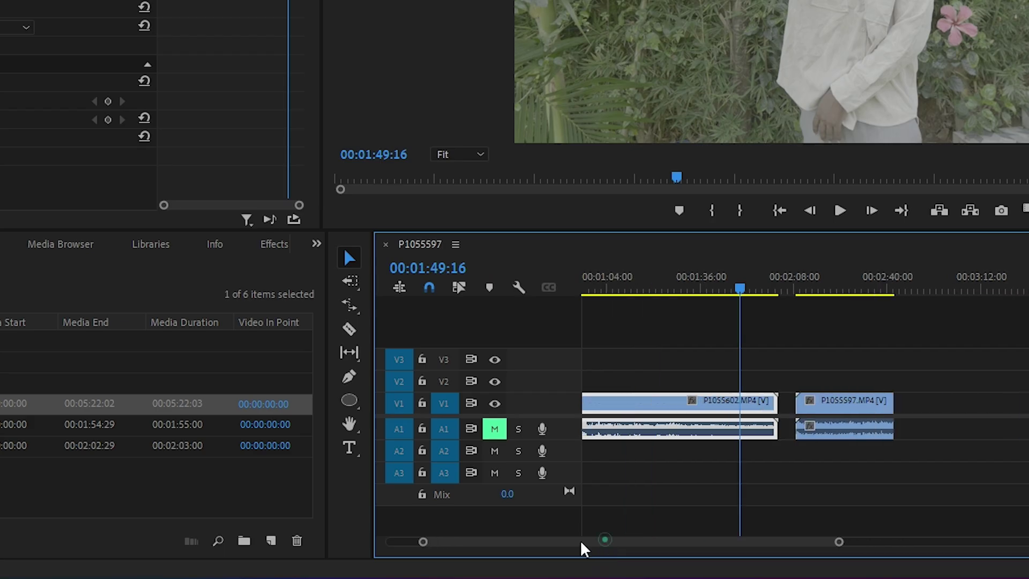
click(459, 288)
click(764, 353)
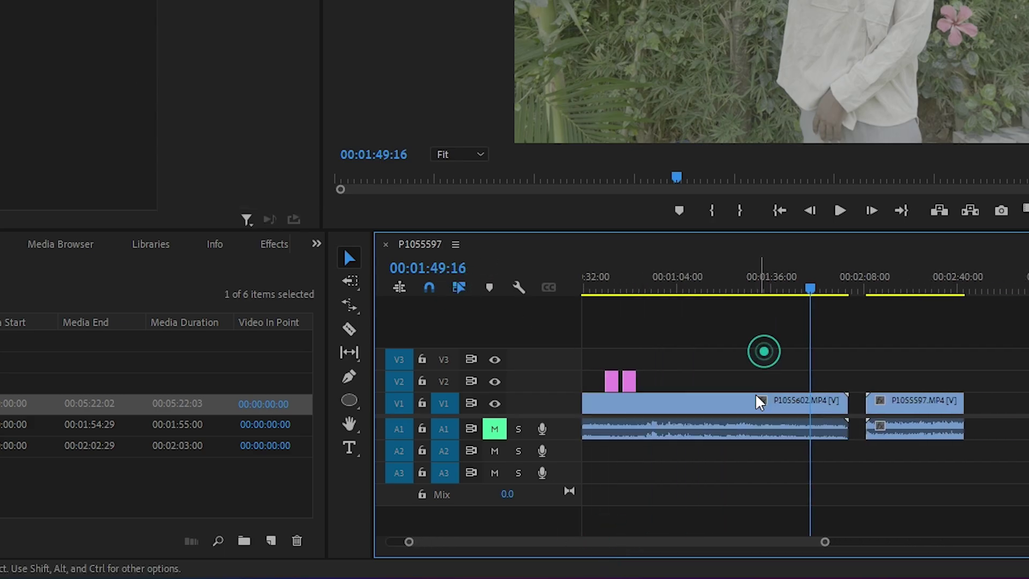
click(776, 400)
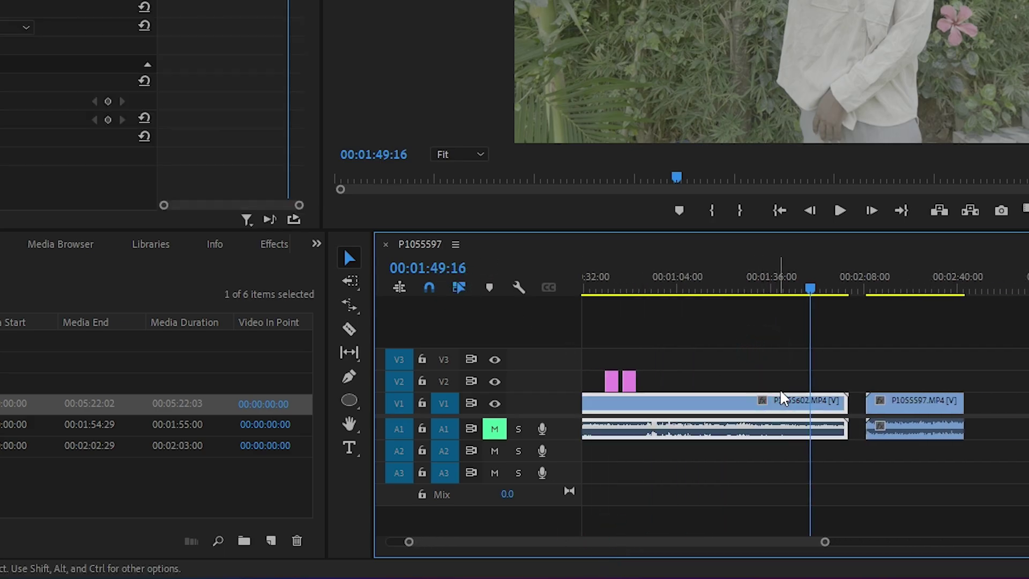
click(909, 432)
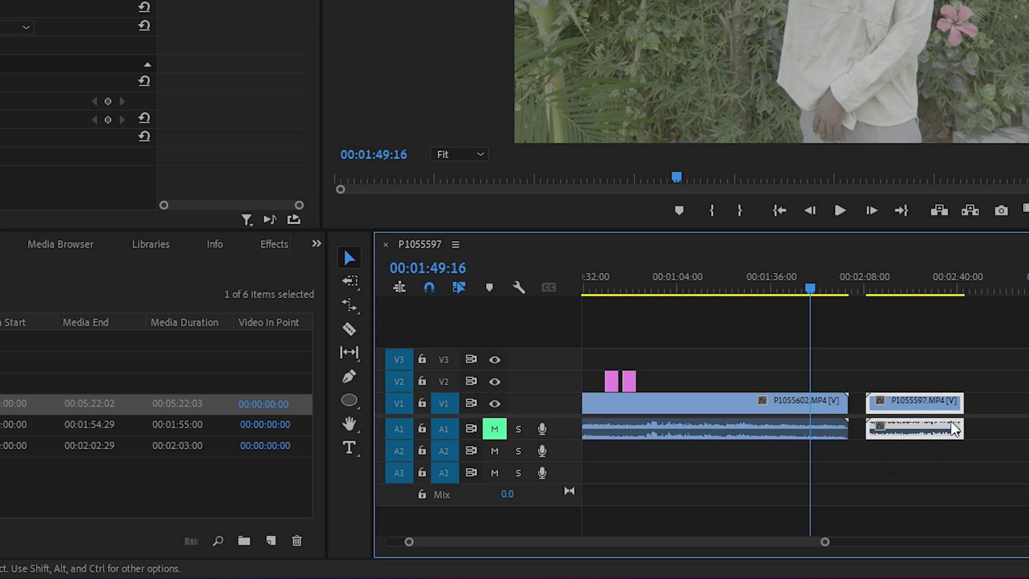
Turn linked selection off and select P1055597's video and audio parts separately
click(459, 287)
click(813, 365)
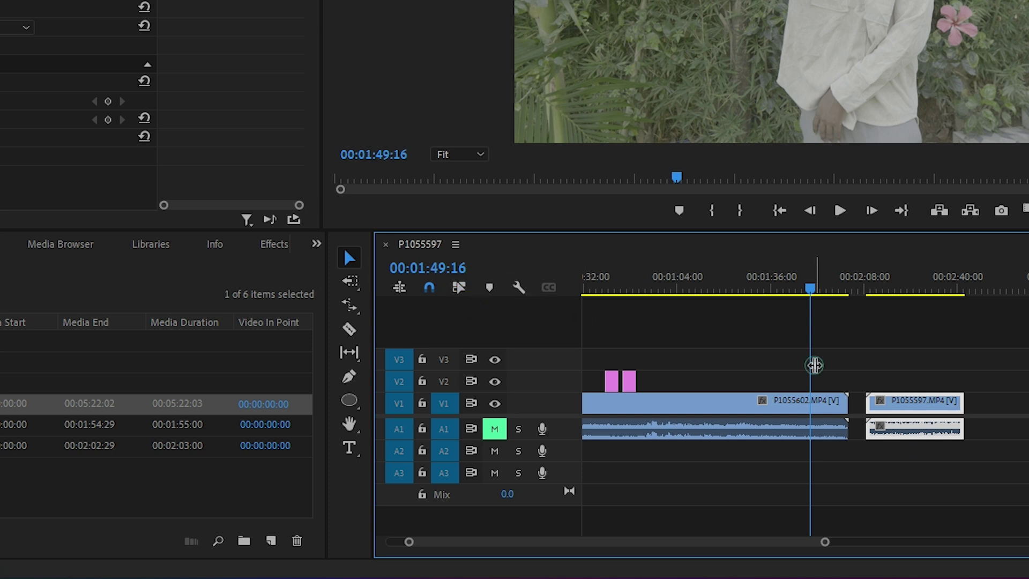
click(459, 286)
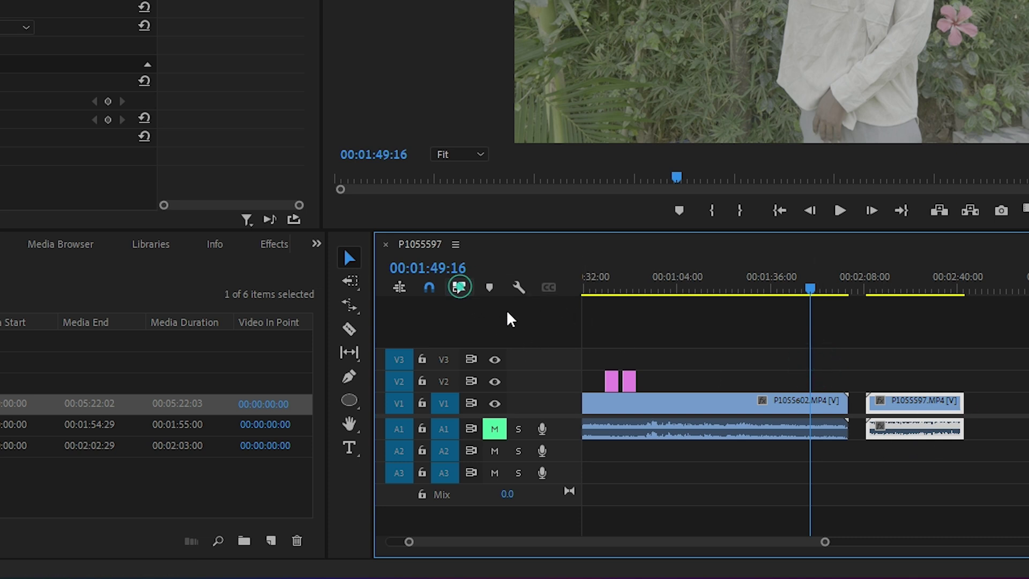
click(769, 328)
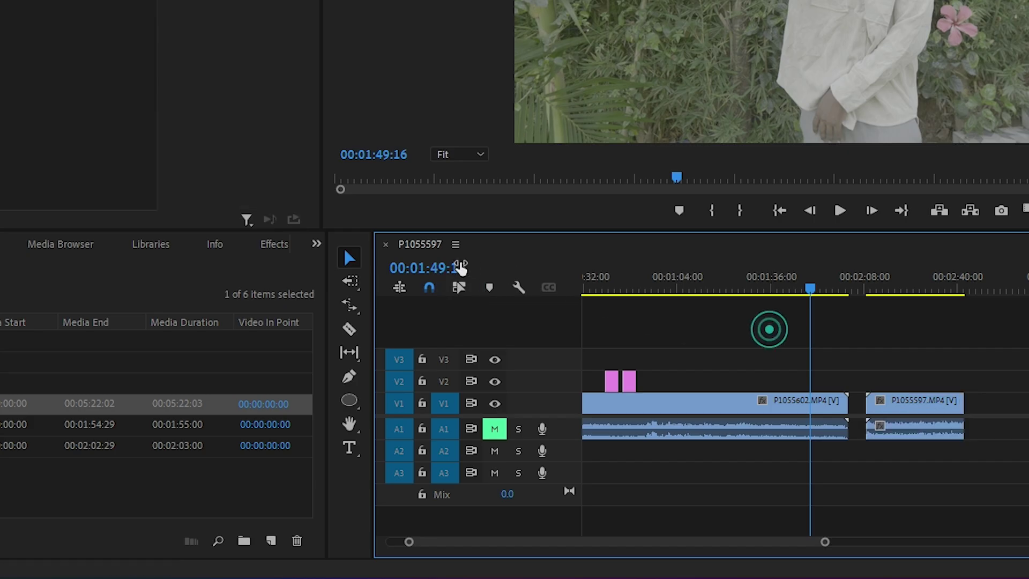
click(918, 406)
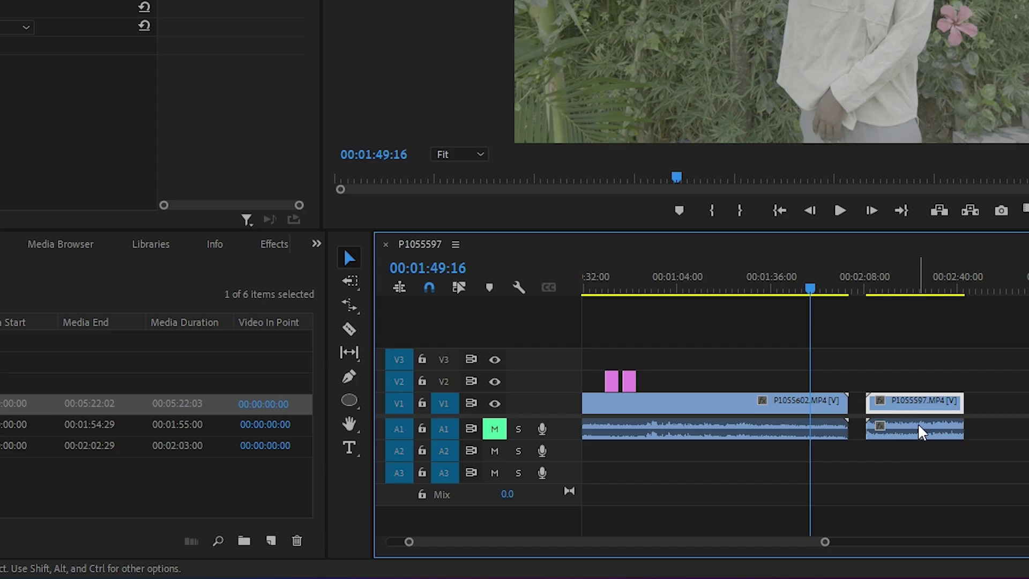
click(918, 429)
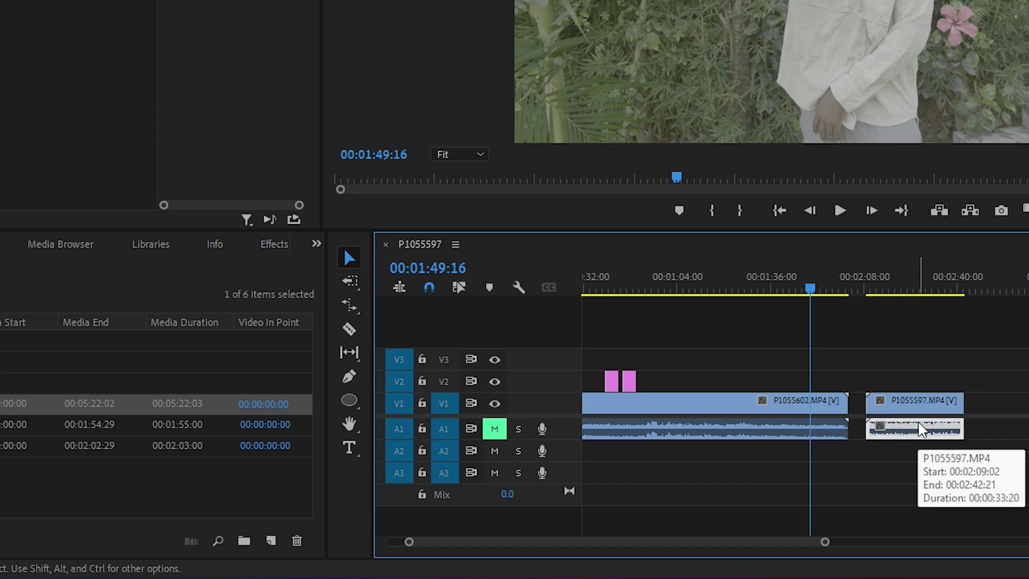
Zoom the timeline out to show the whole sequence and set the playhead to 00:49:05
drag(825, 541, 967, 542)
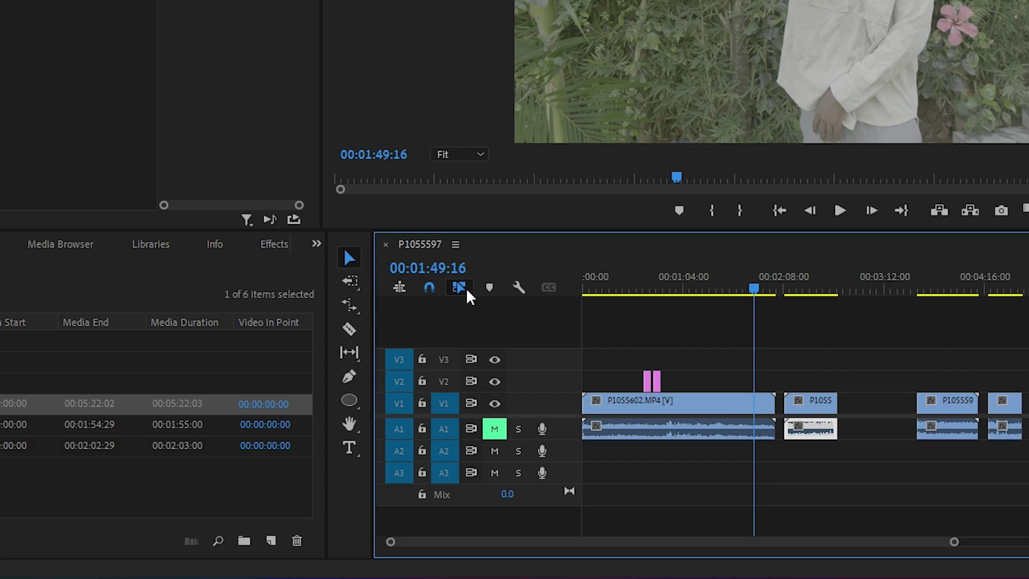
drag(954, 543, 1007, 542)
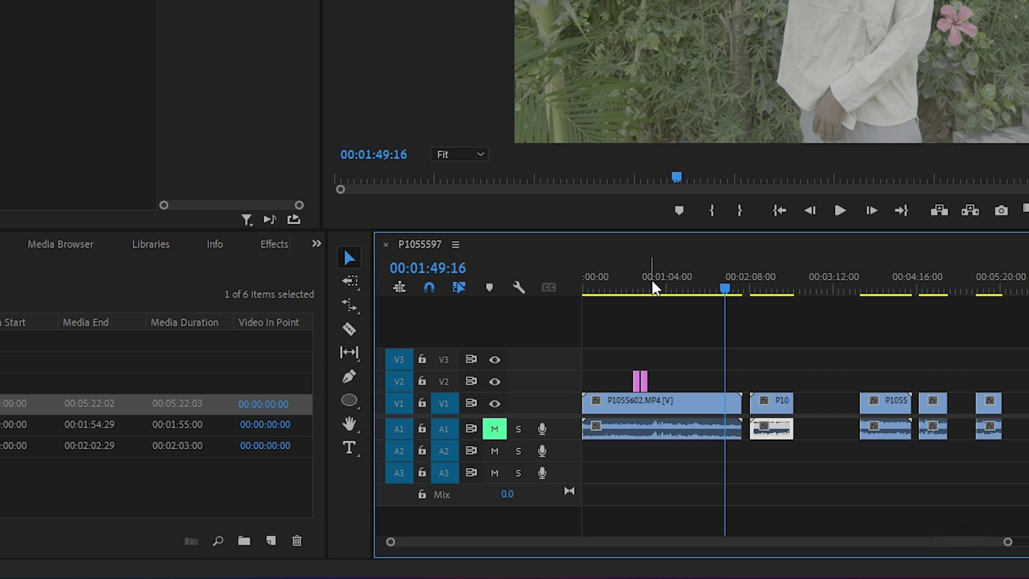
drag(651, 281, 648, 282)
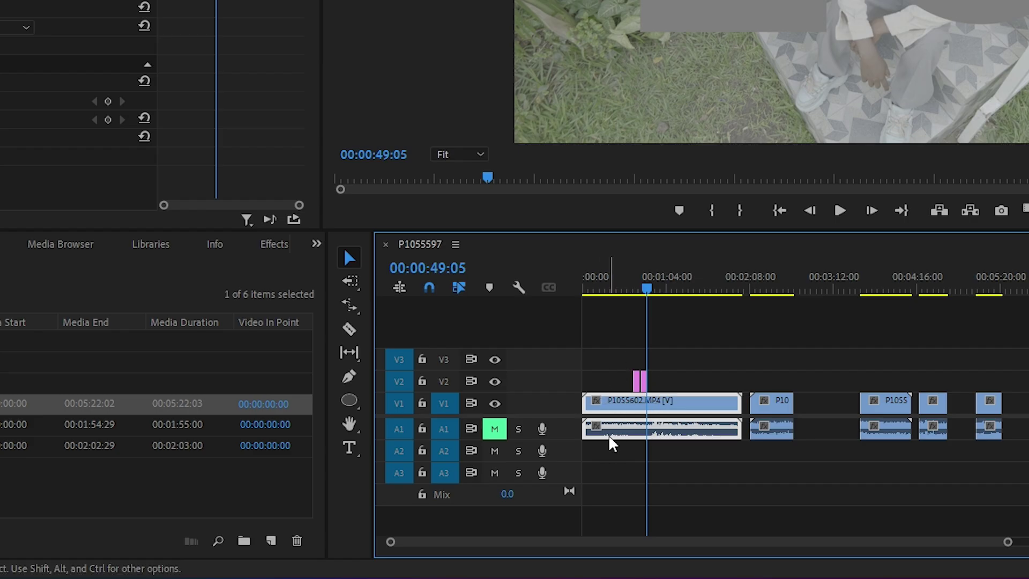
Drag the P1055602 audio from A1 down to A2, aligned under its video at full 00:02:03:00 length
mouse_move(608, 435)
click(727, 486)
click(658, 428)
click(664, 448)
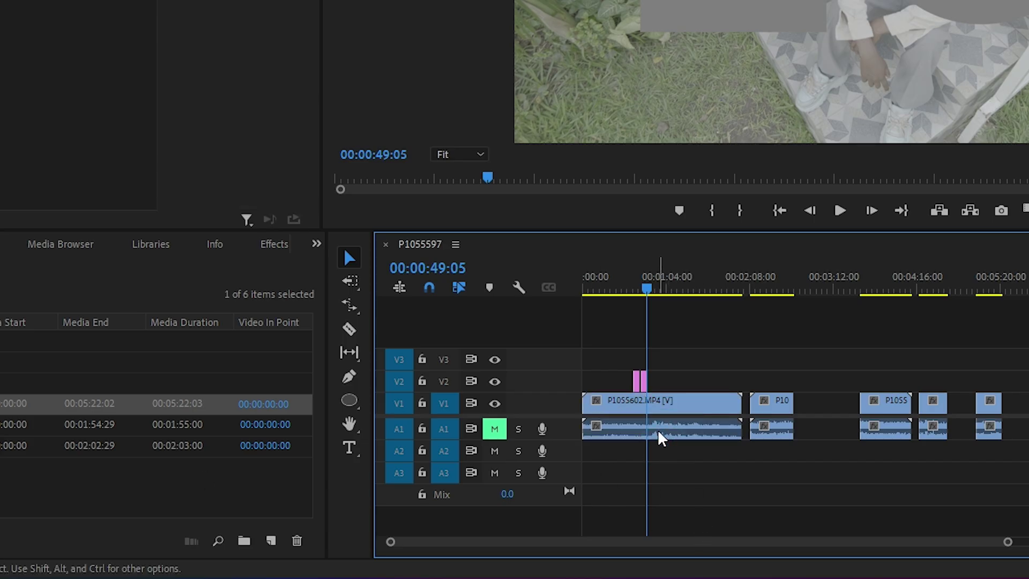
click(657, 429)
click(659, 469)
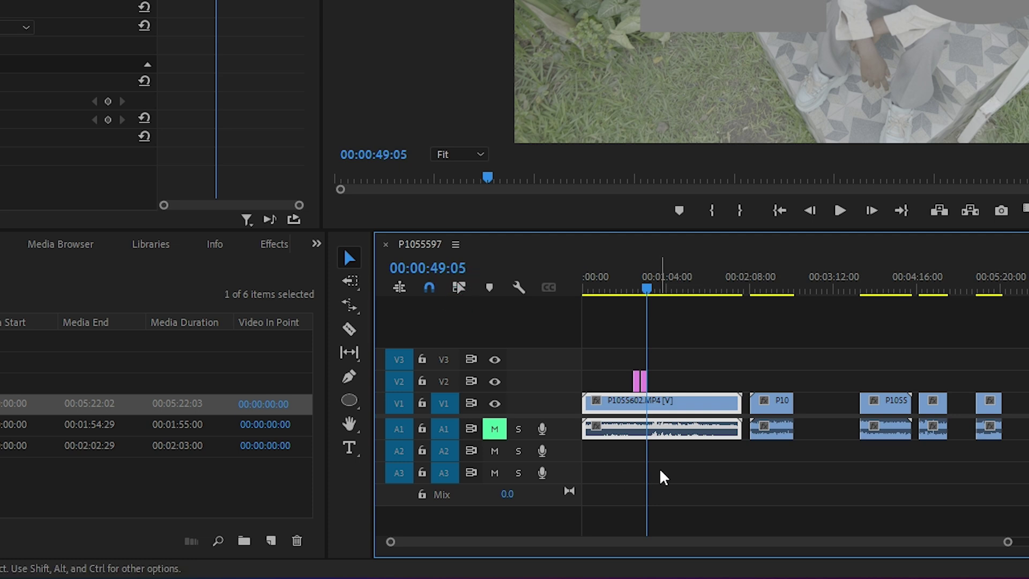
mouse_move(657, 429)
mouse_down()
mouse_move(651, 475)
mouse_move(639, 459)
mouse_move(604, 455)
mouse_up()
mouse_move(749, 446)
mouse_down()
mouse_move(674, 450)
mouse_move(775, 443)
mouse_up()
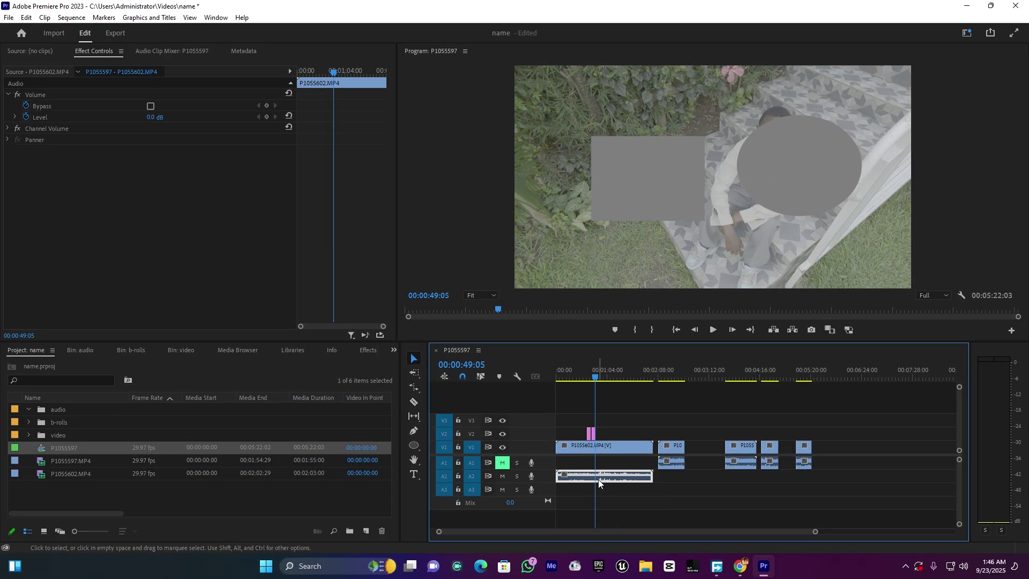
Scrub the A2 clip's Volume Level in Effect Controls down to -11.9 dB, previewing playback to check
key(space)
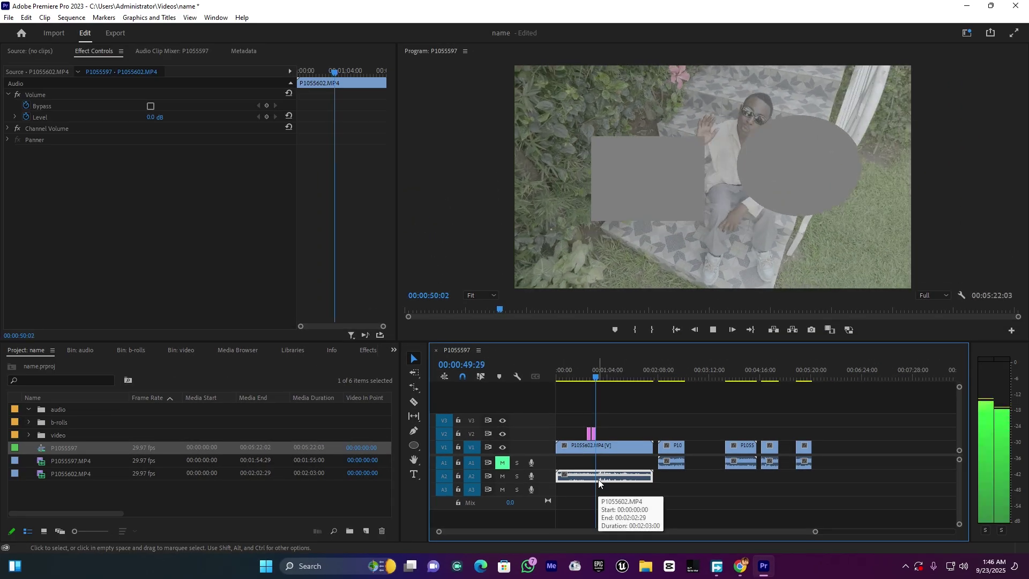
key(space)
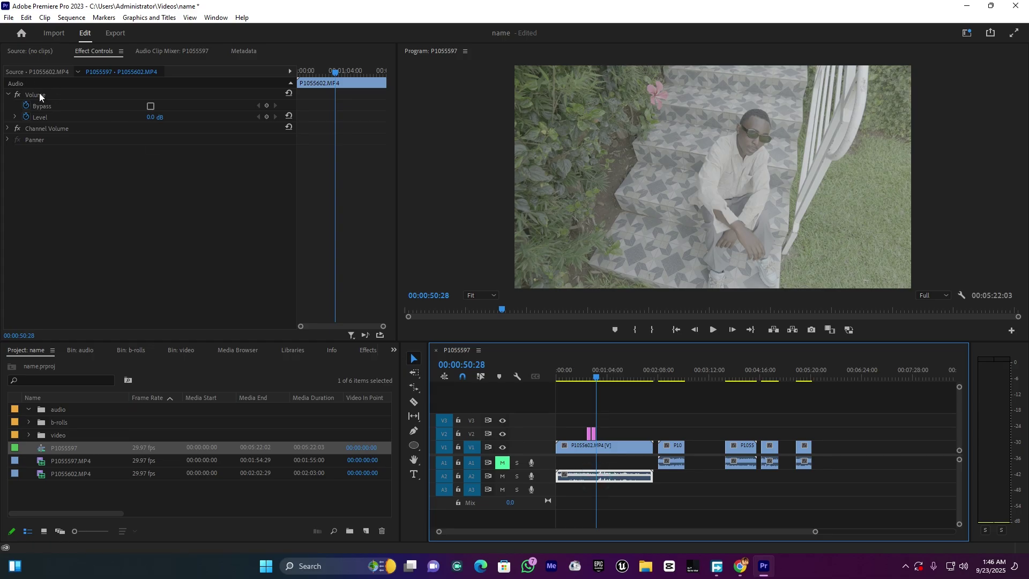
click(155, 117)
drag(155, 117, 163, 116)
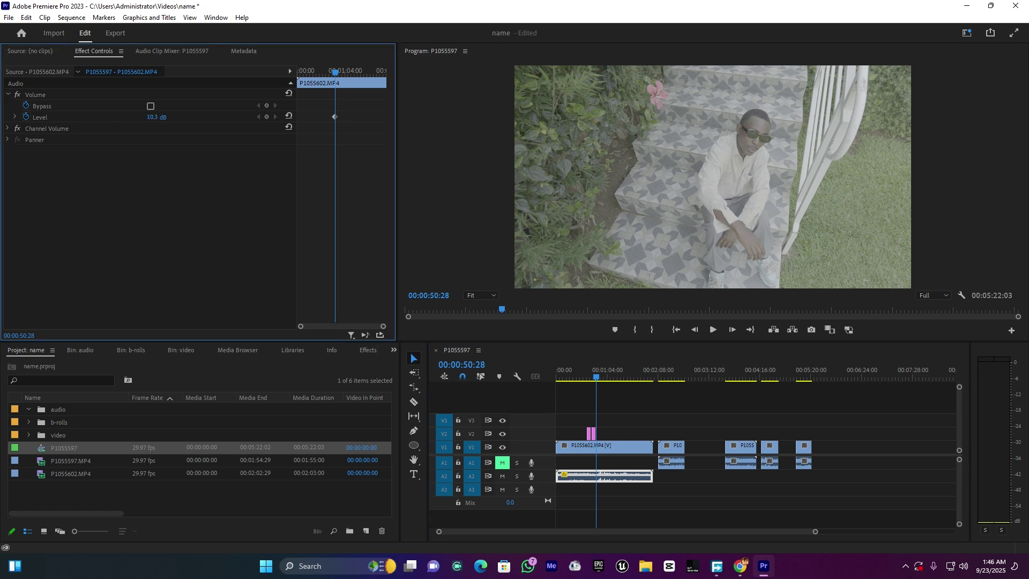
key(space)
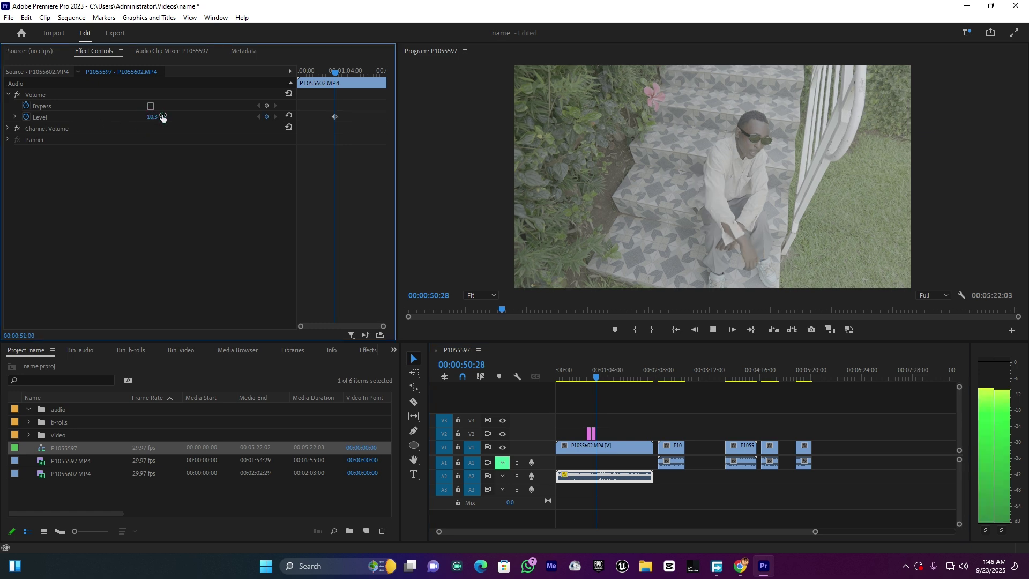
key(space)
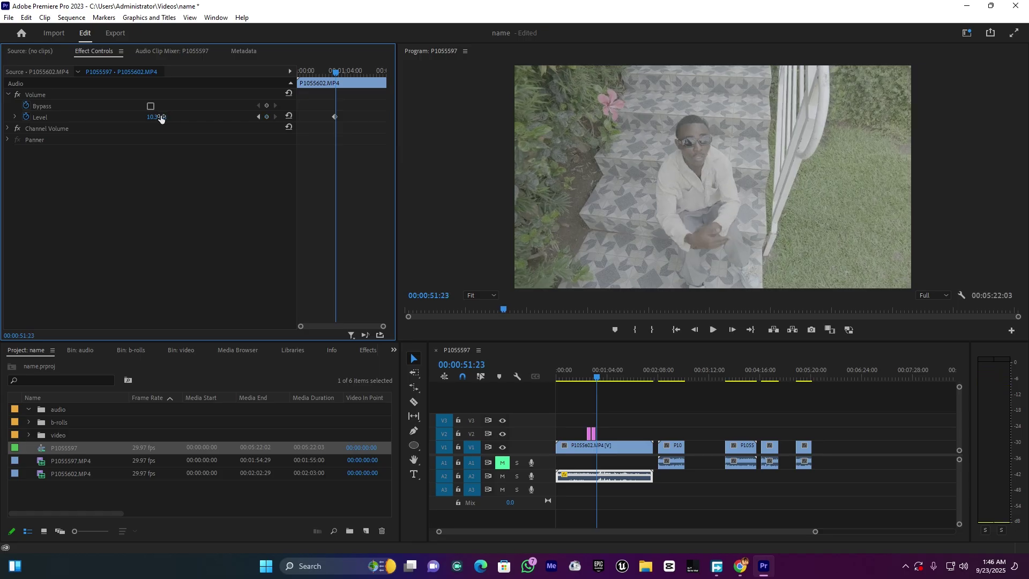
drag(169, 121, 163, 118)
drag(156, 119, 153, 117)
key(space)
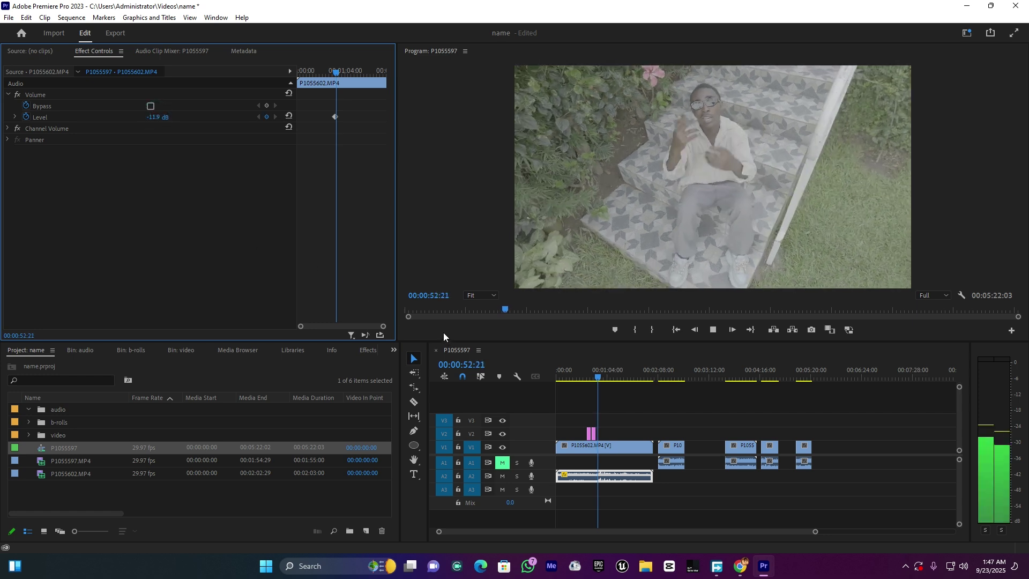
key(space)
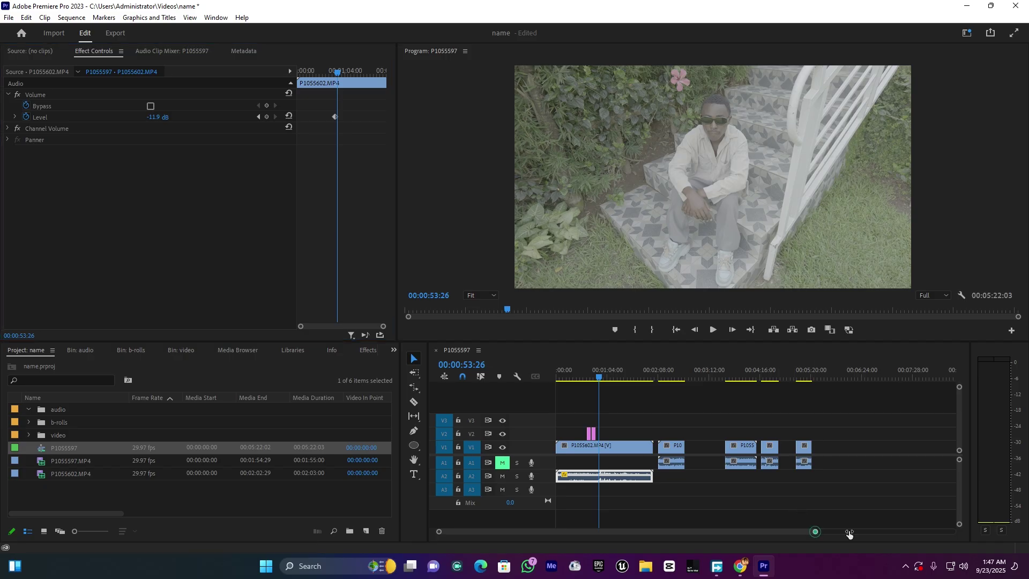
drag(849, 533, 884, 531)
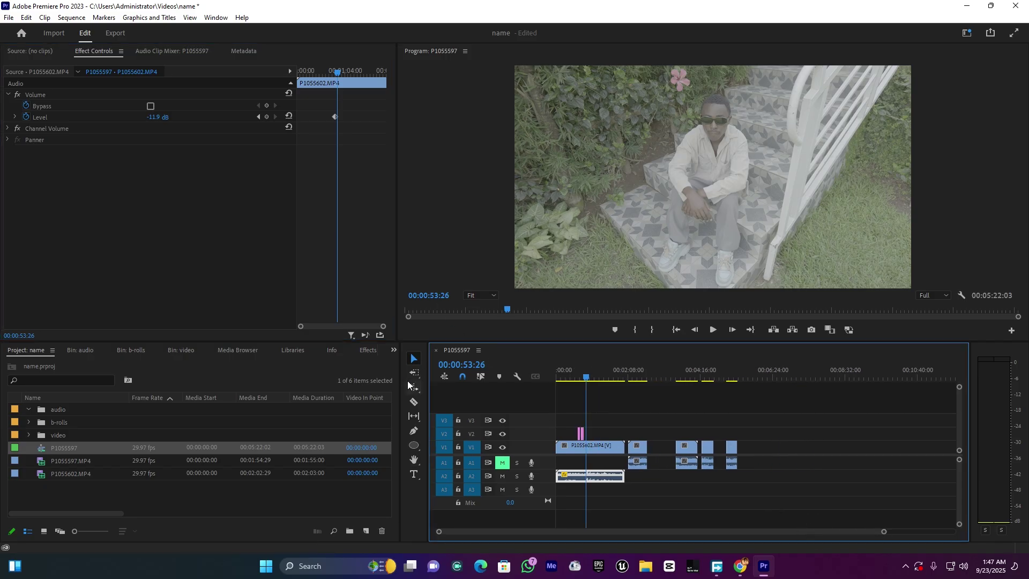